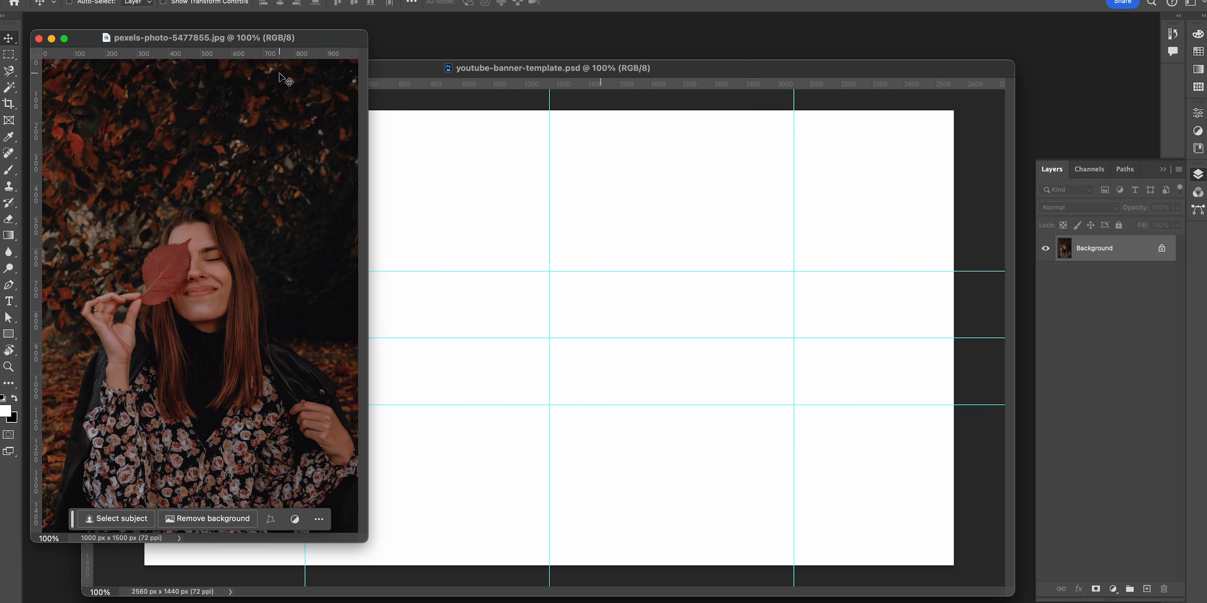
Step: Bring the portrait photo into the YouTube banner template as a new layer
{"action": "key", "text": "super+minus"}
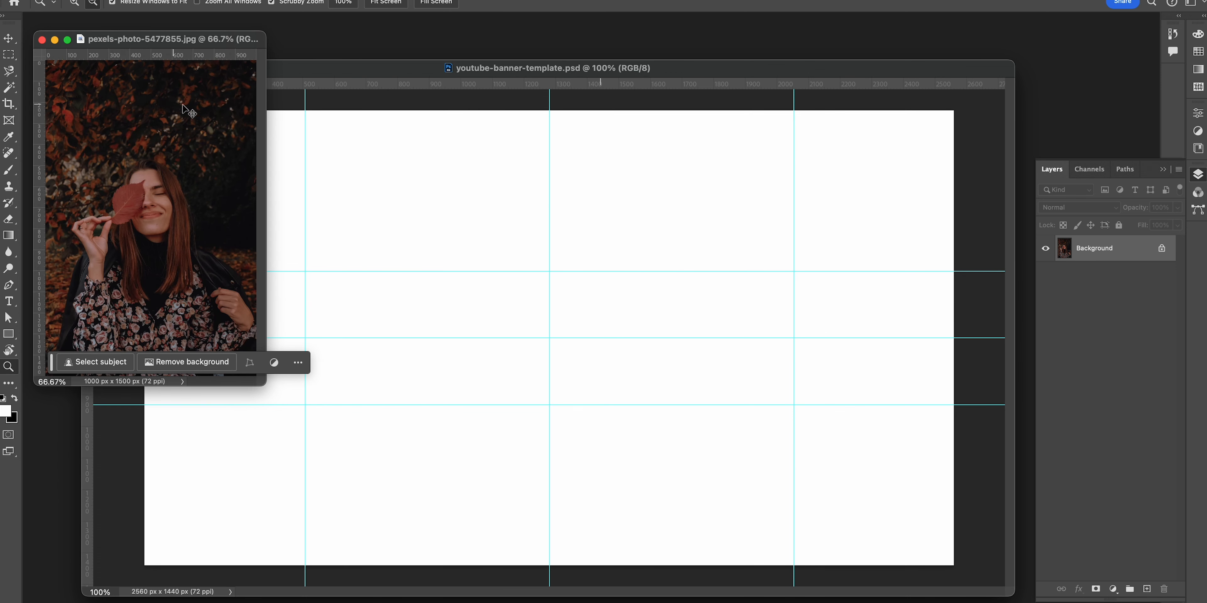
{"action": "left_click_drag", "start_coordinate": [185, 46], "coordinate": [609, 122]}
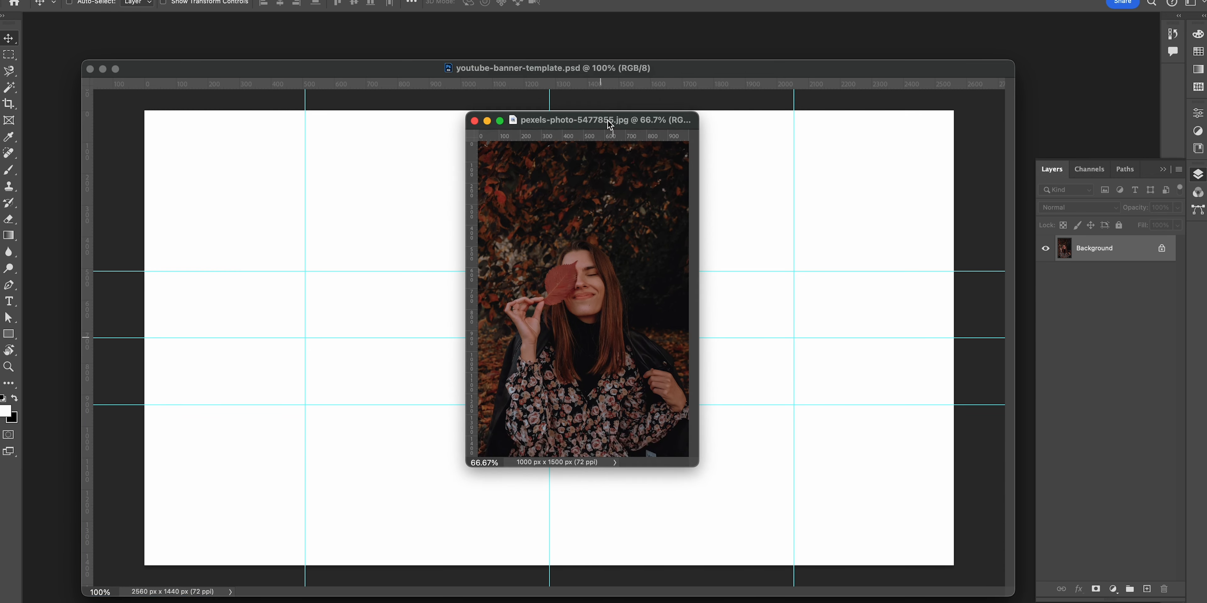
{"action": "left_click_drag", "start_coordinate": [694, 464], "coordinate": [964, 577]}
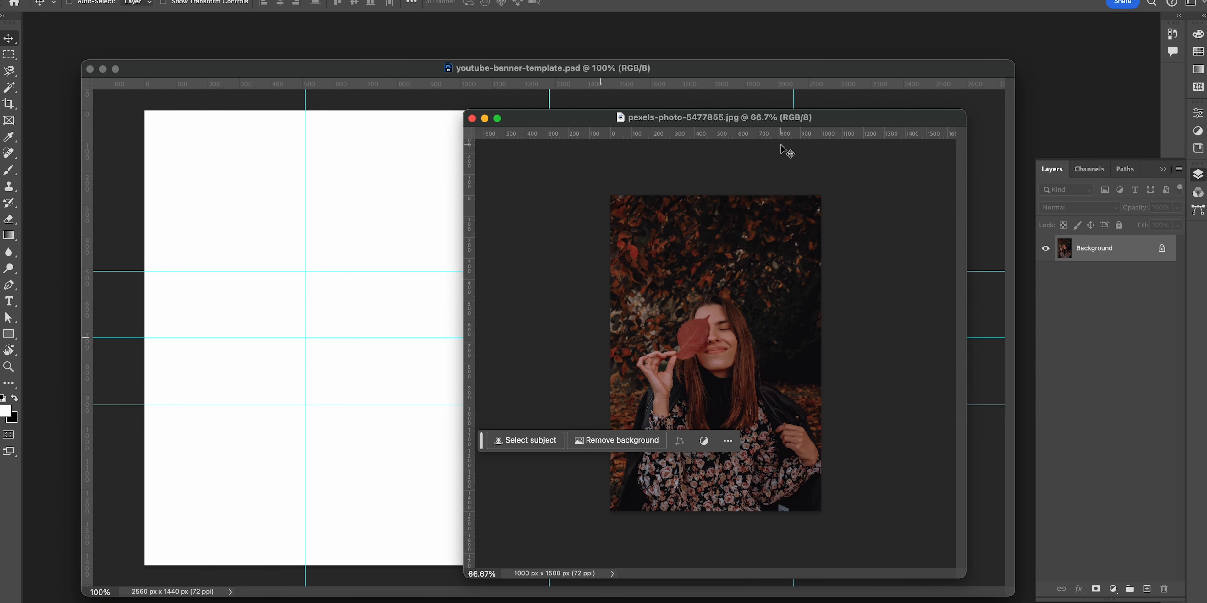
{"action": "left_click_drag", "start_coordinate": [744, 124], "coordinate": [574, 42]}
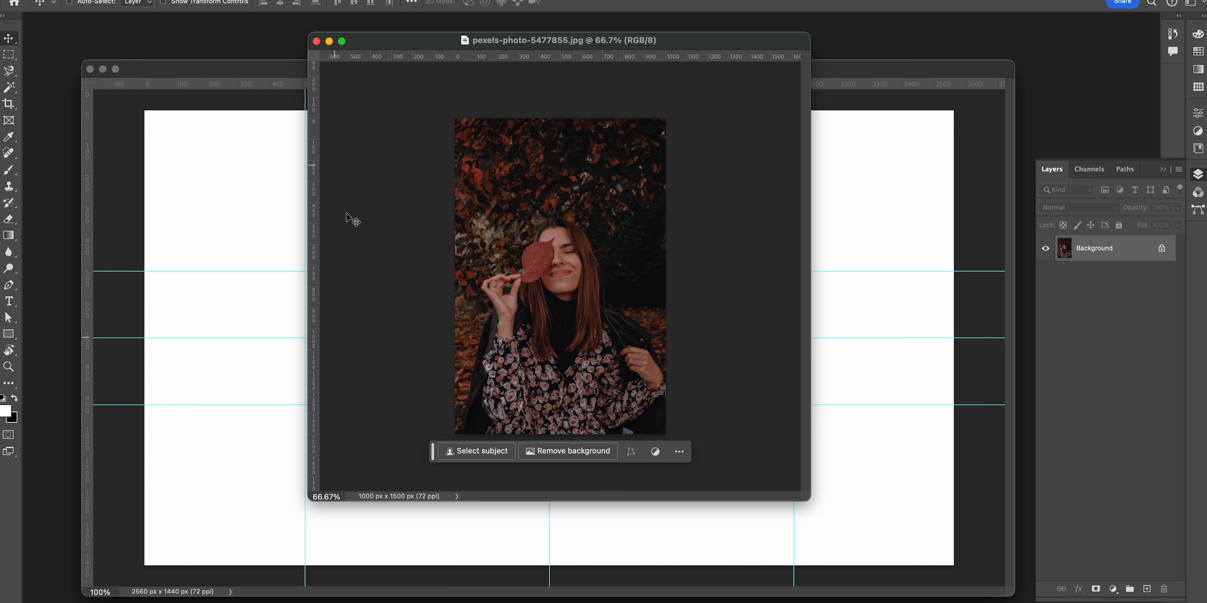
{"action": "left_click_drag", "start_coordinate": [668, 30], "coordinate": [612, 33]}
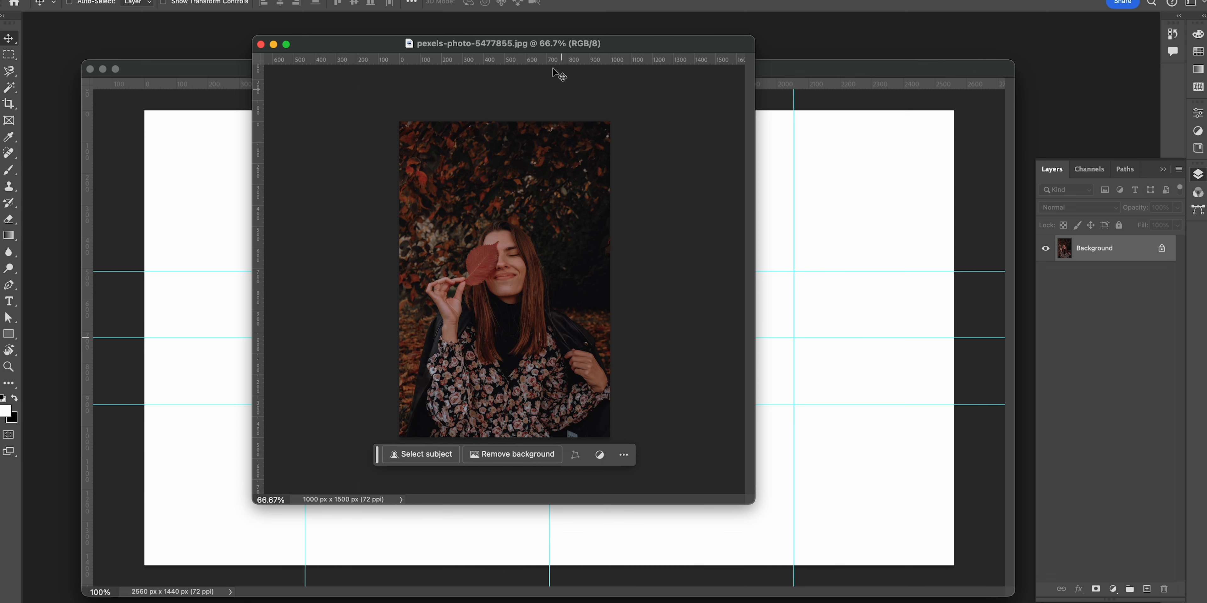
{"action": "left_click_drag", "start_coordinate": [549, 45], "coordinate": [343, 35]}
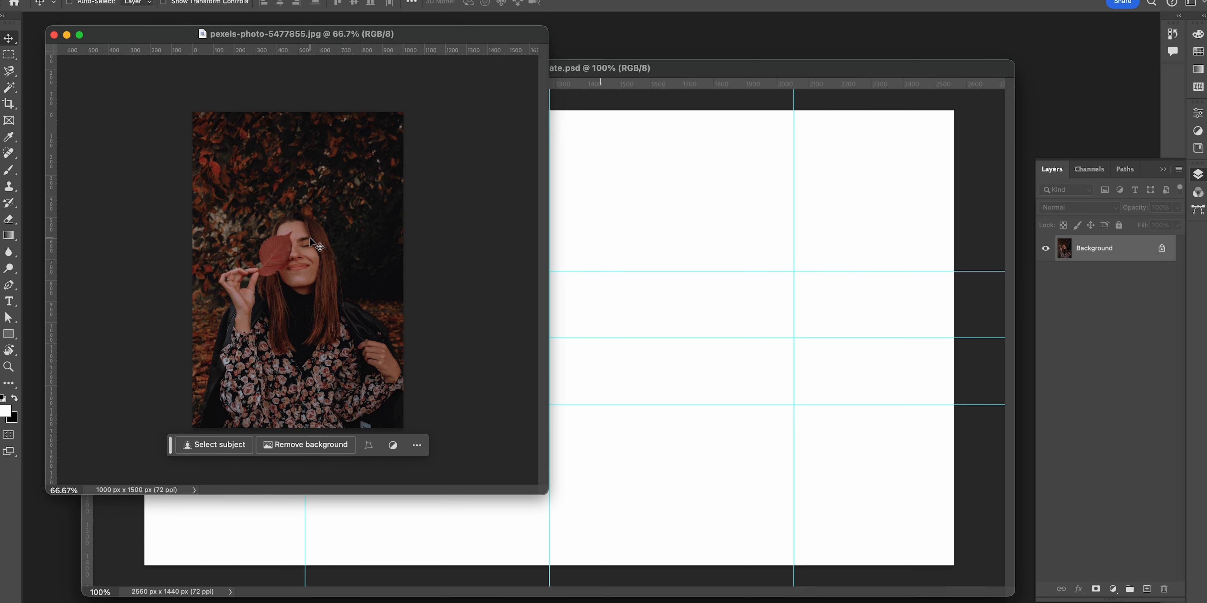
{"action": "left_click_drag", "start_coordinate": [400, 41], "coordinate": [703, 49]}
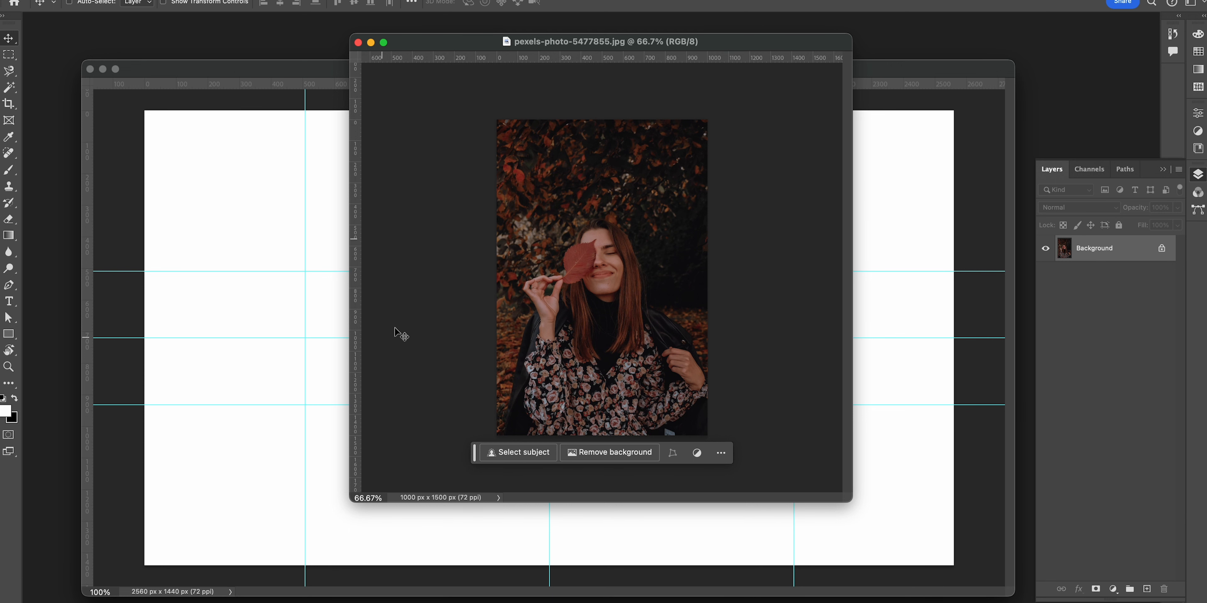
{"action": "left_click_drag", "start_coordinate": [609, 48], "coordinate": [449, 235]}
{"action": "left_click_drag", "start_coordinate": [482, 408], "coordinate": [824, 386]}
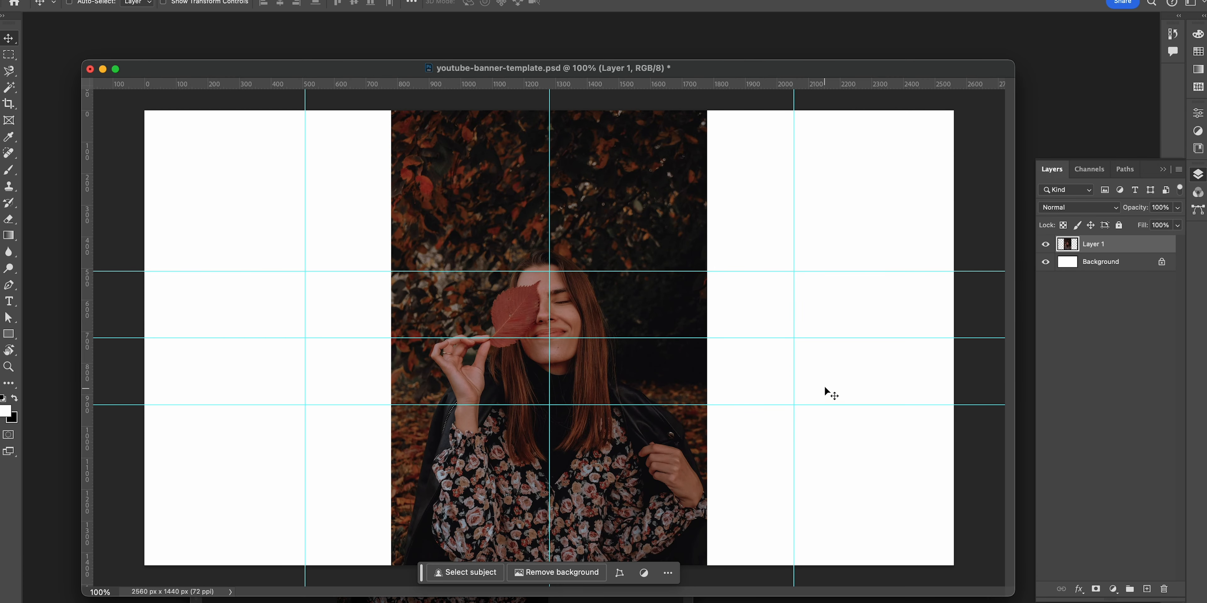
Step: Convert the placed photo layer to a smart object
{"action": "right_click", "coordinate": [1134, 246]}
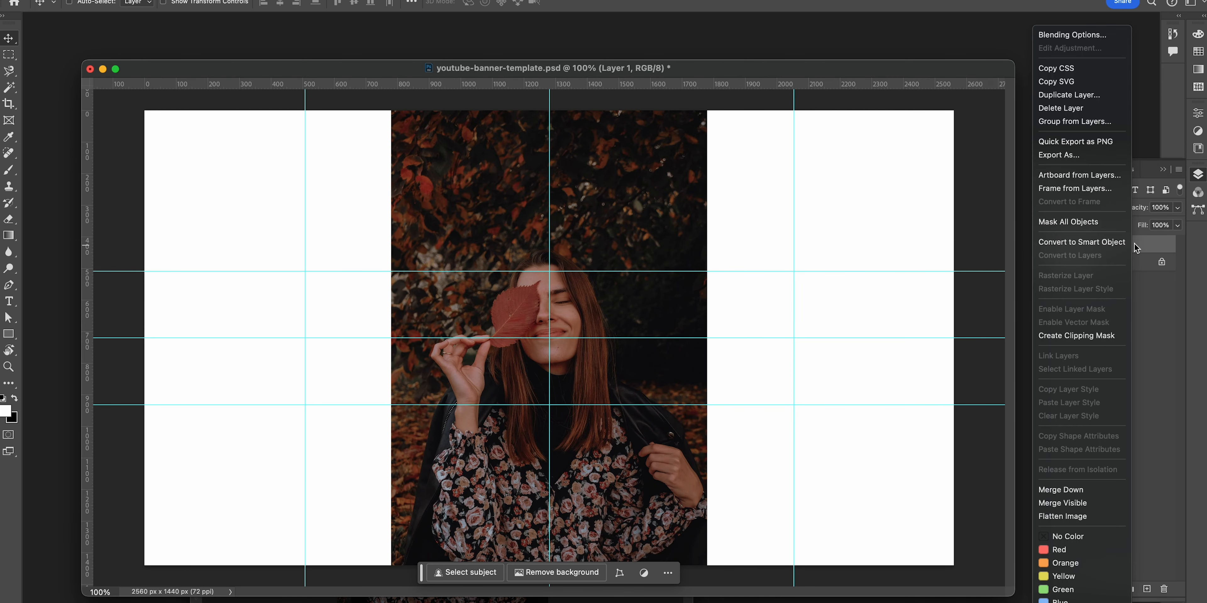
{"action": "left_click", "coordinate": [1073, 241]}
{"action": "key", "text": "f"}
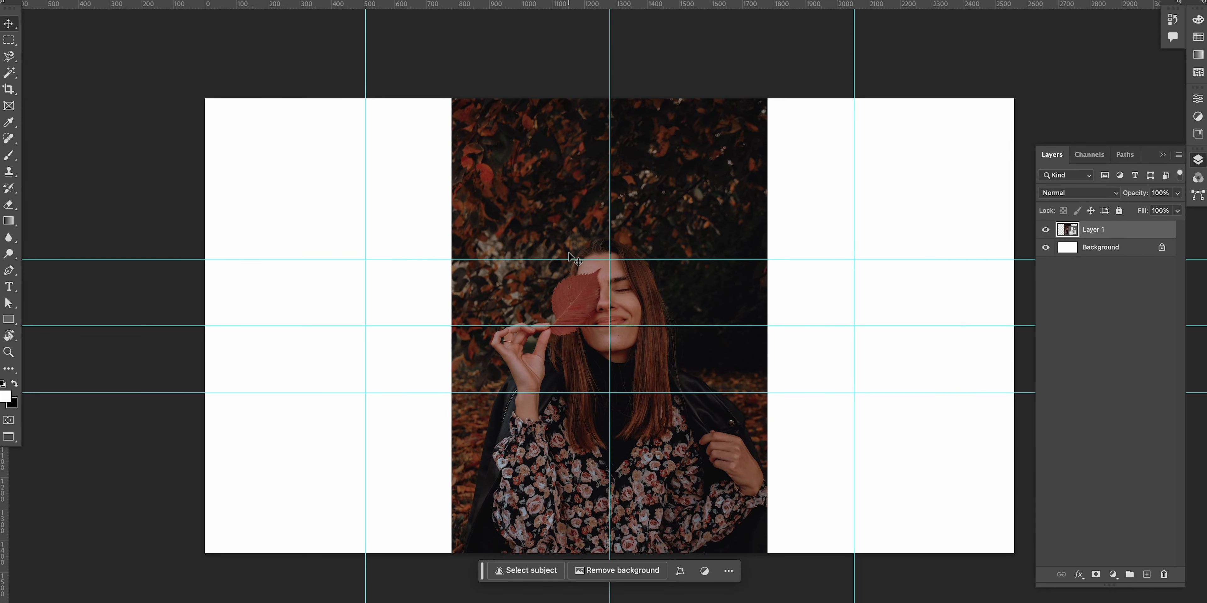
Step: Scale the photo down and position it in the middle of the banner
{"action": "key", "text": "ctrl+t"}
{"action": "left_click_drag", "start_coordinate": [758, 99], "coordinate": [657, 199]}
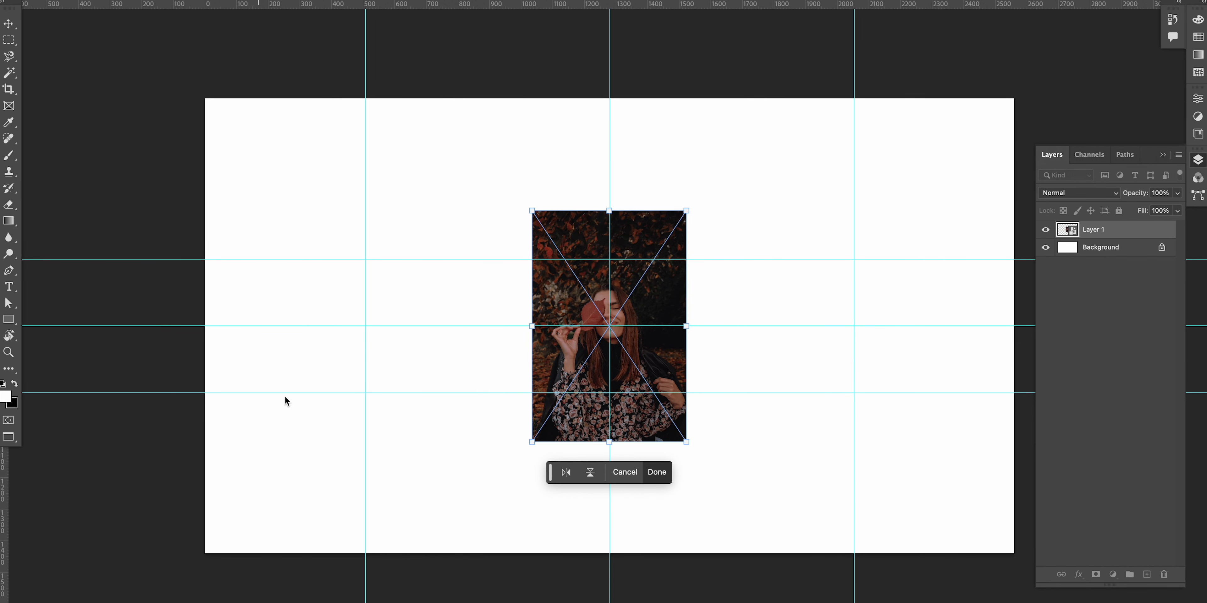
{"action": "left_click", "coordinate": [655, 471]}
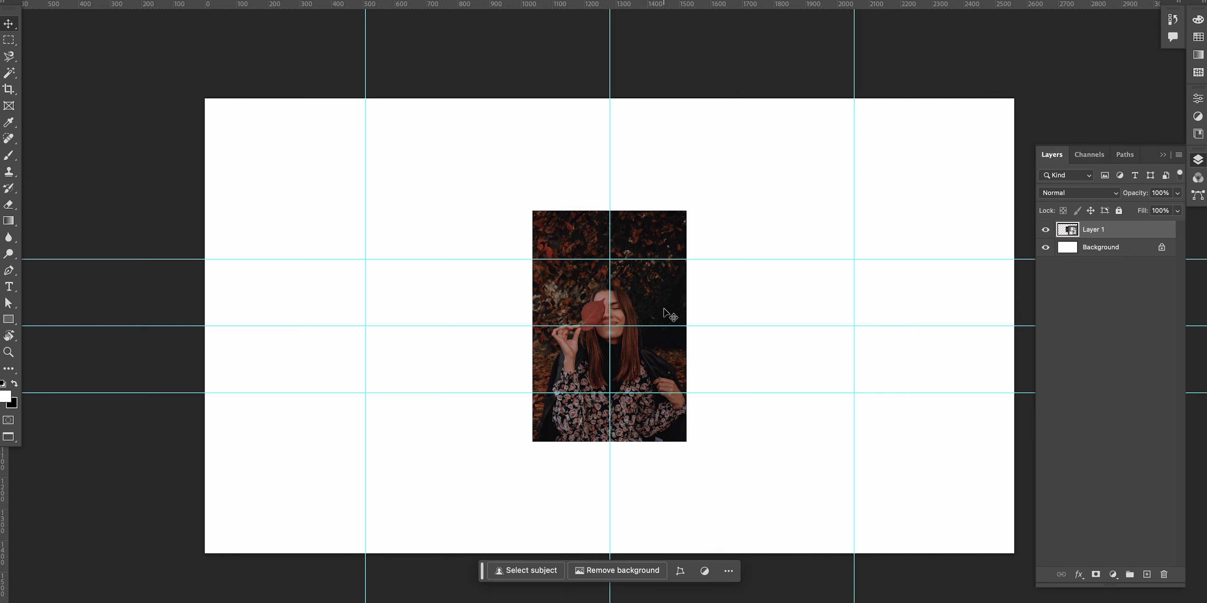
{"action": "left_click_drag", "start_coordinate": [661, 308], "coordinate": [661, 290]}
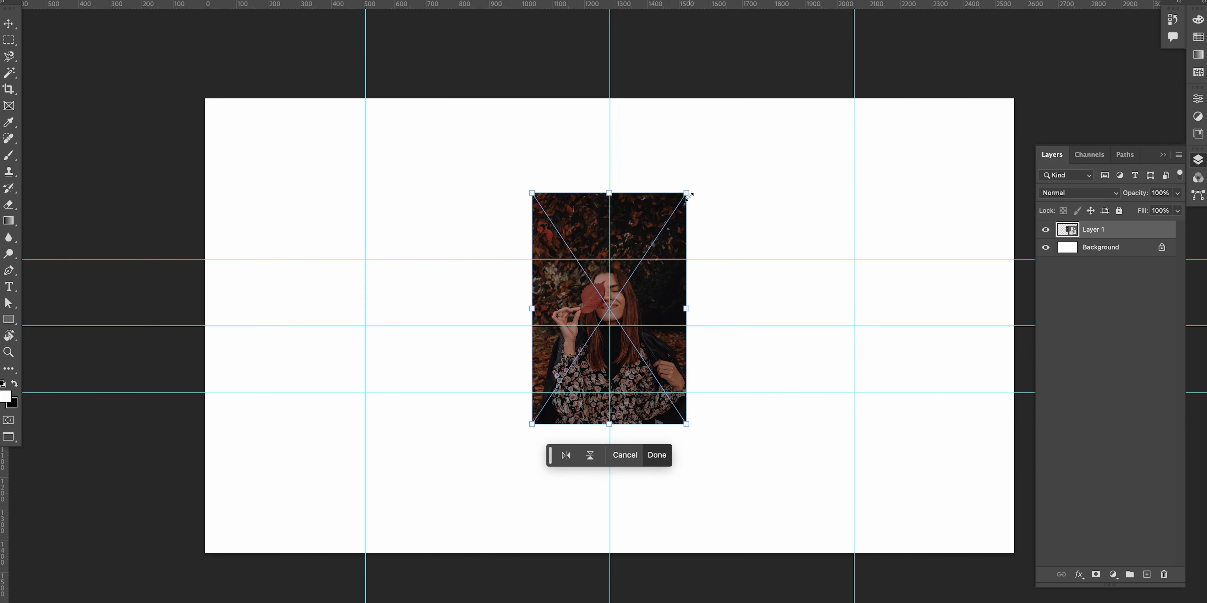
{"action": "left_click_drag", "start_coordinate": [690, 196], "coordinate": [682, 206]}
{"action": "key", "text": "Return"}
{"action": "mouse_move", "coordinate": [644, 291]}
{"action": "left_mouse_down"}
{"action": "mouse_move", "coordinate": [485, 295]}
{"action": "mouse_move", "coordinate": [634, 303]}
{"action": "left_mouse_up"}
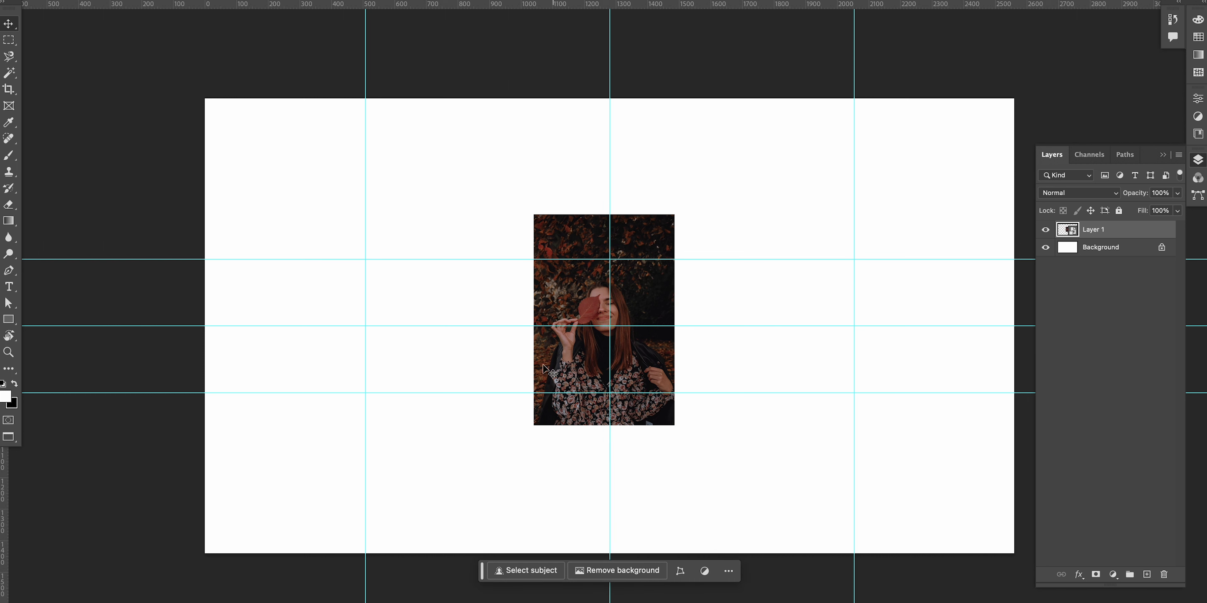
{"action": "mouse_move", "coordinate": [648, 304]}
{"action": "left_mouse_down"}
{"action": "mouse_move", "coordinate": [620, 302]}
{"action": "mouse_move", "coordinate": [654, 304]}
{"action": "left_mouse_up"}
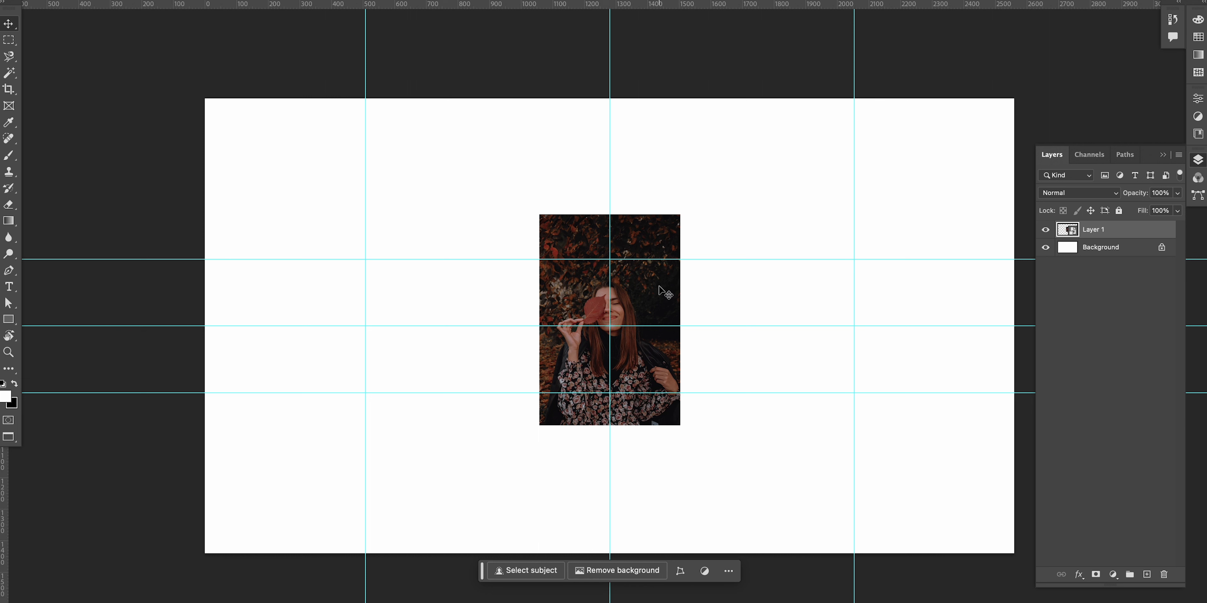
Step: Switch to the original photo document
{"action": "key", "text": "f"}
{"action": "key", "text": "f"}
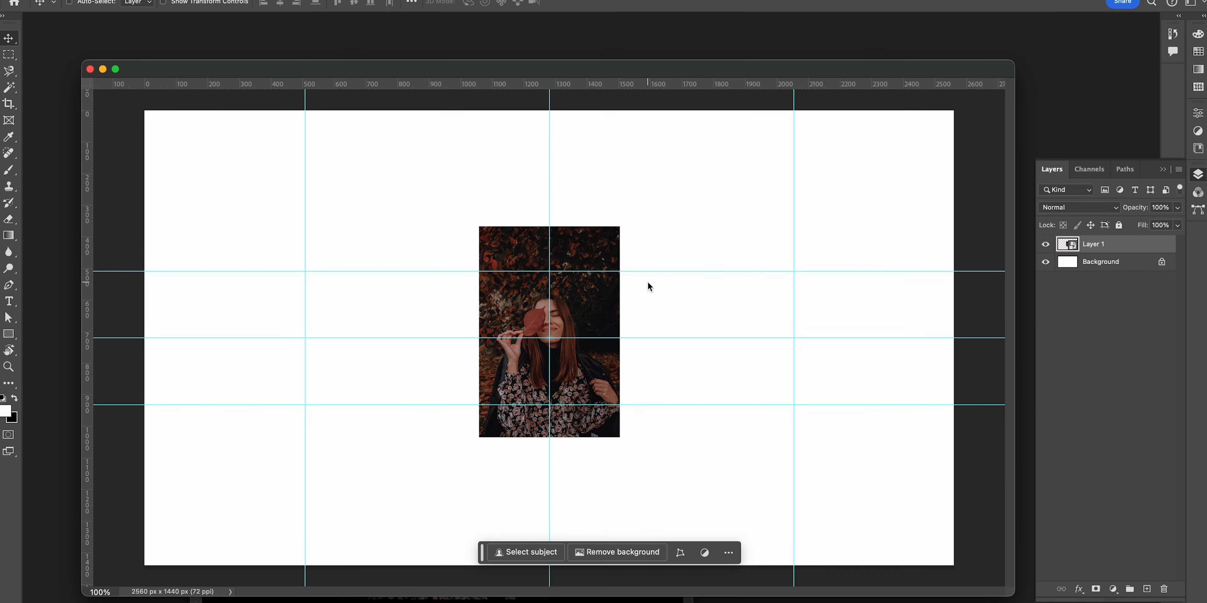
{"action": "left_click", "coordinate": [614, 600]}
{"action": "left_click_drag", "start_coordinate": [525, 160], "coordinate": [588, 133]}
{"action": "left_click_drag", "start_coordinate": [755, 126], "coordinate": [841, 75]}
{"action": "left_click_drag", "start_coordinate": [753, 77], "coordinate": [744, 86]}
{"action": "key", "text": "f"}
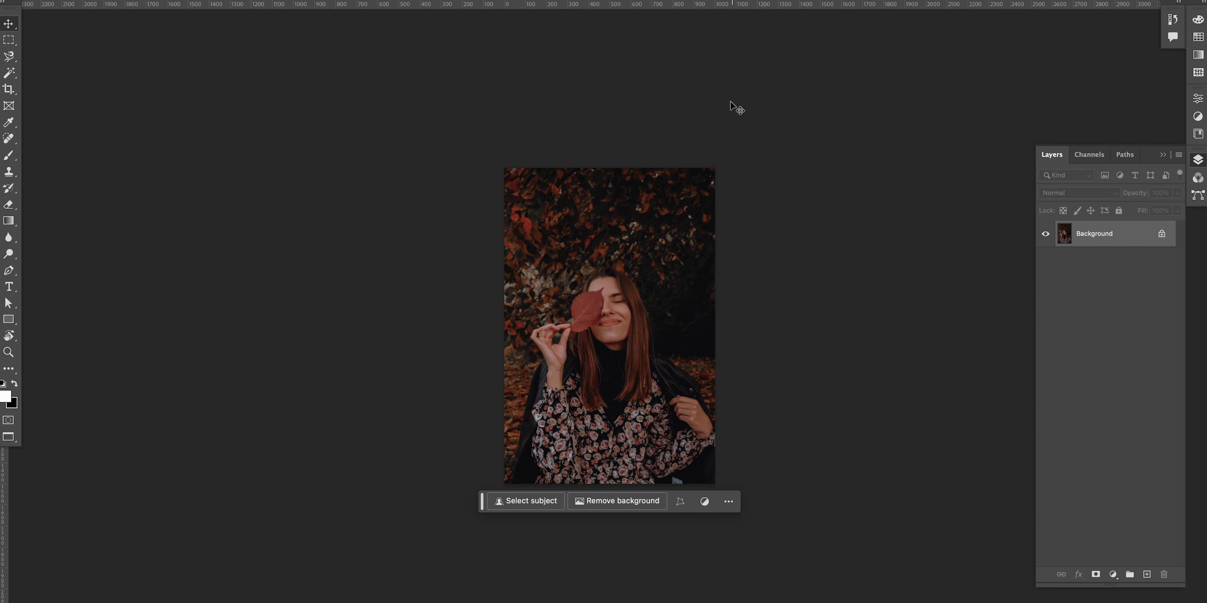
{"action": "left_click_drag", "start_coordinate": [684, 242], "coordinate": [637, 265]}
Step: Try to expand the photo's canvas with the Crop tool, then undo it
{"action": "left_click", "coordinate": [18, 95]}
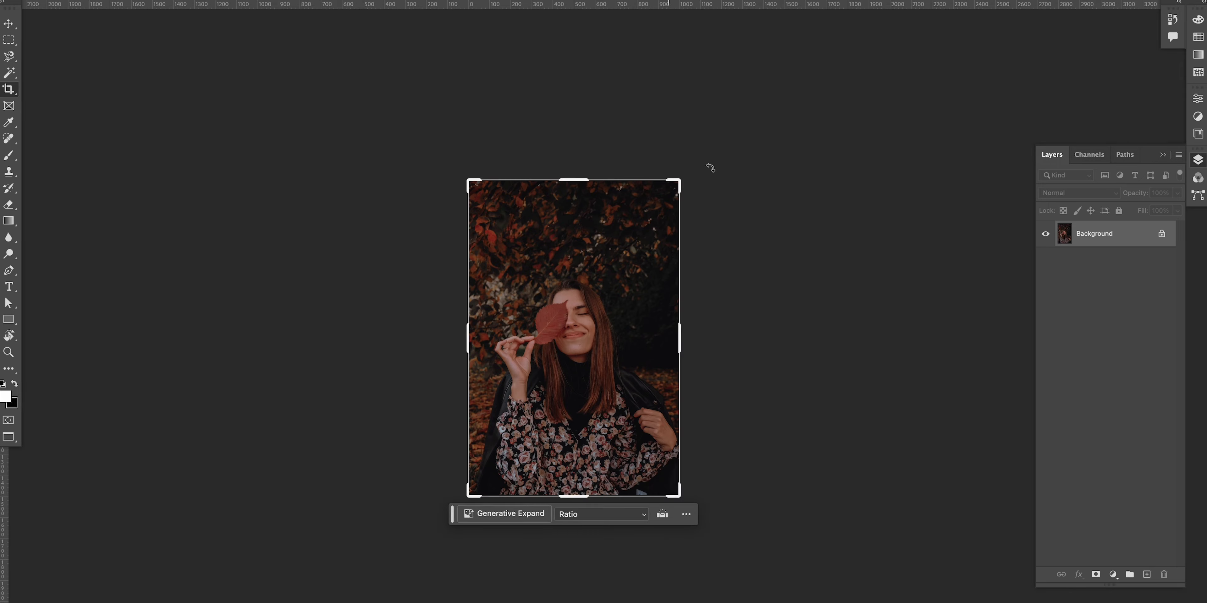
{"action": "left_click_drag", "start_coordinate": [675, 183], "coordinate": [1081, 42]}
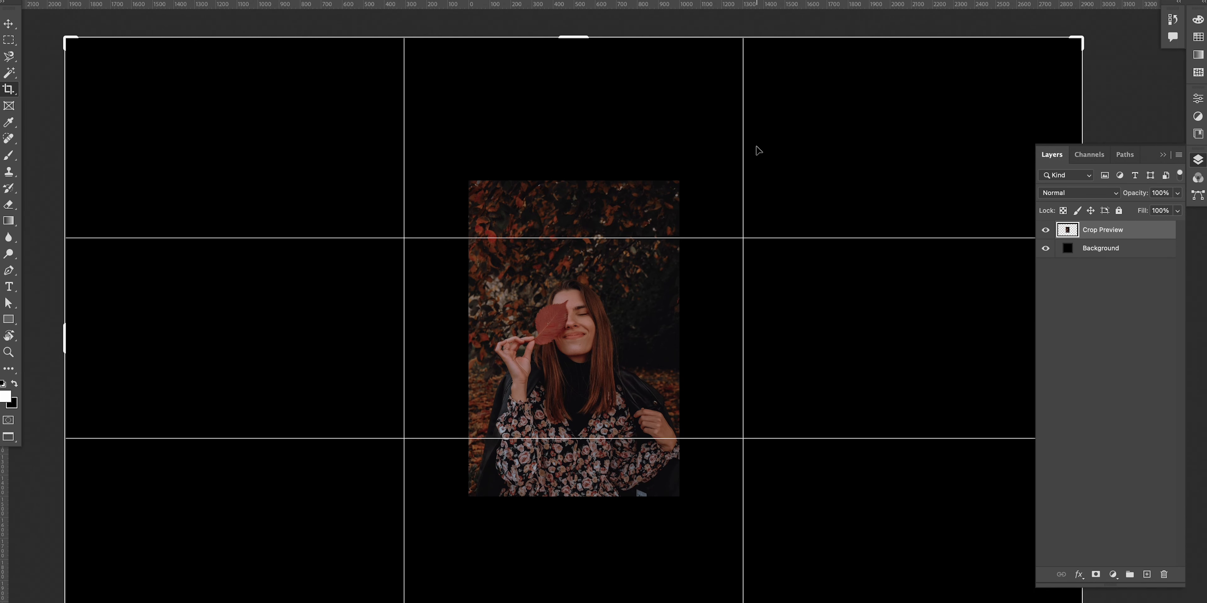
{"action": "key", "text": "Return"}
{"action": "key", "text": "v"}
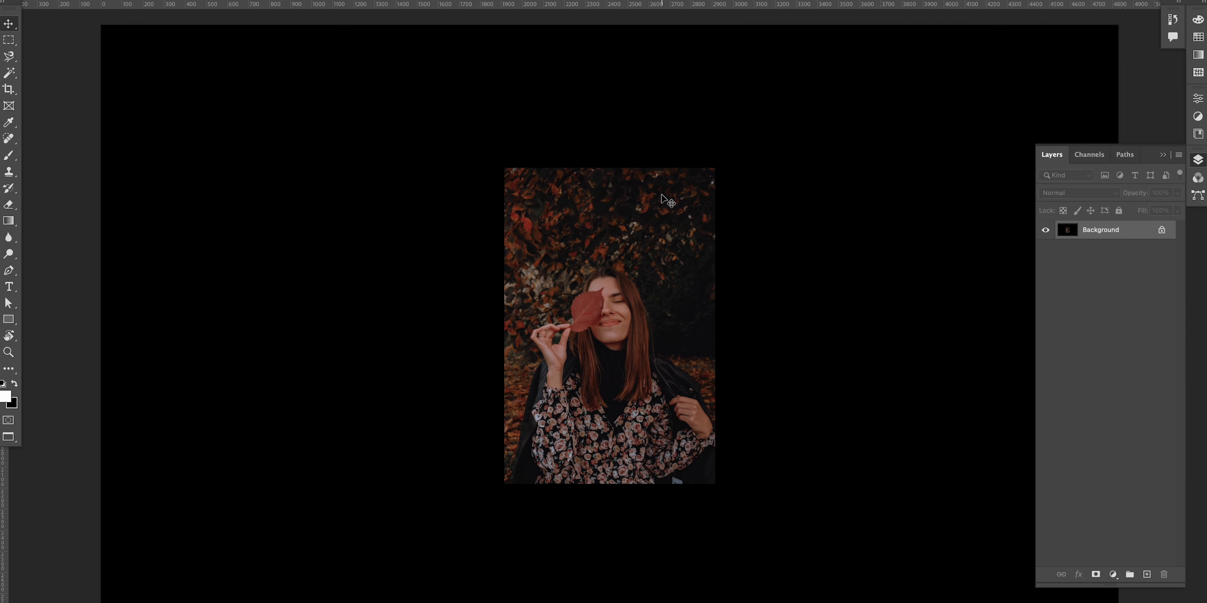
{"action": "key", "text": "ctrl+z"}
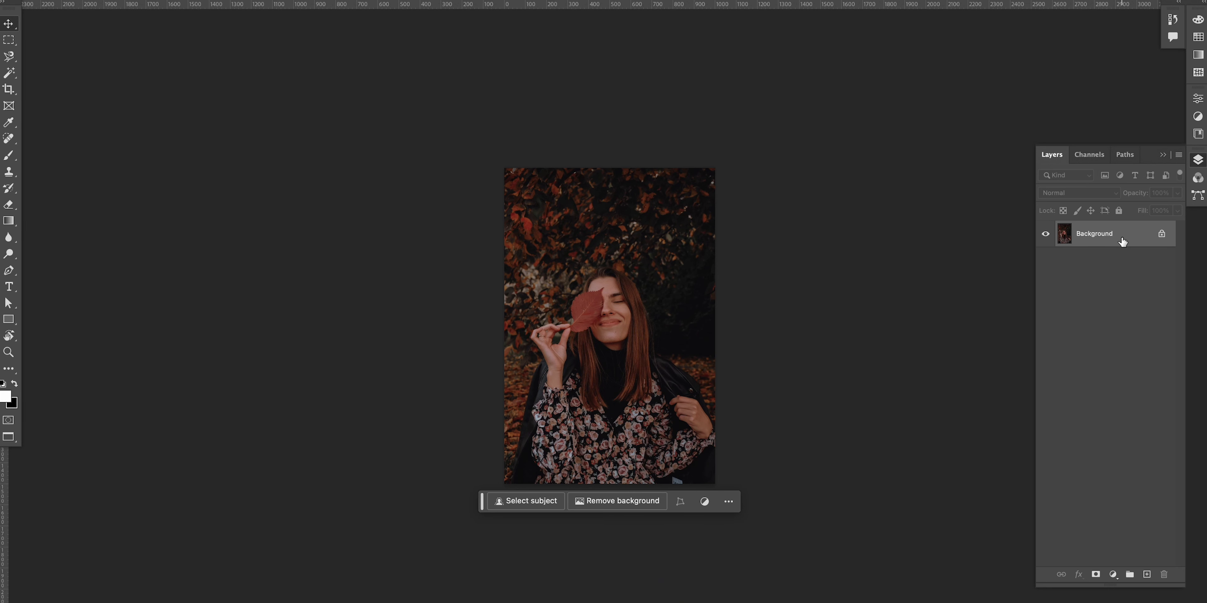
Step: Duplicate the Background layer and delete the original
{"action": "key", "text": "ctrl+plus"}
{"action": "key", "text": "ctrl+plus"}
{"action": "key", "text": "z"}
{"action": "left_click", "coordinate": [712, 302], "text": "alt"}
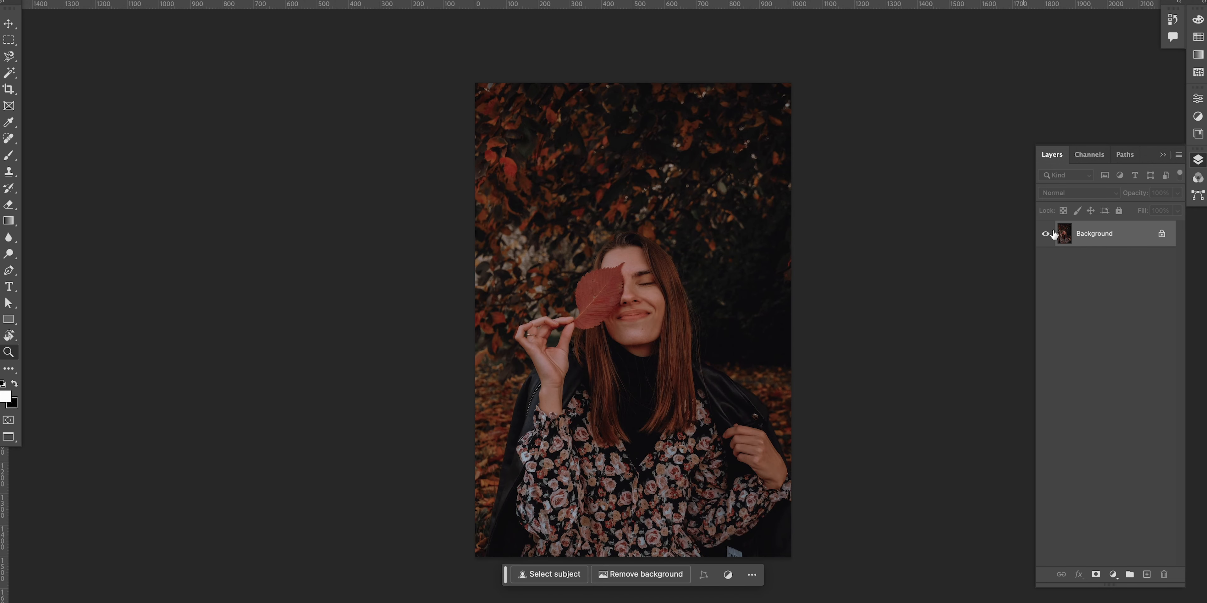
{"action": "key", "text": "ctrl+j"}
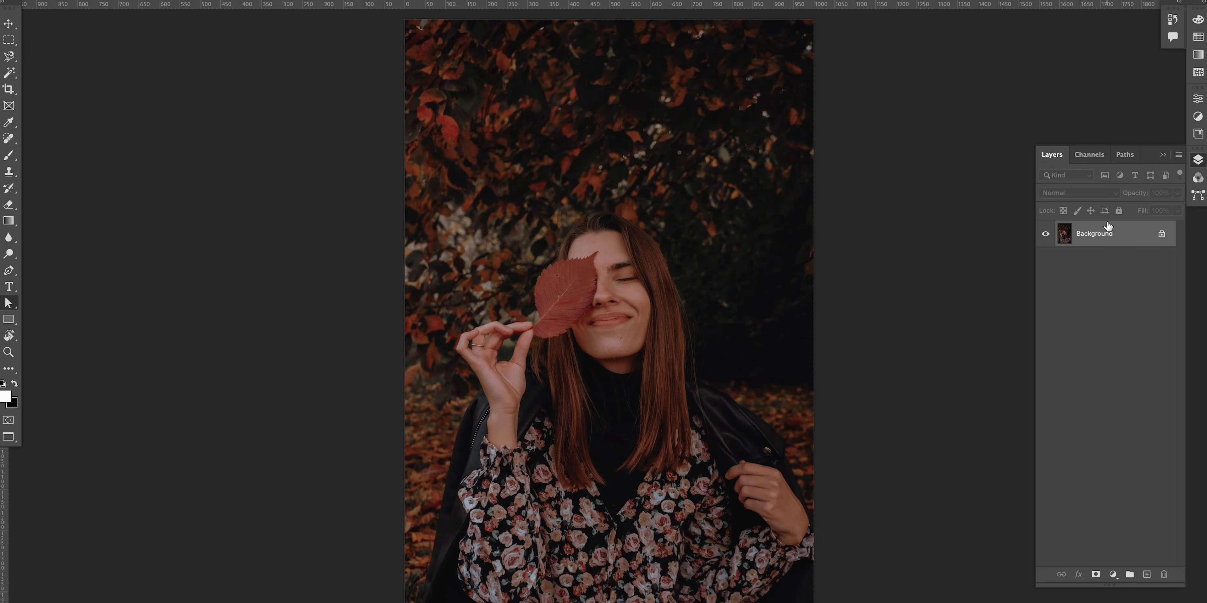
{"action": "left_click_drag", "start_coordinate": [1145, 271], "coordinate": [1164, 575]}
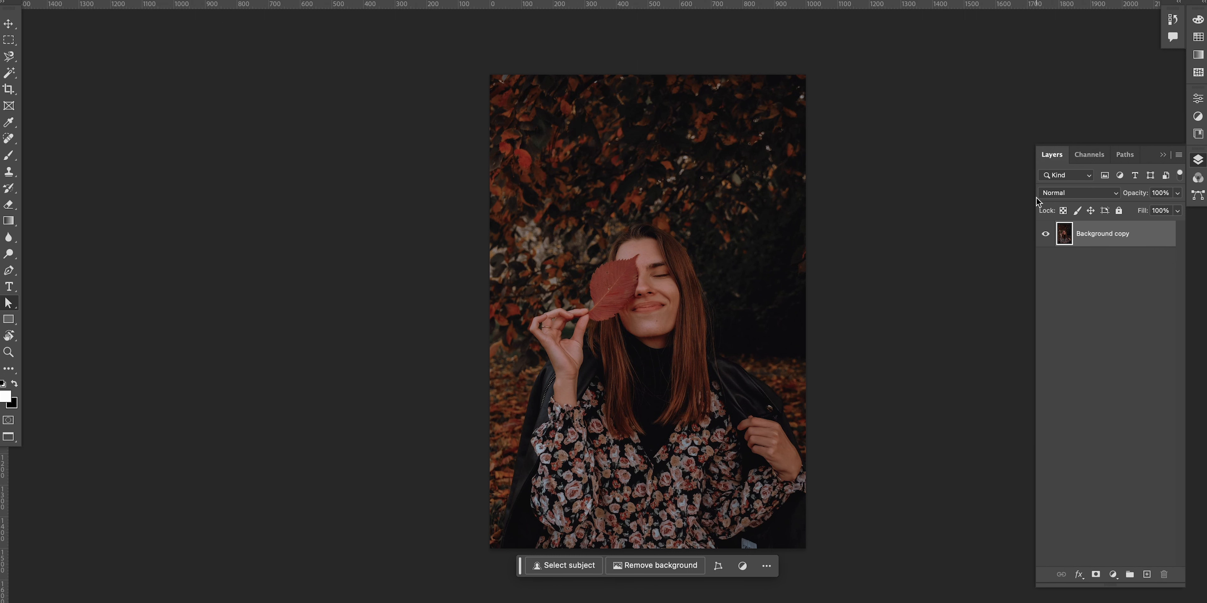
{"action": "scroll", "coordinate": [583, 281], "scroll_direction": "up", "scroll_amount": 2}
{"action": "key", "text": "v"}
{"action": "left_click_drag", "start_coordinate": [630, 216], "coordinate": [729, 257]}
{"action": "key", "text": "ctrl+z"}
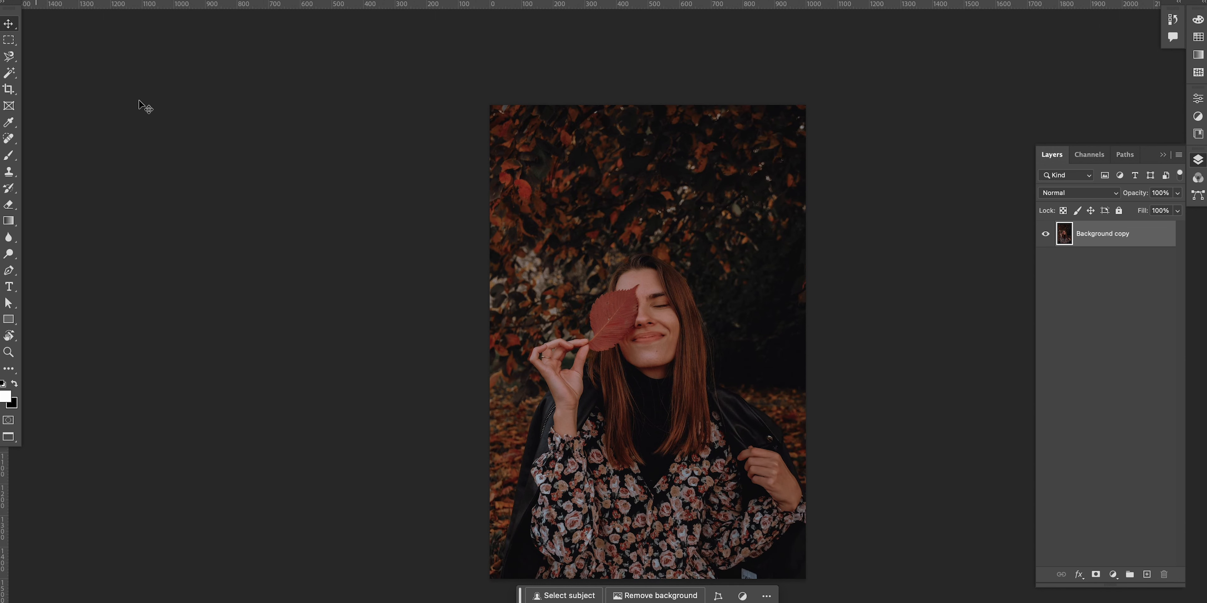
Step: Expand the canvas with the Crop tool into a wide transparent area around the photo
{"action": "key", "text": "c"}
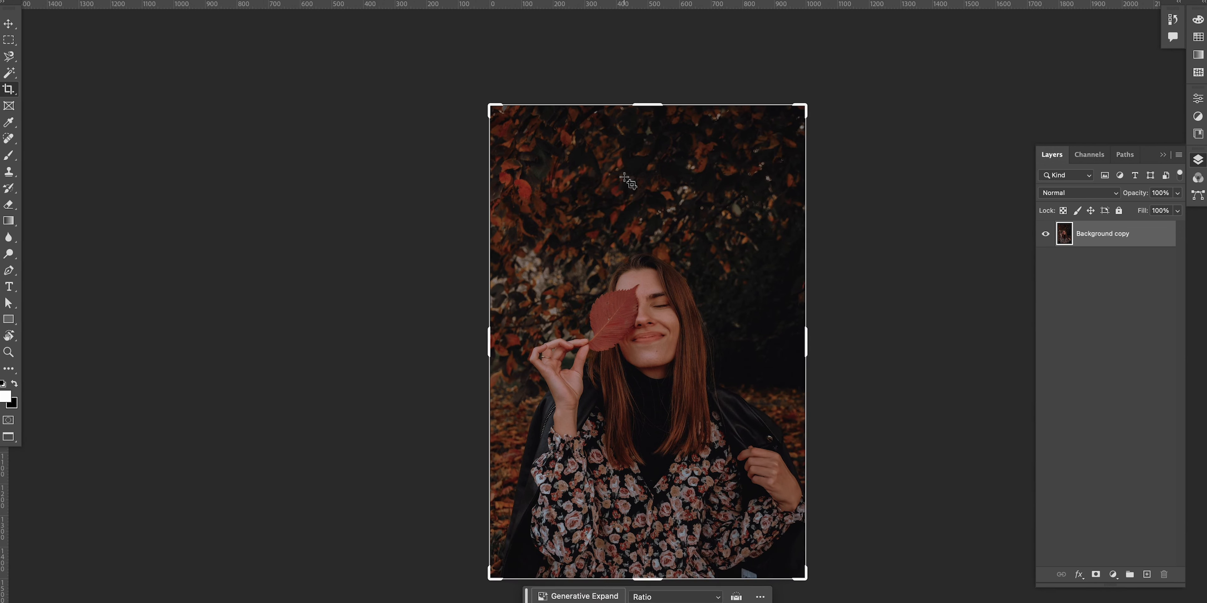
{"action": "key", "text": "ctrl+minus"}
{"action": "left_click_drag", "start_coordinate": [746, 140], "coordinate": [1022, 100]}
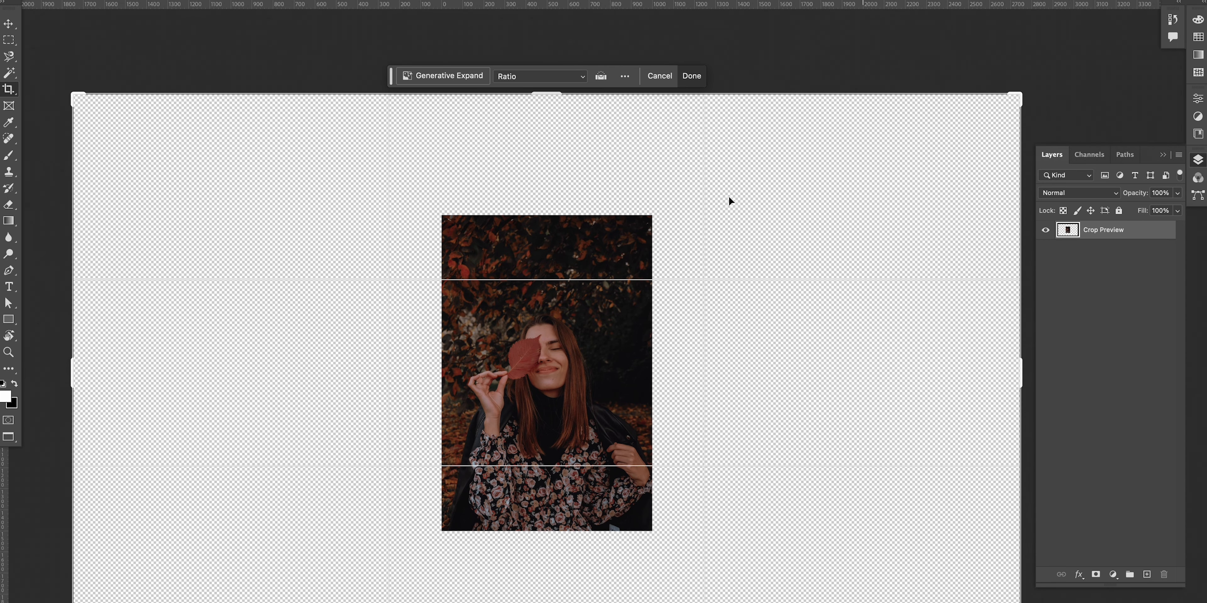
{"action": "left_click_drag", "start_coordinate": [600, 400], "coordinate": [613, 348]}
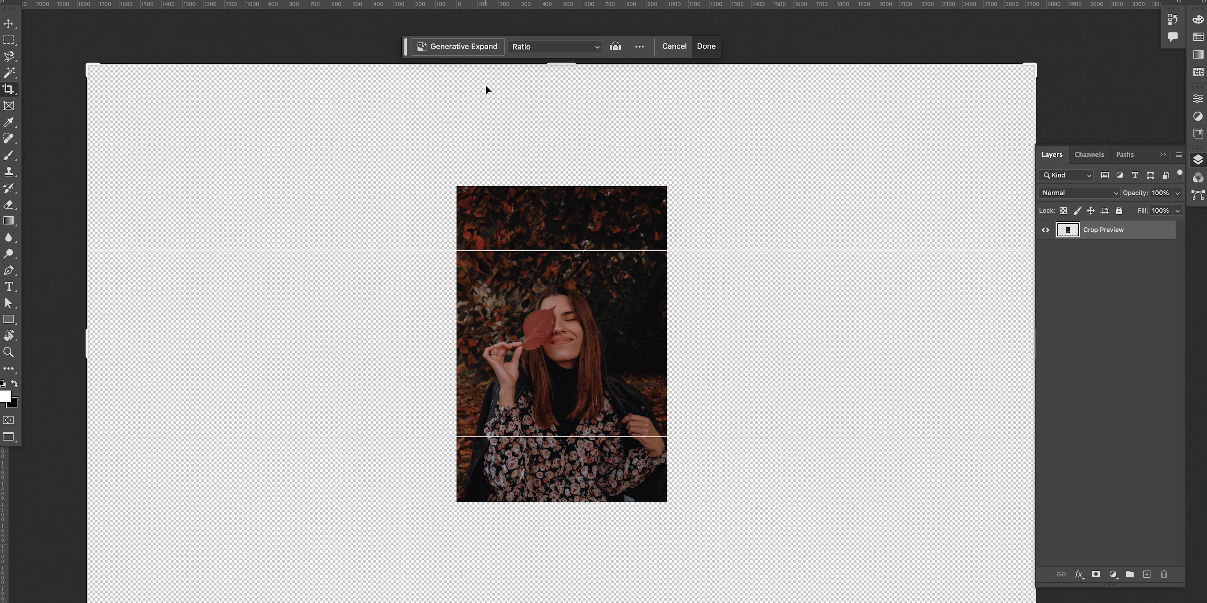
{"action": "left_click", "coordinate": [8, 25]}
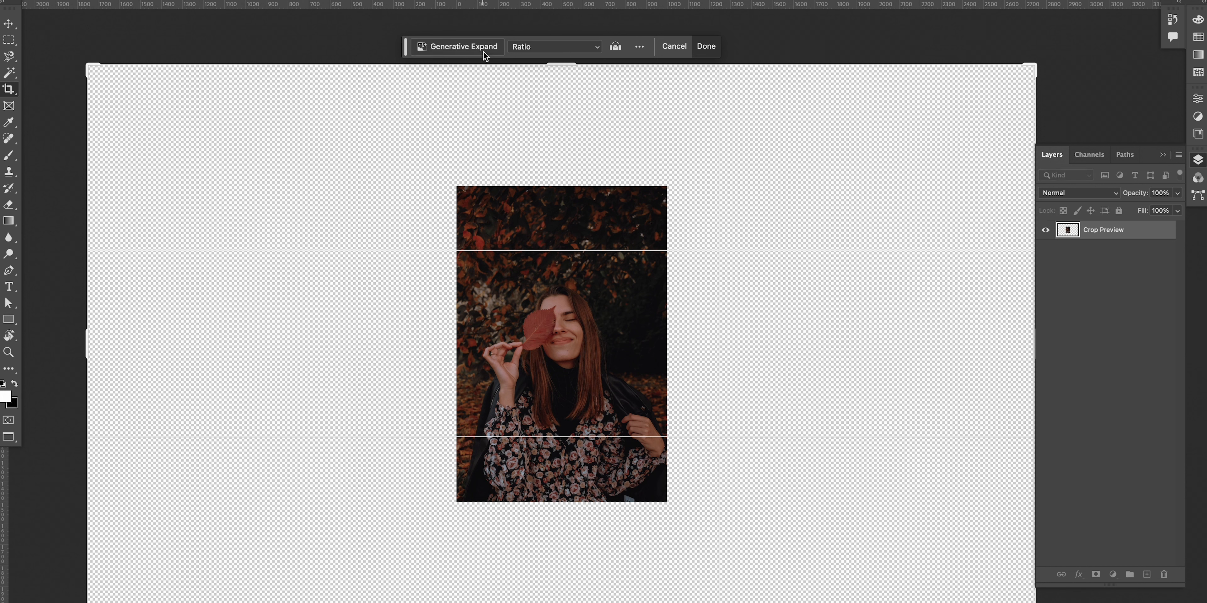
{"action": "key", "text": "Return"}
{"action": "key", "text": "v"}
{"action": "left_click_drag", "start_coordinate": [713, 290], "coordinate": [676, 268]}
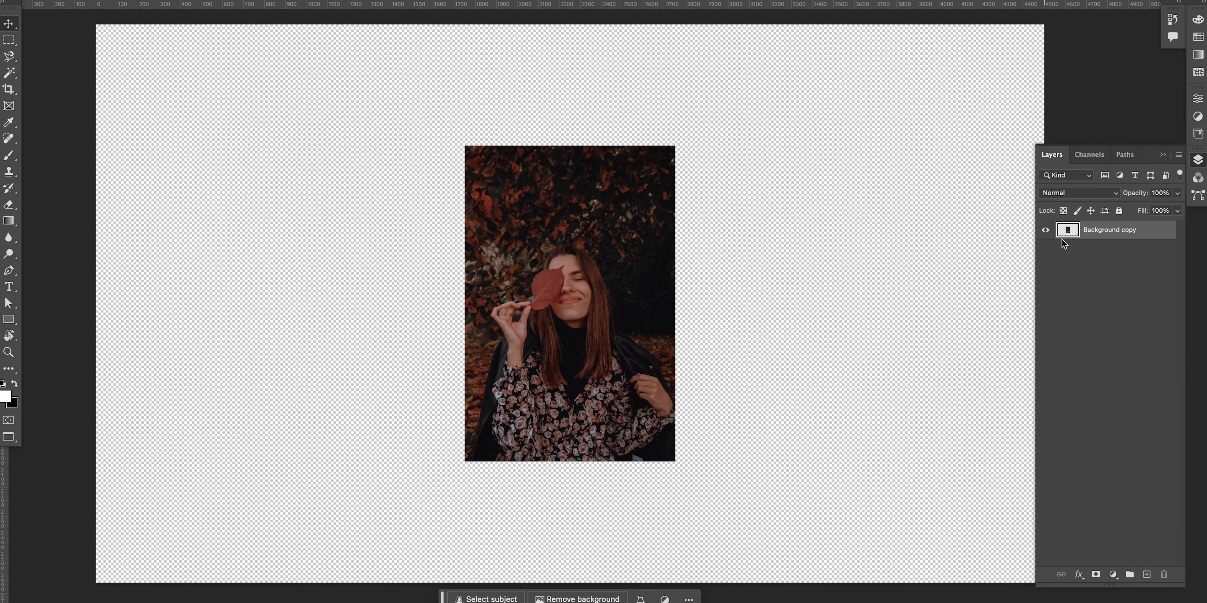
{"action": "left_click_drag", "start_coordinate": [788, 285], "coordinate": [769, 302]}
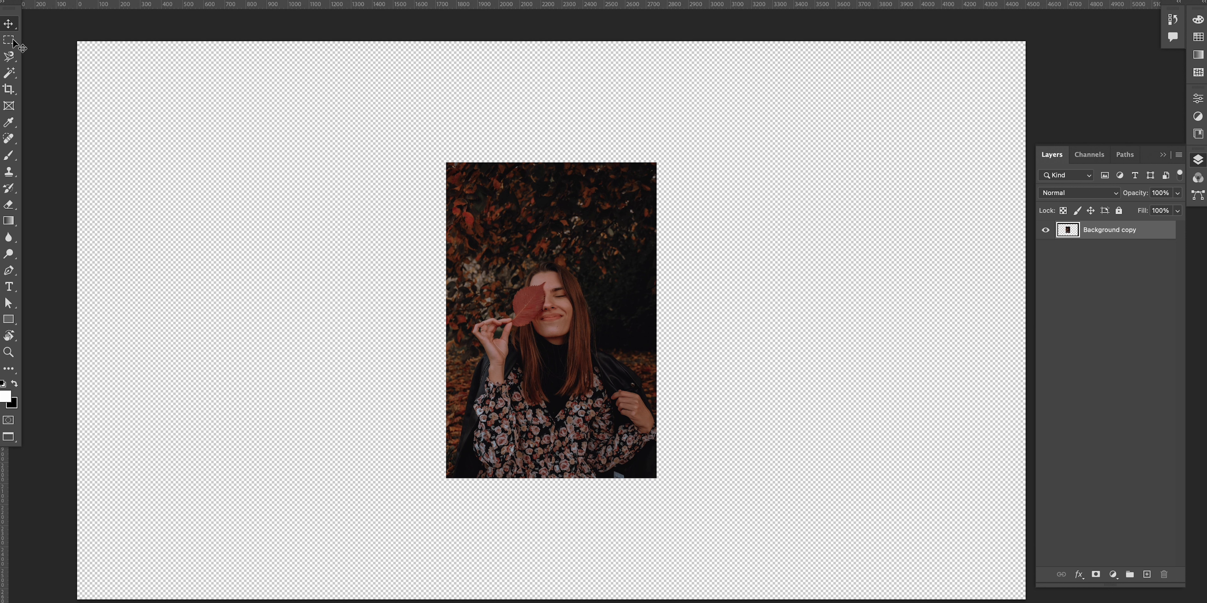
Step: Select a rectangle overlapping the photo's right edge and run Generative Fill without a prompt
{"action": "key", "text": "s"}
{"action": "key", "text": "m"}
{"action": "left_click_drag", "start_coordinate": [604, 232], "coordinate": [658, 352]}
{"action": "left_click_drag", "start_coordinate": [673, 349], "coordinate": [679, 355]}
{"action": "key", "text": "super+d"}
{"action": "left_click_drag", "start_coordinate": [593, 219], "coordinate": [743, 348]}
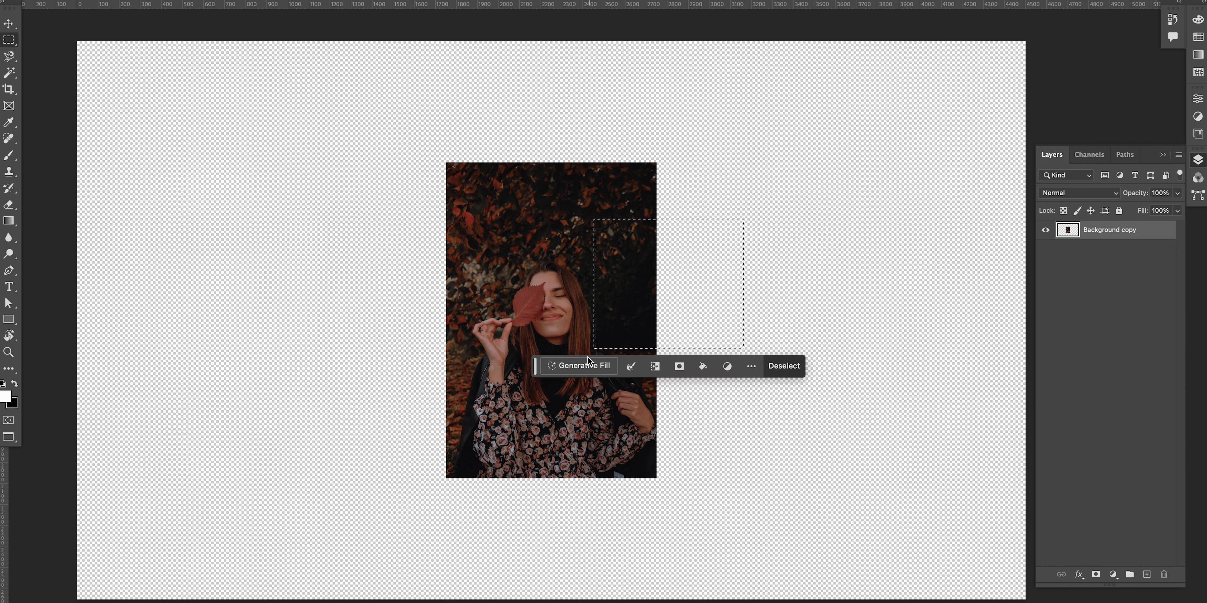
{"action": "left_click", "coordinate": [589, 366]}
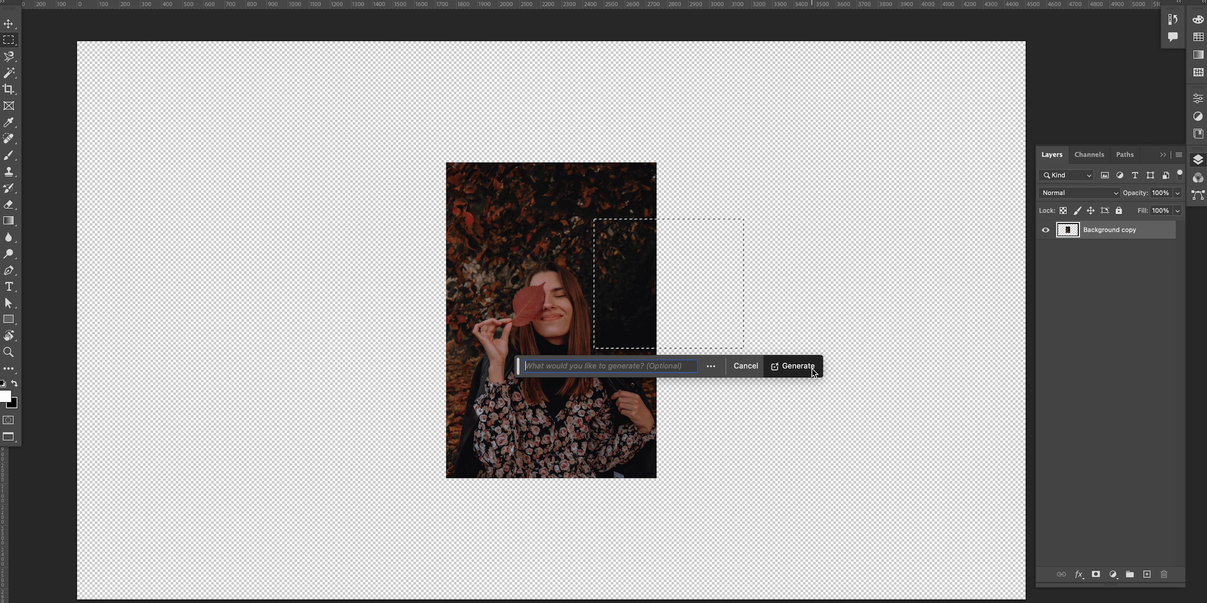
{"action": "left_click", "coordinate": [793, 367]}
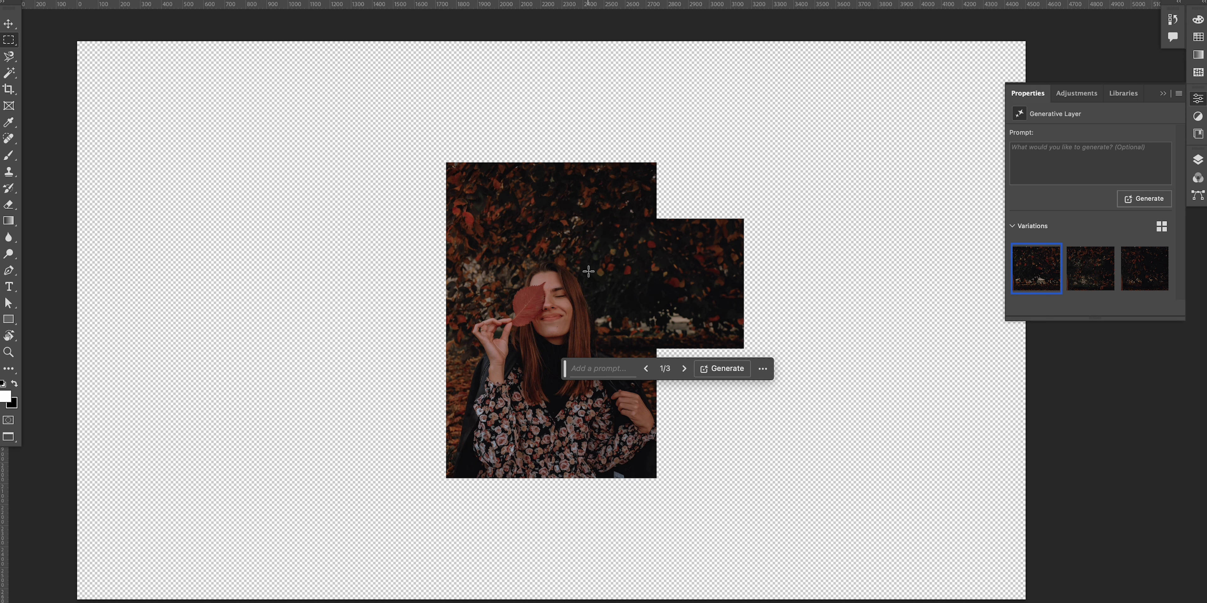
Step: Select a rectangle over the photo's upper-left corner and empty area beside it, then run Generative Fill without a prompt
{"action": "left_click_drag", "start_coordinate": [511, 74], "coordinate": [1003, 403]}
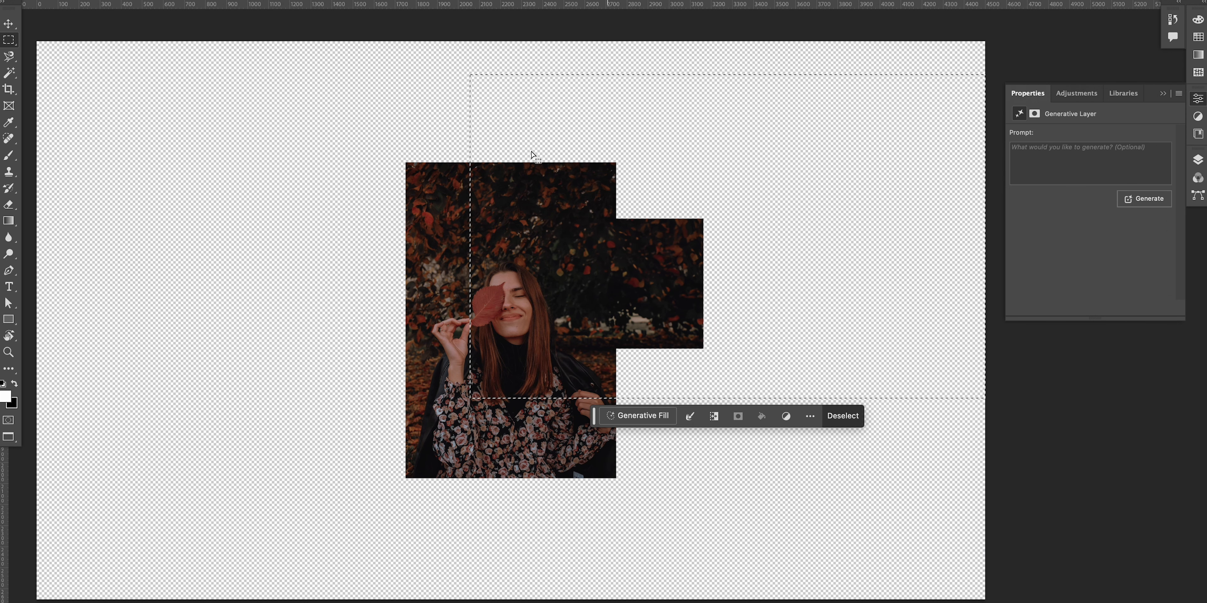
{"action": "left_click", "coordinate": [384, 75]}
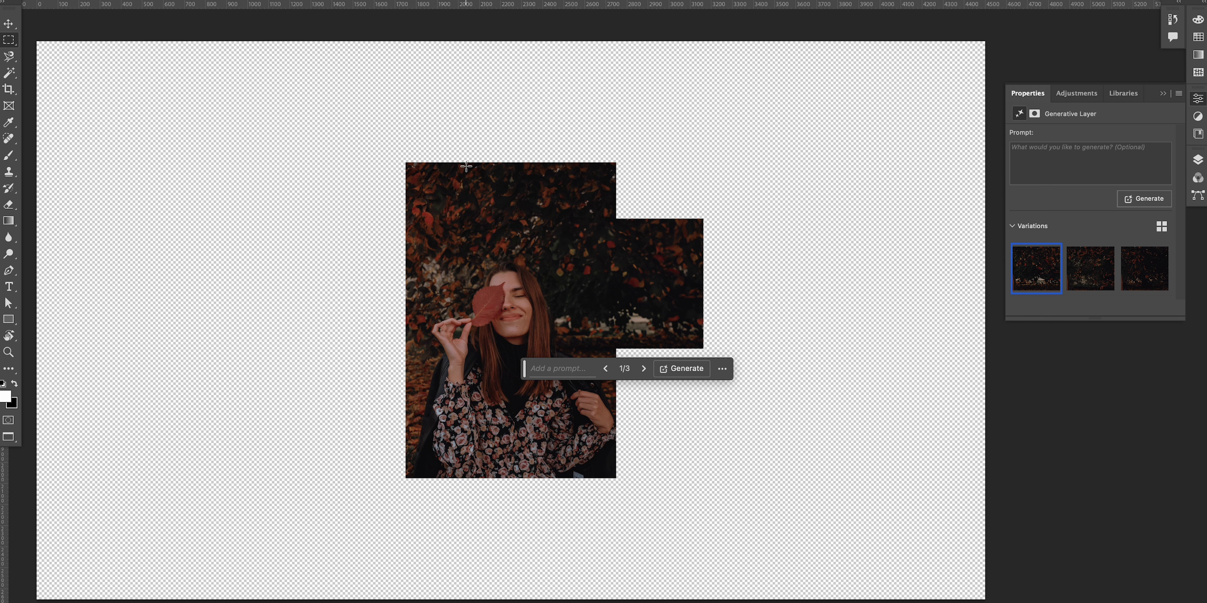
{"action": "left_click_drag", "start_coordinate": [472, 163], "coordinate": [373, 308]}
{"action": "key", "text": "super+d"}
{"action": "left_click_drag", "start_coordinate": [469, 162], "coordinate": [308, 314]}
{"action": "left_click", "coordinate": [299, 331]}
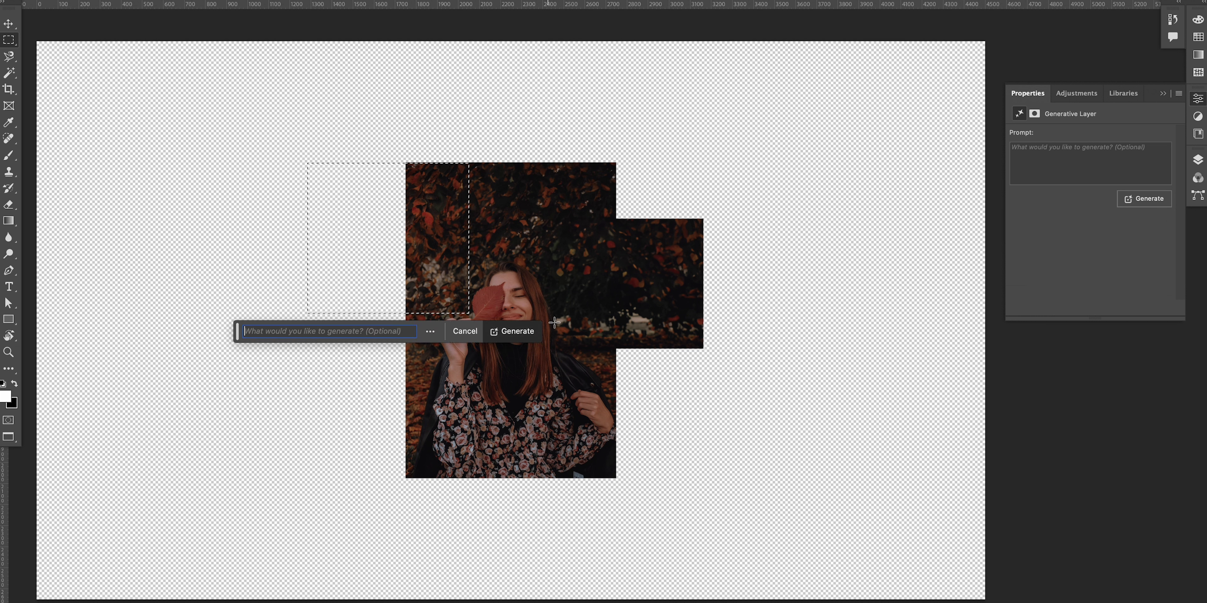
{"action": "left_click", "coordinate": [522, 337]}
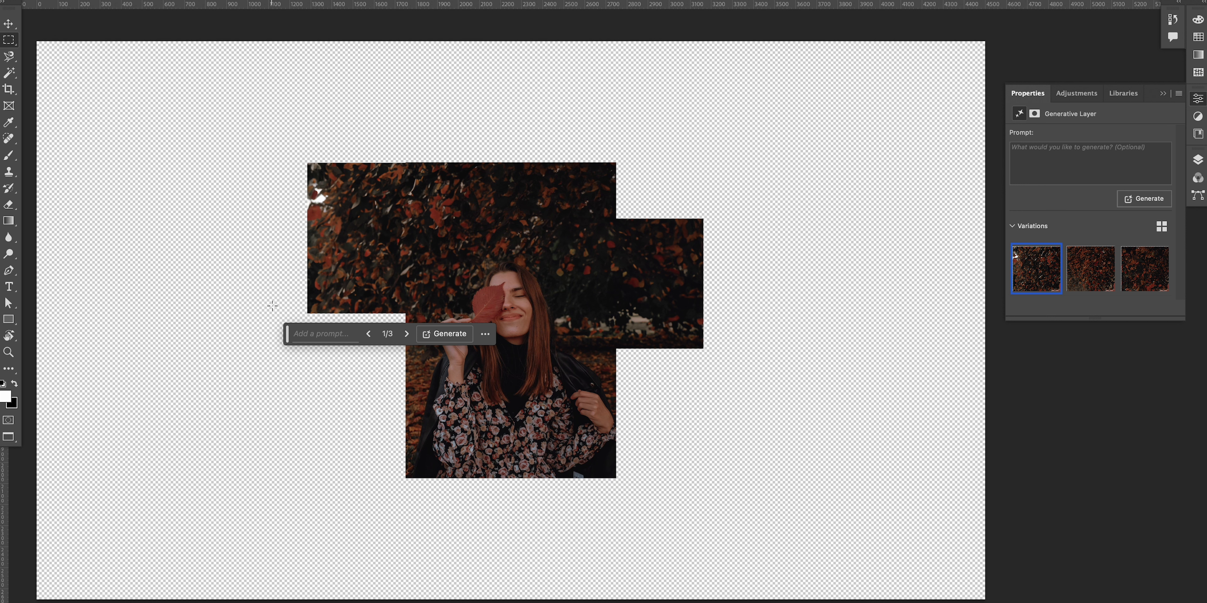
Step: Select the empty region left of the photo and run Generative Fill with the prompt "gravel walkway"
{"action": "left_click_drag", "start_coordinate": [432, 271], "coordinate": [393, 370]}
{"action": "left_click", "coordinate": [491, 257]}
{"action": "left_click_drag", "start_coordinate": [424, 243], "coordinate": [231, 409]}
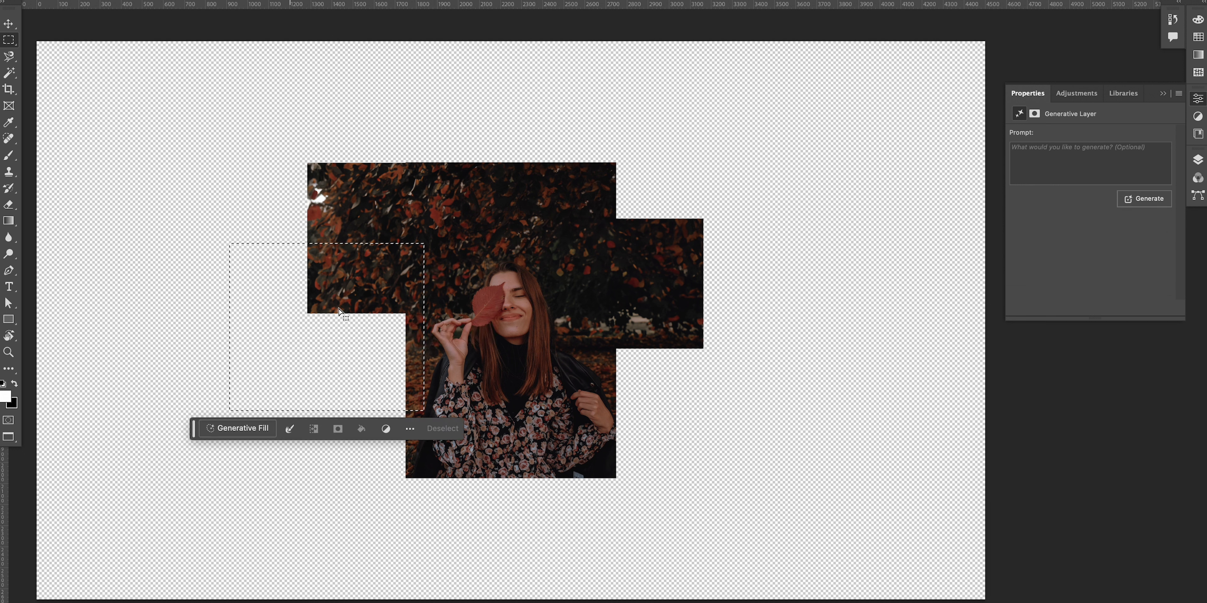
{"action": "left_click", "coordinate": [409, 371]}
{"action": "left_click_drag", "start_coordinate": [414, 428], "coordinate": [191, 165]}
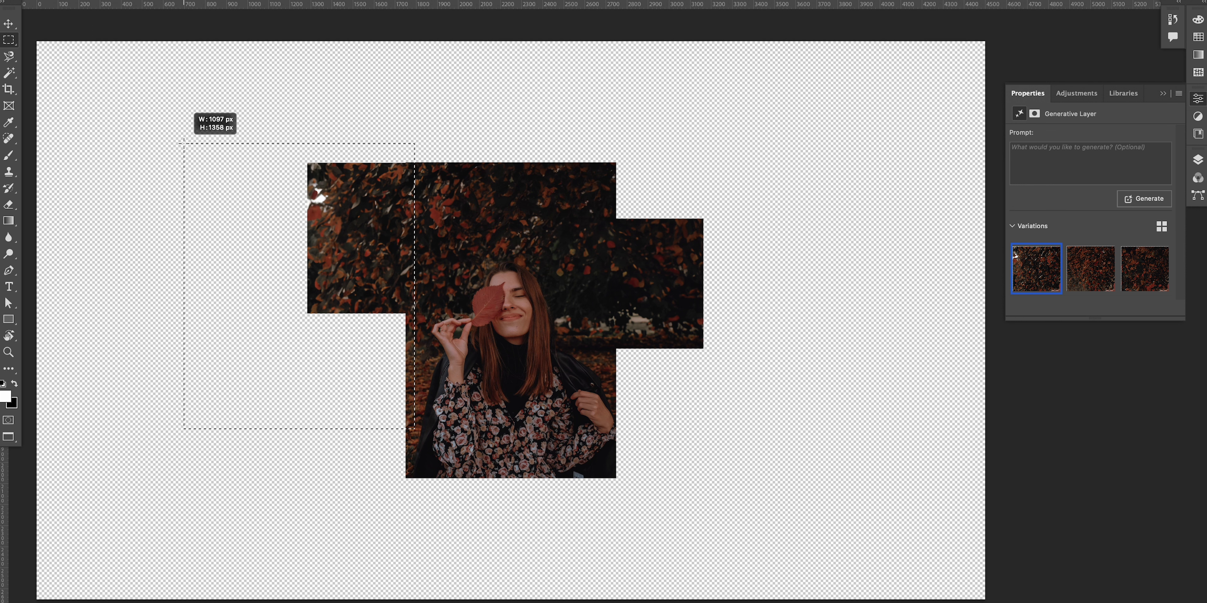
{"action": "left_click_drag", "start_coordinate": [182, 143], "coordinate": [183, 144]}
{"action": "left_click", "coordinate": [218, 449]}
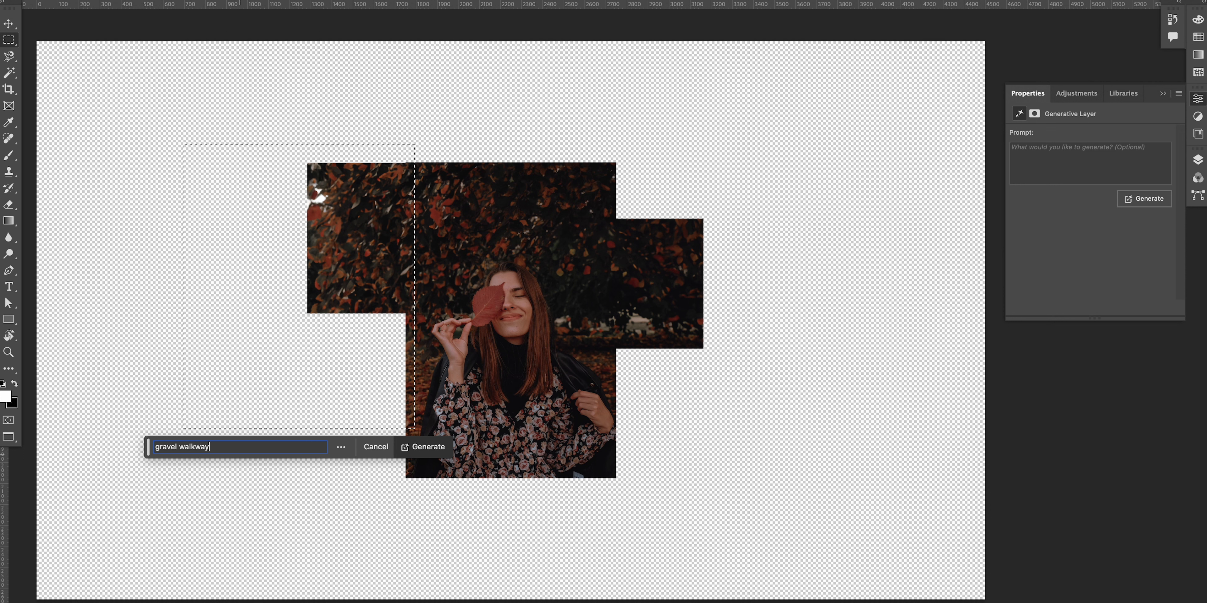
{"action": "key", "text": "Return"}
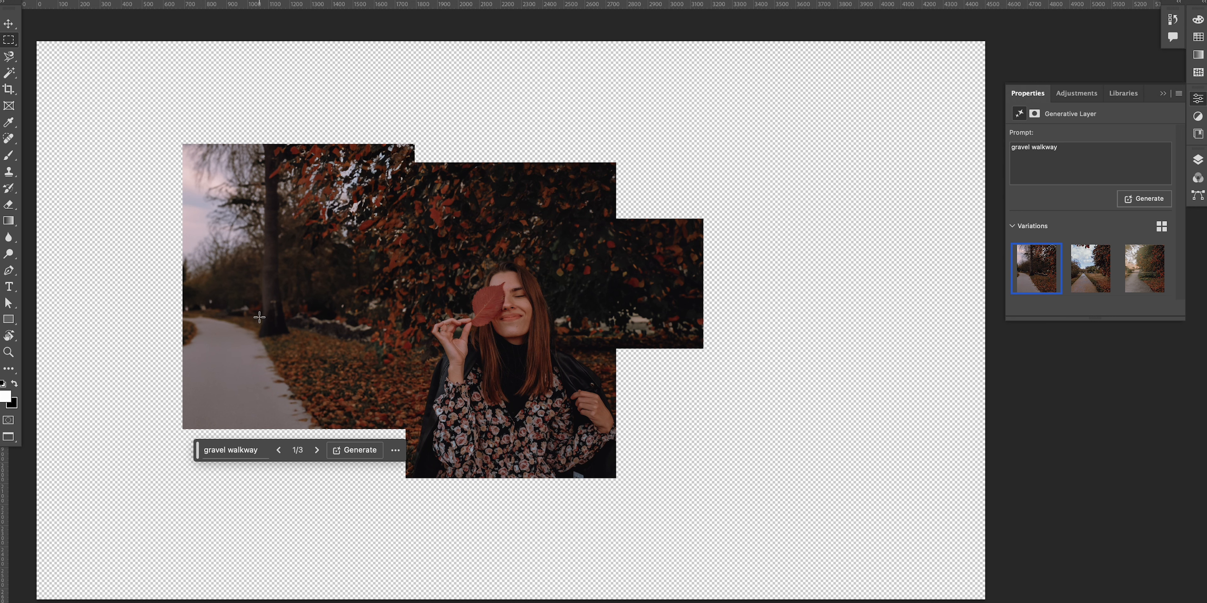
Step: Undo the gravel walkway fill and regenerate the same selection with the prompt "dirt walkway"
{"action": "key", "text": "ctrl+z"}
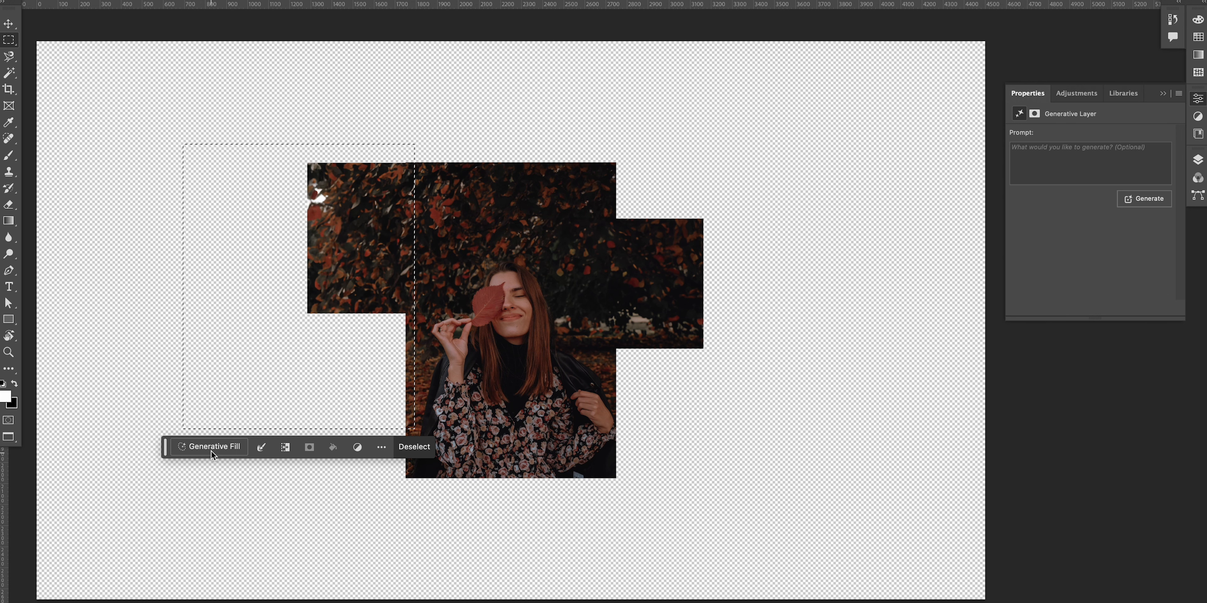
{"action": "left_click", "coordinate": [212, 452]}
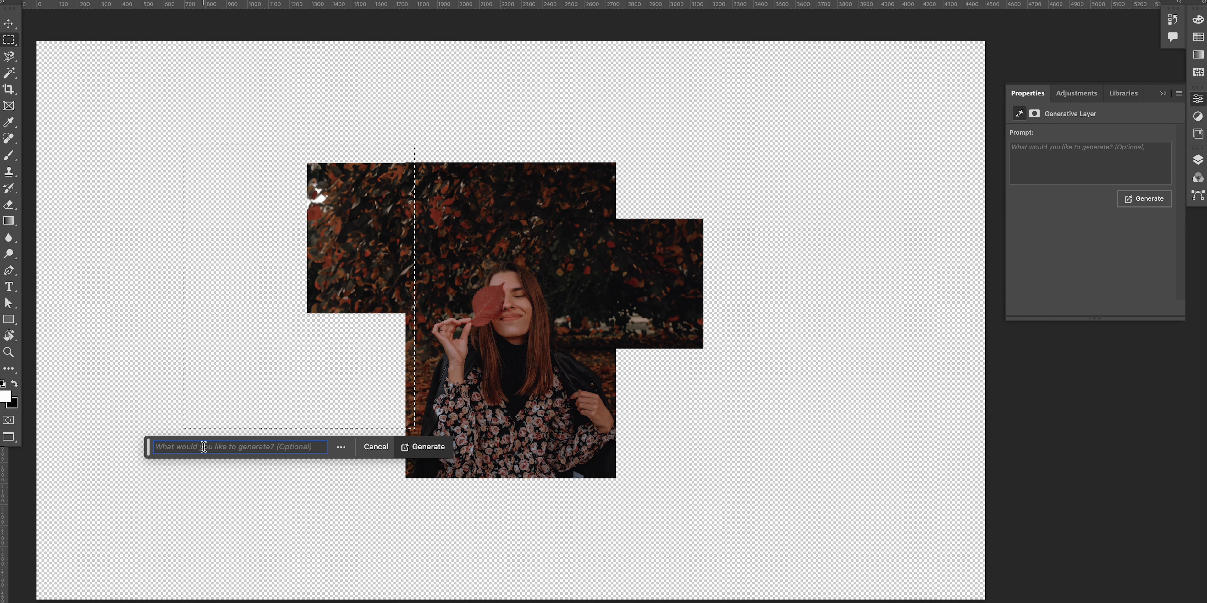
{"action": "type", "text": "dirt walkway"}
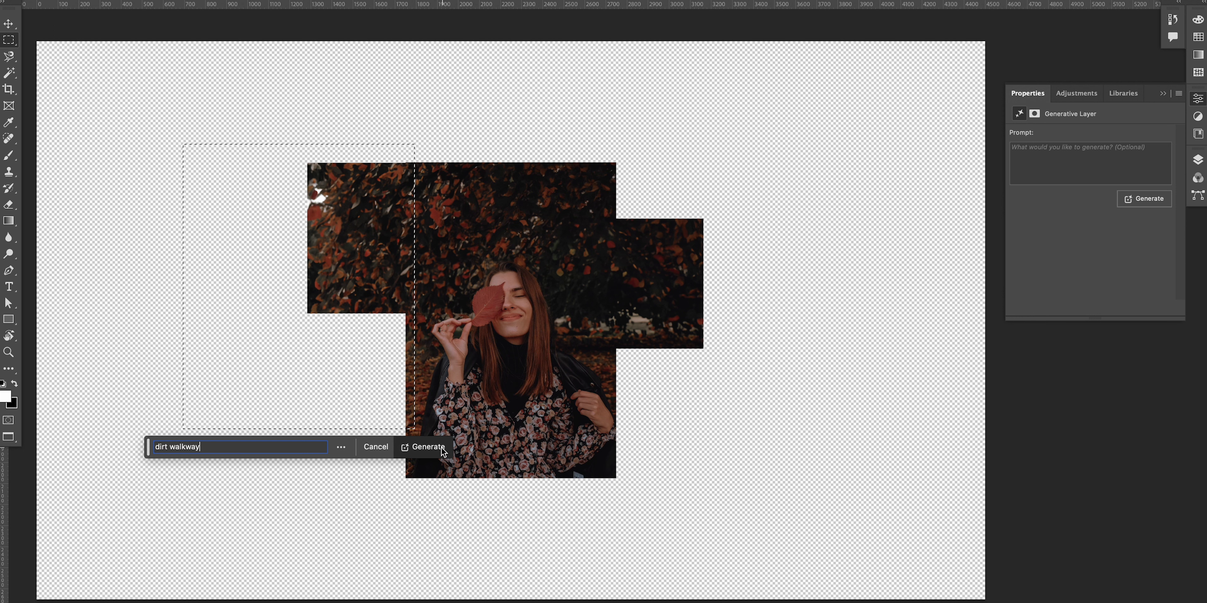
{"action": "left_click", "coordinate": [443, 451]}
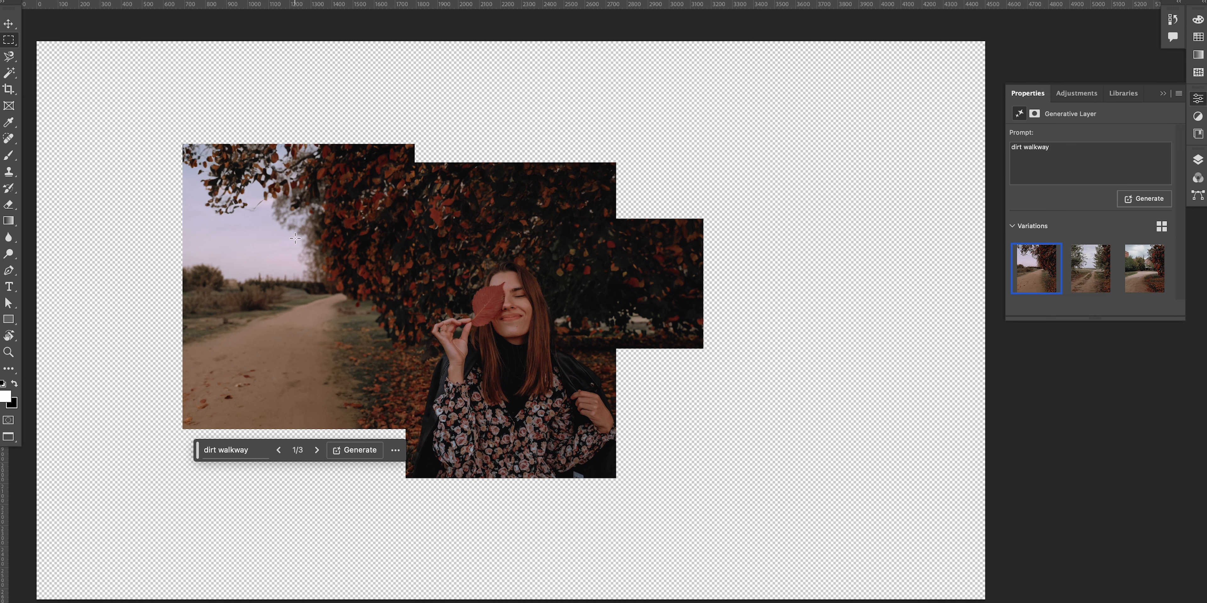
Step: Select the empty strip between the canvas's left edge and the walkway fill, then run Generative Fill without a prompt
{"action": "left_click_drag", "start_coordinate": [293, 428], "coordinate": [35, 142]}
{"action": "left_click_drag", "start_coordinate": [438, 427], "coordinate": [55, 145]}
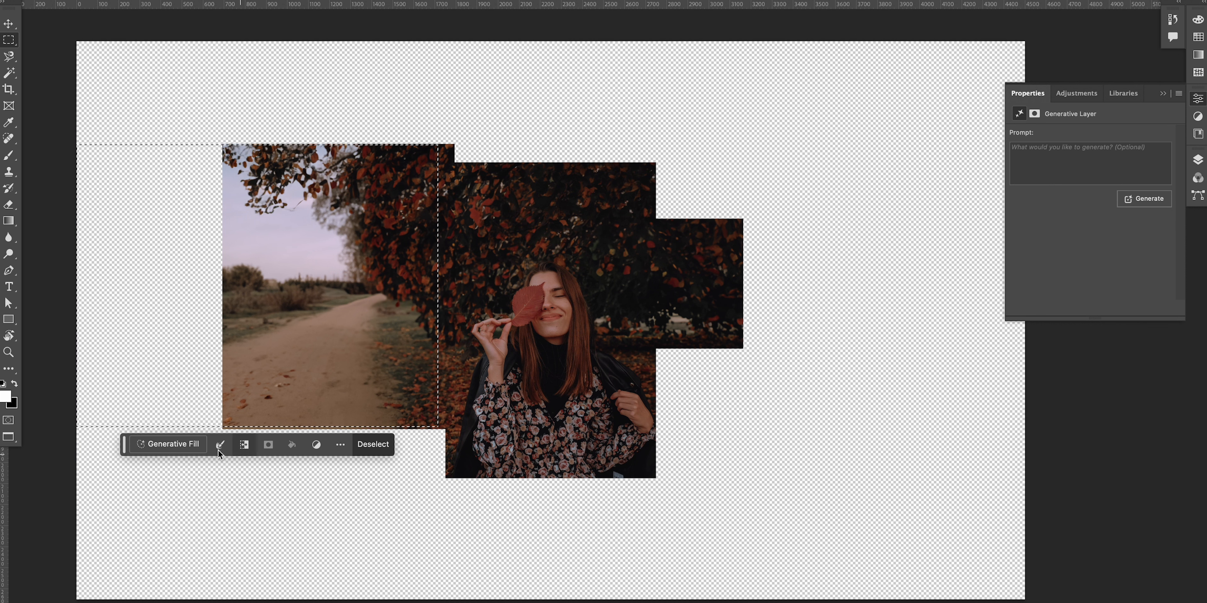
{"action": "left_click", "coordinate": [379, 445]}
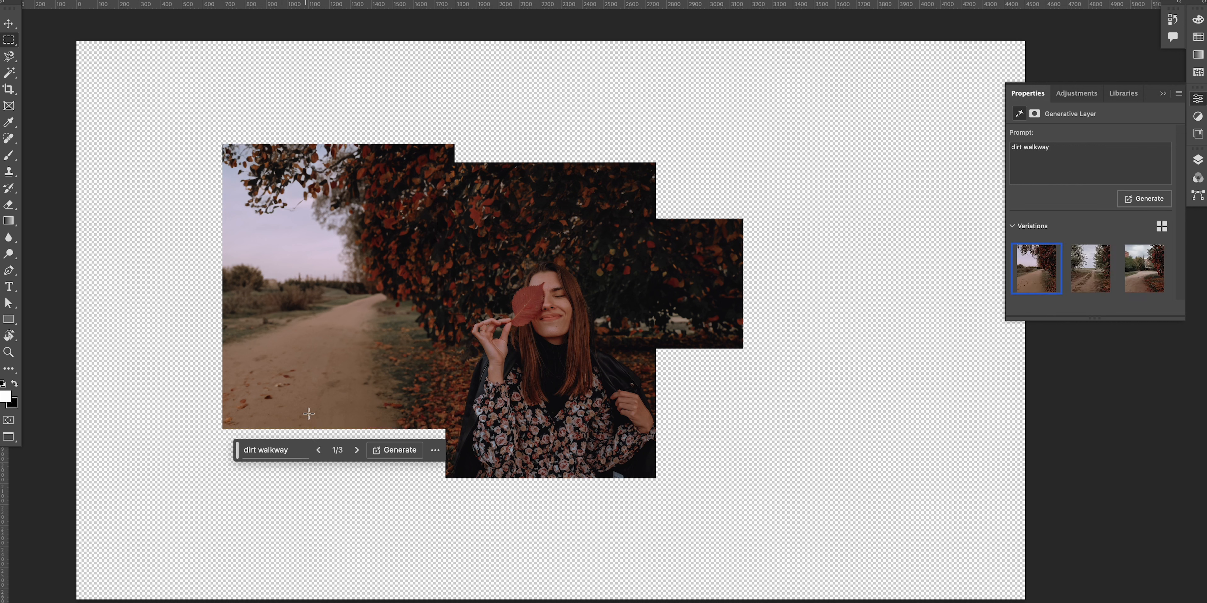
{"action": "left_click_drag", "start_coordinate": [317, 426], "coordinate": [50, 145]}
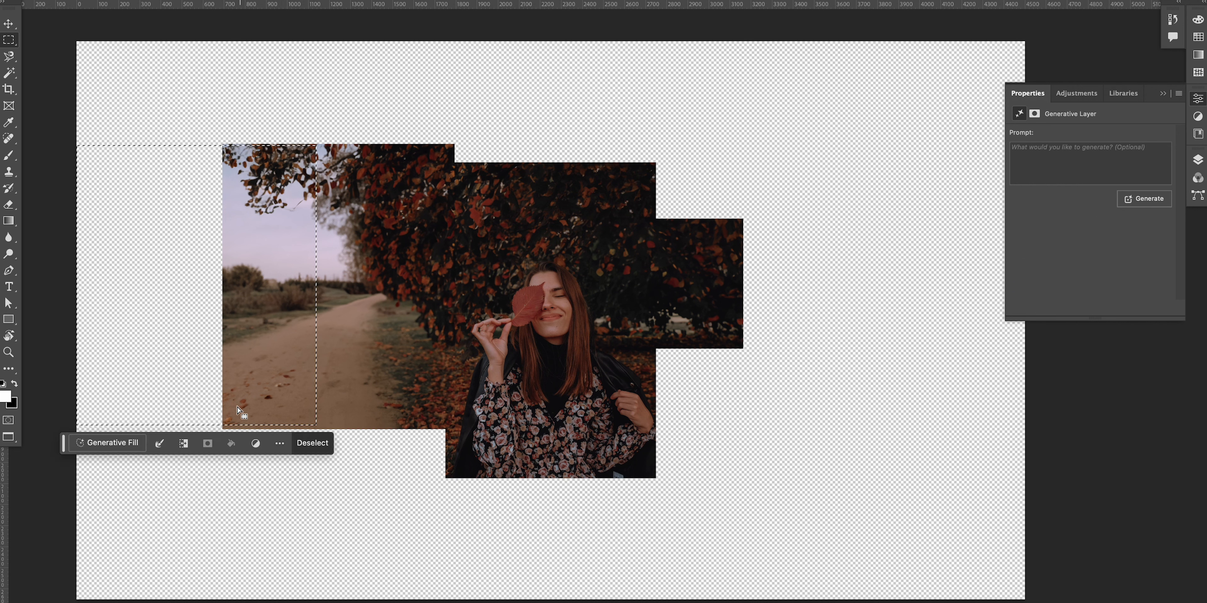
{"action": "left_click", "coordinate": [107, 444]}
{"action": "left_click", "coordinate": [320, 444]}
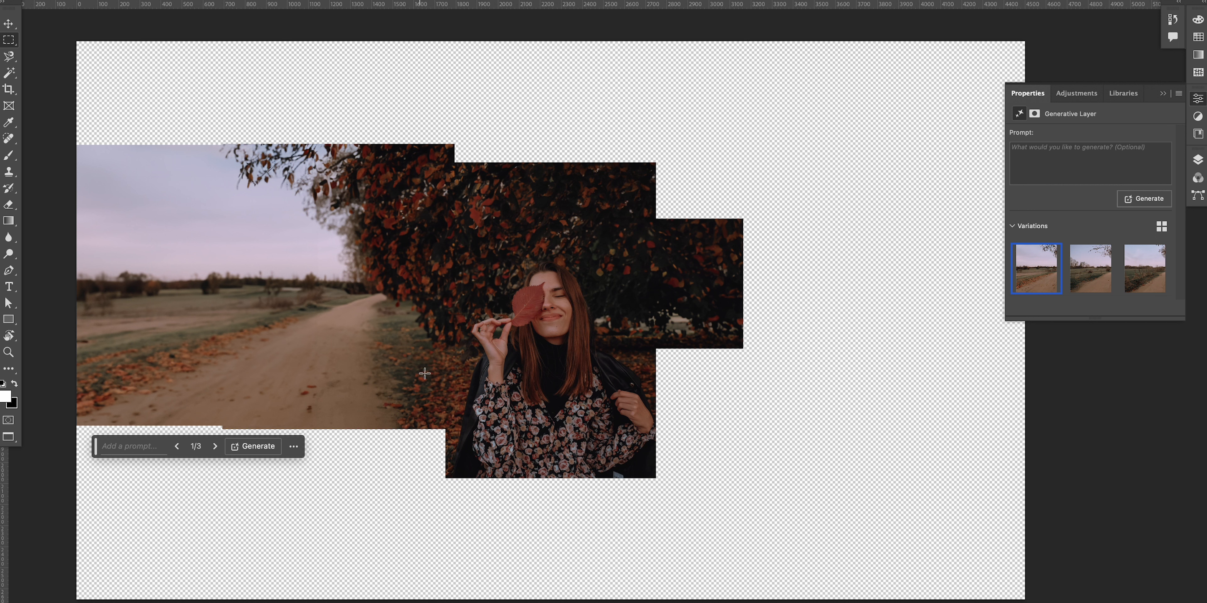
Step: Select the empty area below the walkway at the lower left and run Generative Fill without a prompt
{"action": "left_click_drag", "start_coordinate": [452, 376], "coordinate": [405, 452]}
{"action": "left_click", "coordinate": [447, 366]}
{"action": "left_click_drag", "start_coordinate": [444, 374], "coordinate": [114, 574]}
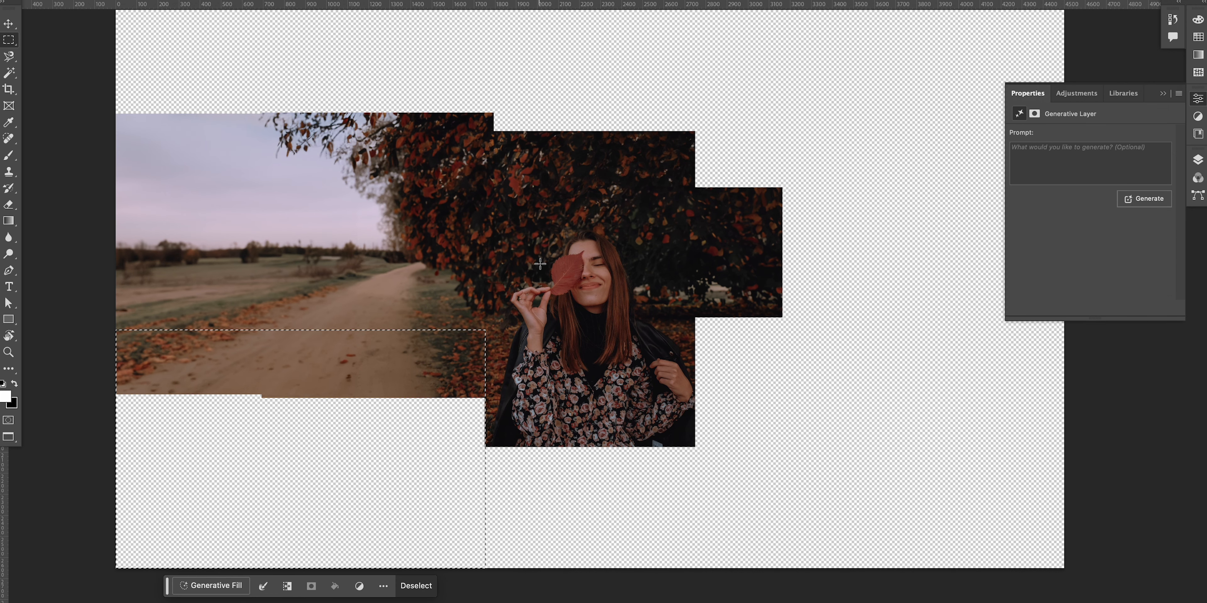
{"action": "scroll", "coordinate": [552, 251], "scroll_direction": "up", "scroll_amount": 3}
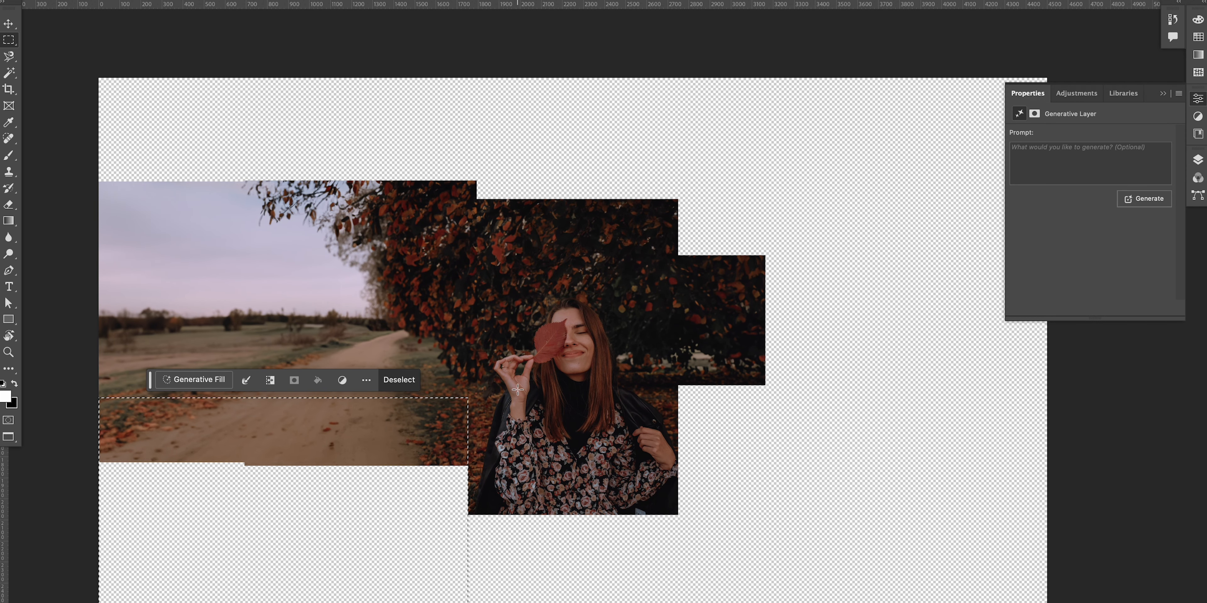
{"action": "left_click", "coordinate": [208, 384]}
{"action": "left_click", "coordinate": [411, 383]}
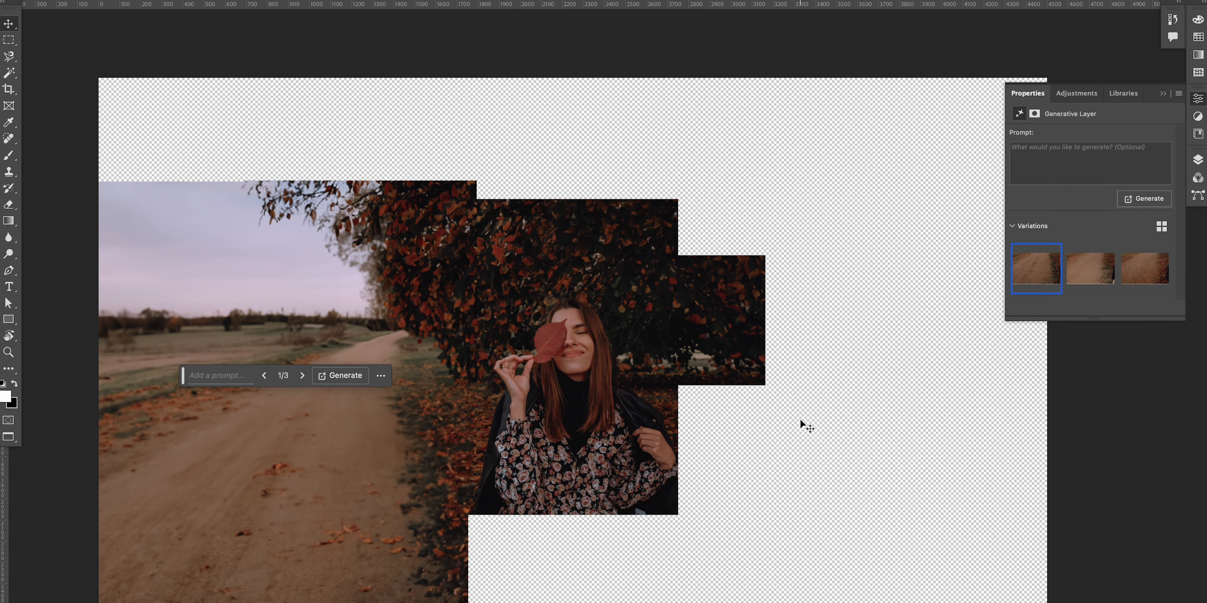
Step: Try painting on the Generative Fill 4 layer mask with a larger brush, undoing each stroke
{"action": "left_click", "coordinate": [1198, 160]}
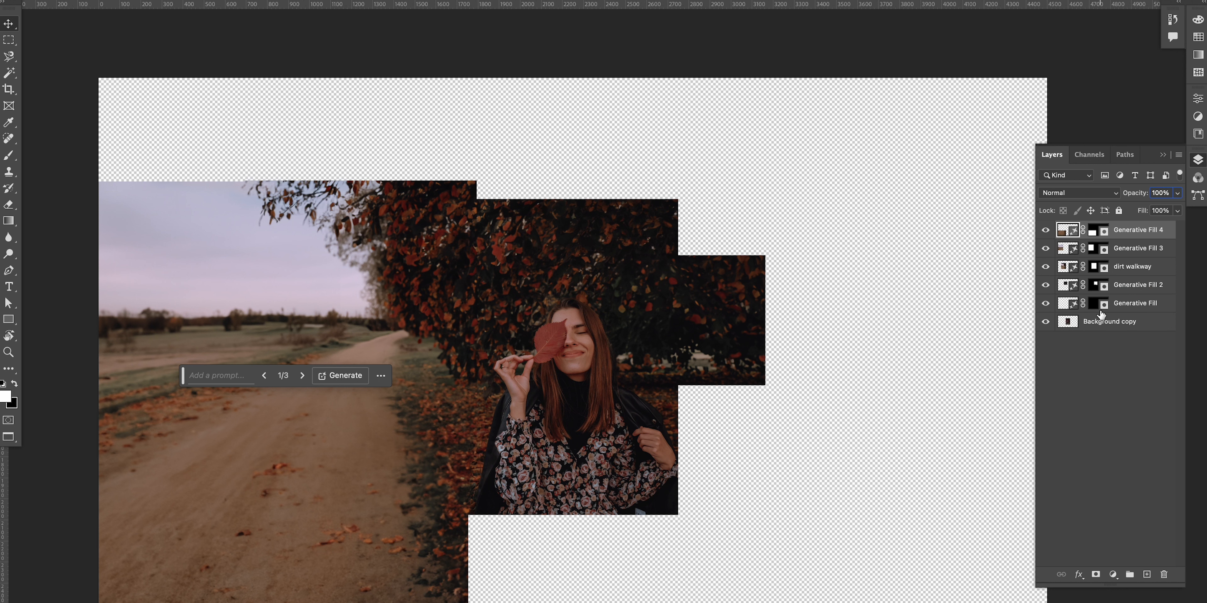
{"action": "left_click", "coordinate": [1098, 230]}
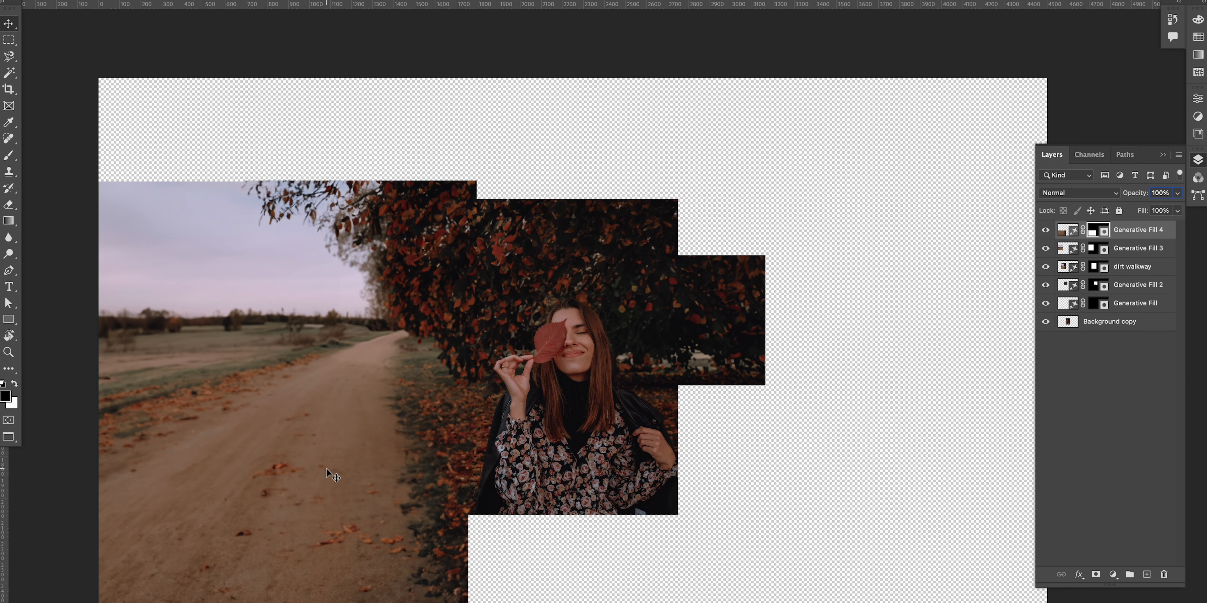
{"action": "left_click_drag", "start_coordinate": [224, 530], "coordinate": [264, 516]}
{"action": "key", "text": "ctrl+z"}
{"action": "key", "text": "b"}
{"action": "key", "text": "bracketright"}
{"action": "key", "text": "bracketright"}
{"action": "key", "text": "bracketright"}
{"action": "key", "text": "bracketright"}
{"action": "key", "text": "bracketright"}
{"action": "key", "text": "bracketright"}
{"action": "key", "text": "bracketright"}
{"action": "key", "text": "bracketright"}
{"action": "key", "text": "bracketright"}
{"action": "key", "text": "bracketright"}
{"action": "left_click_drag", "start_coordinate": [164, 445], "coordinate": [423, 399]}
{"action": "key", "text": "ctrl+z"}
{"action": "key", "text": "bracketleft"}
{"action": "key", "text": "bracketleft"}
{"action": "key", "text": "bracketleft"}
{"action": "key", "text": "bracketleft"}
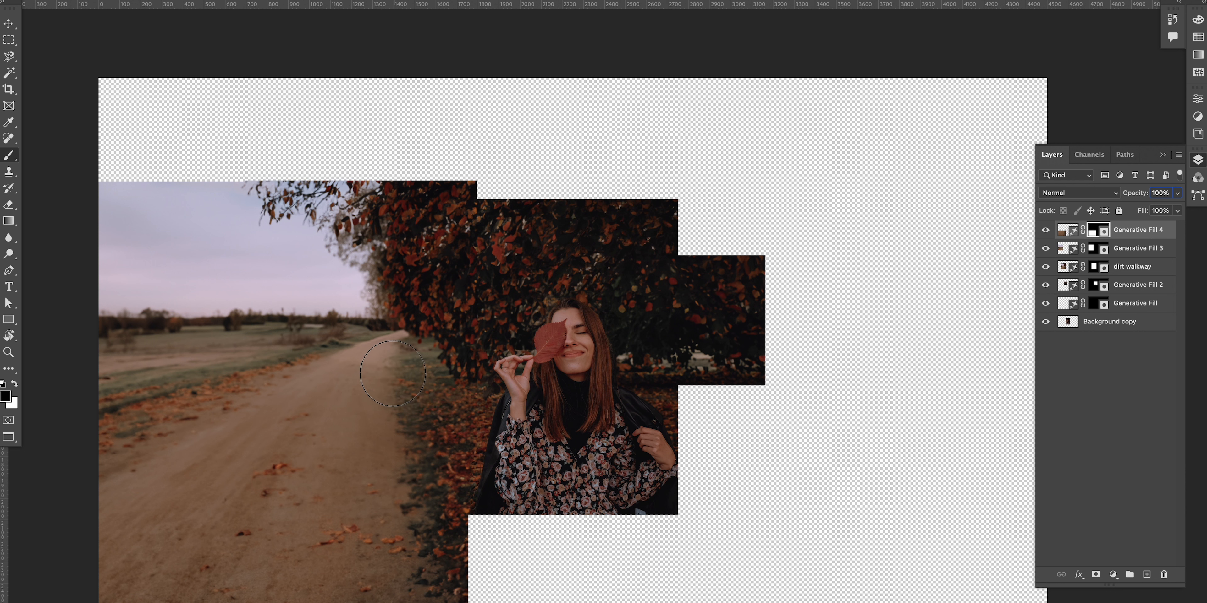
{"action": "key", "text": "v"}
{"action": "key", "text": "m"}
Step: Select the area below the photo, run Generative Fill twice and undo both results
{"action": "left_click_drag", "start_coordinate": [467, 386], "coordinate": [678, 602]}
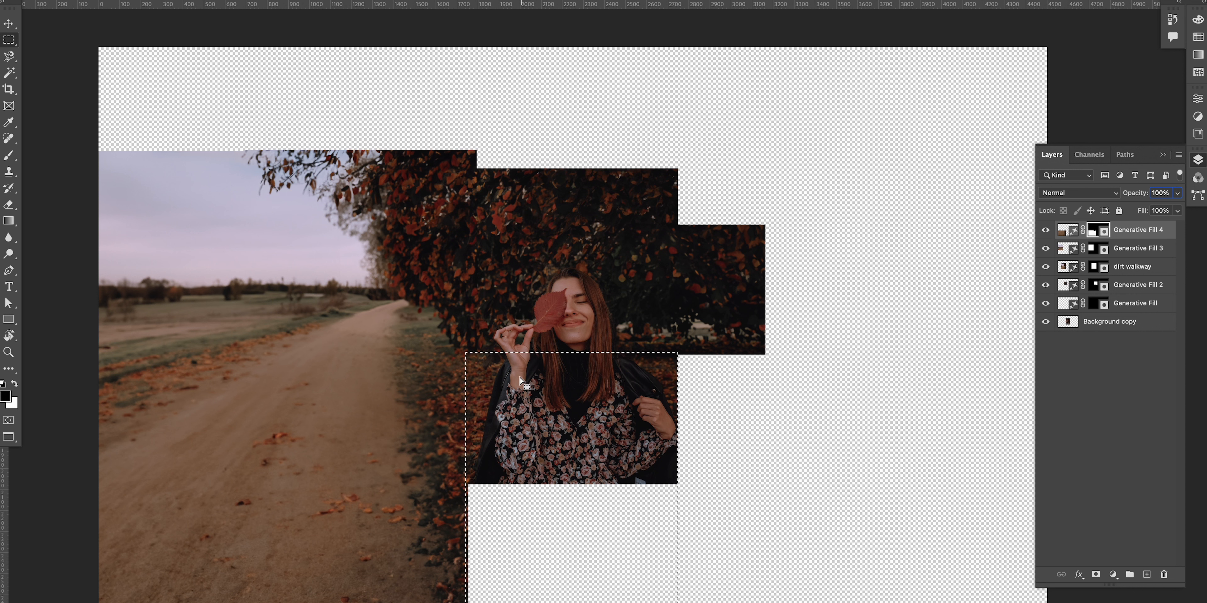
{"action": "left_click", "coordinate": [1115, 233]}
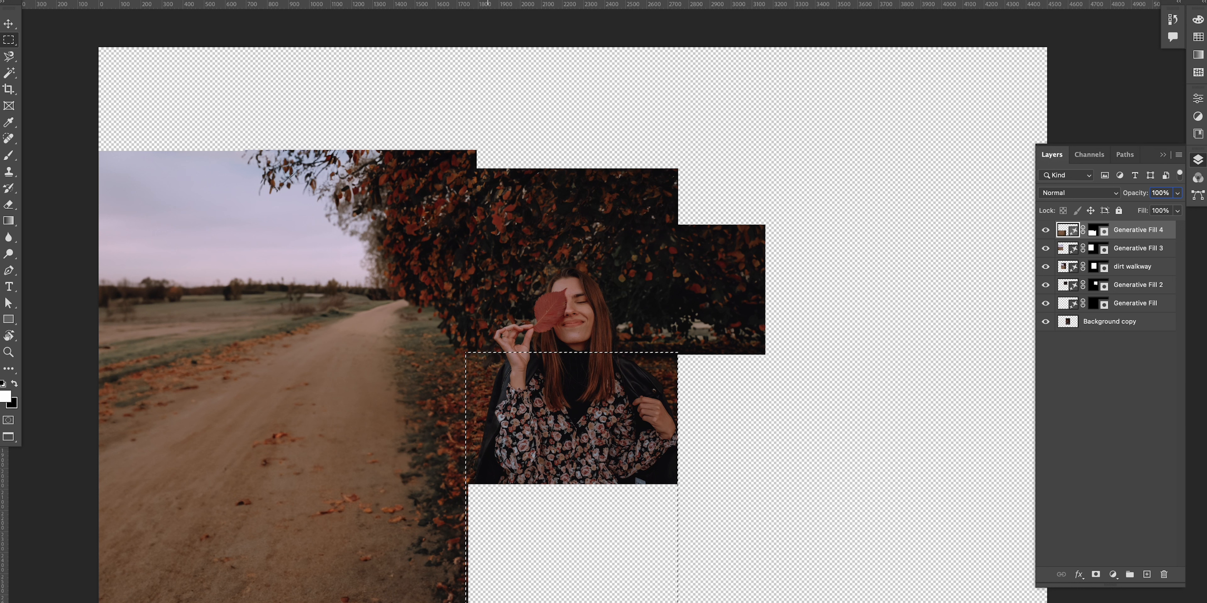
{"action": "left_click", "coordinate": [698, 602]}
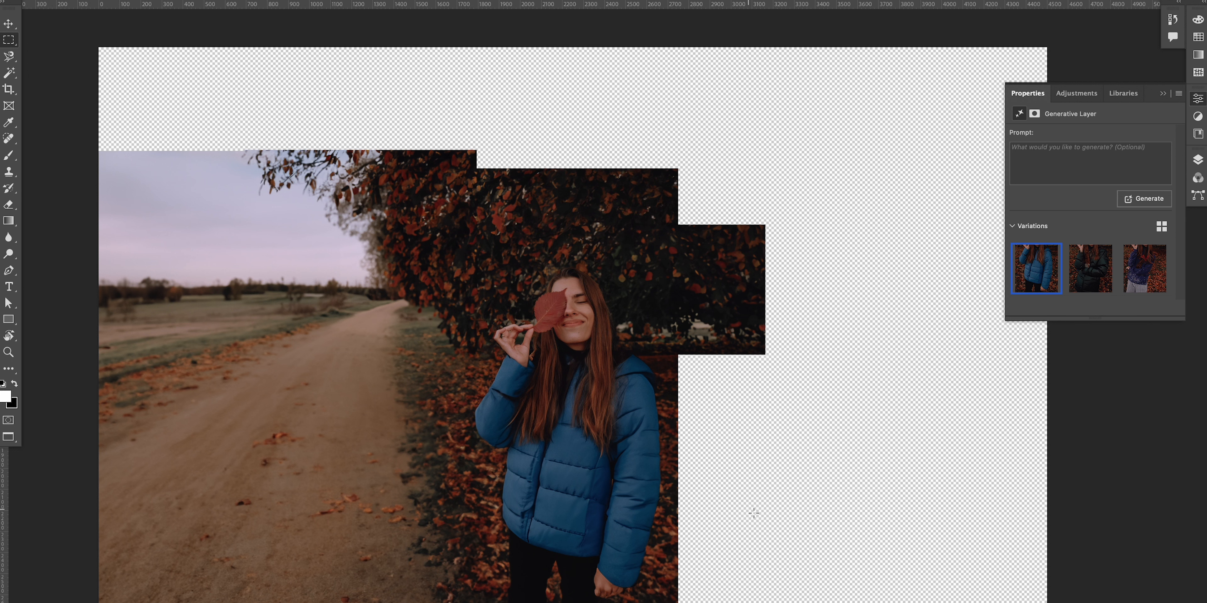
{"action": "key", "text": "ctrl+z"}
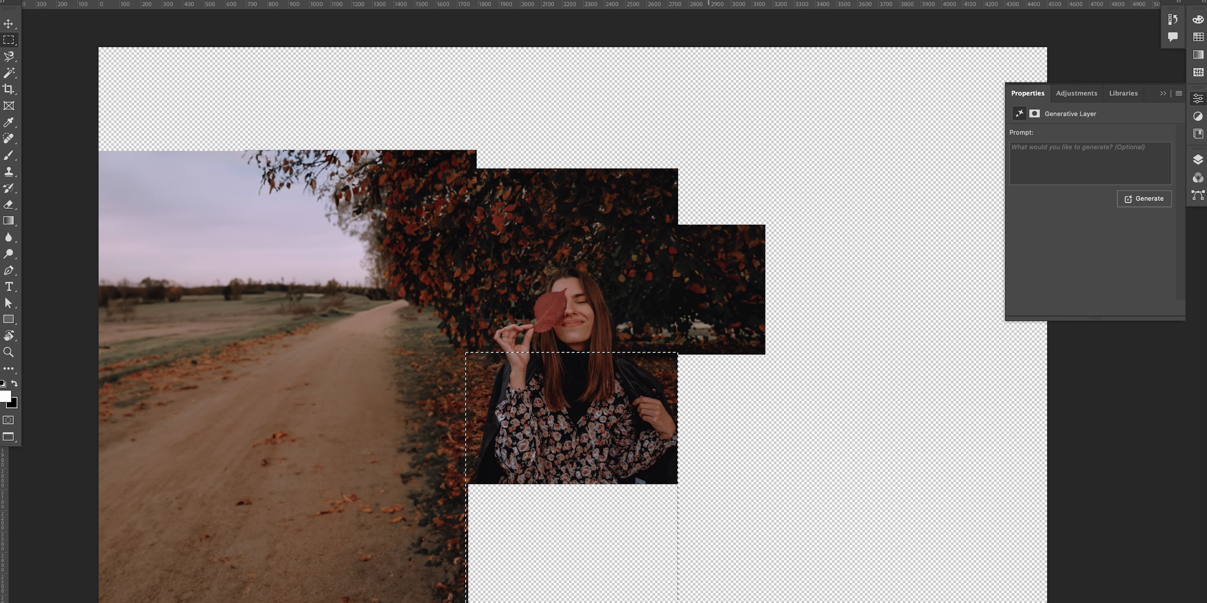
{"action": "left_click", "coordinate": [709, 602]}
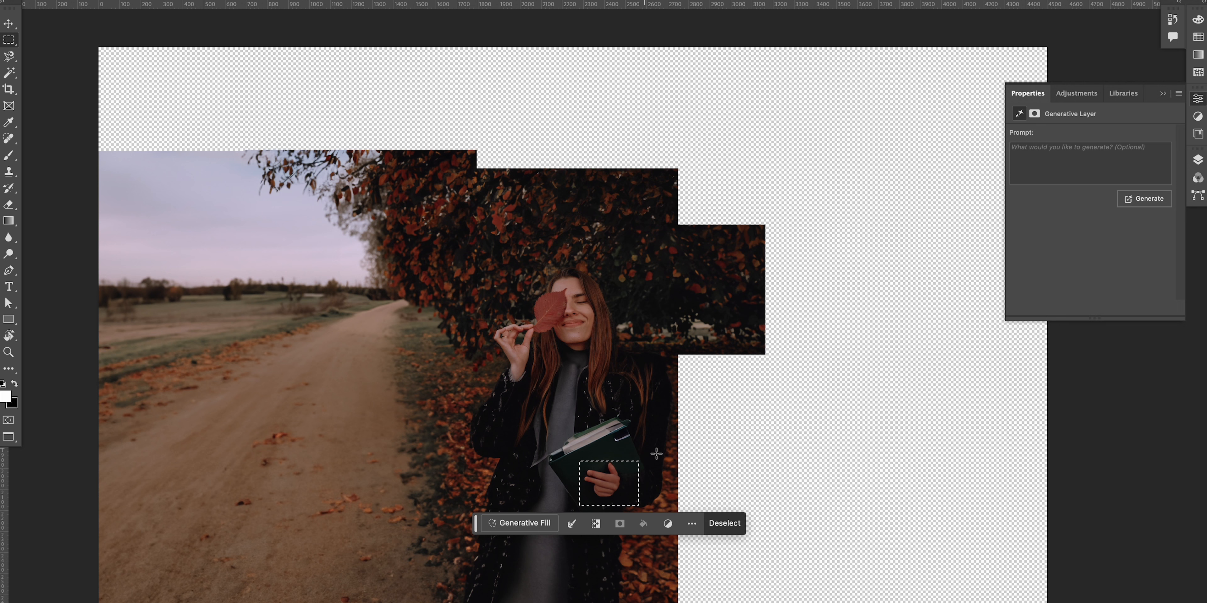
{"action": "key", "text": "super+z"}
{"action": "left_click", "coordinate": [556, 302]}
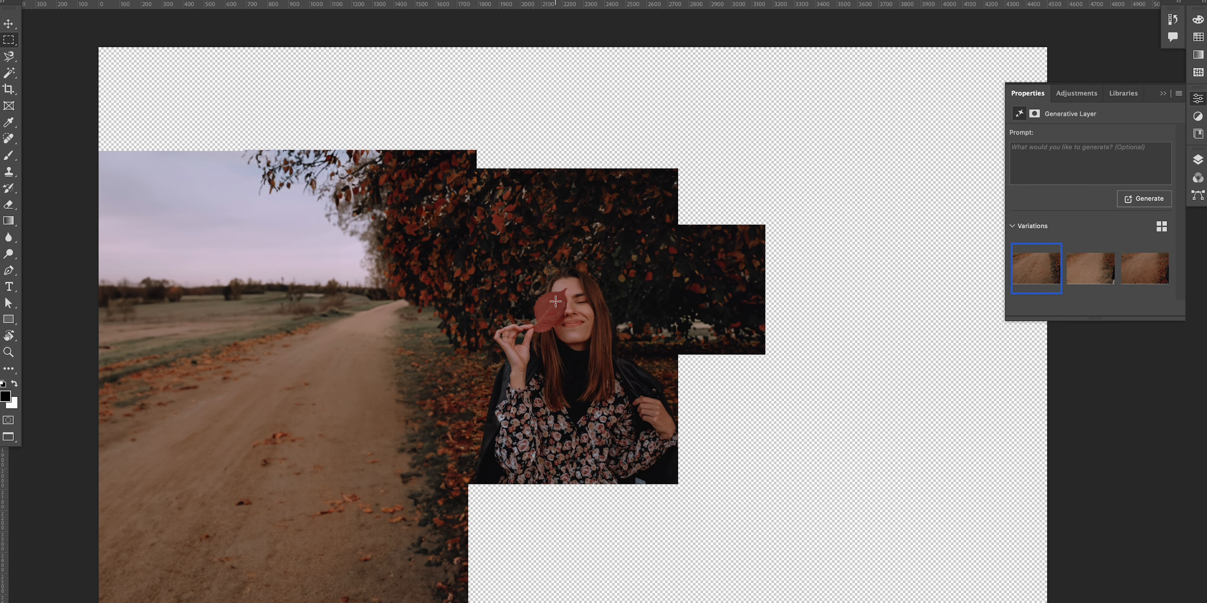
Step: Select from the woman's lower body down to the canvas bottom and run Generative Fill without a prompt
{"action": "left_click_drag", "start_coordinate": [467, 263], "coordinate": [538, 574]}
{"action": "key", "text": "super+d"}
{"action": "left_click_drag", "start_coordinate": [465, 254], "coordinate": [679, 579]}
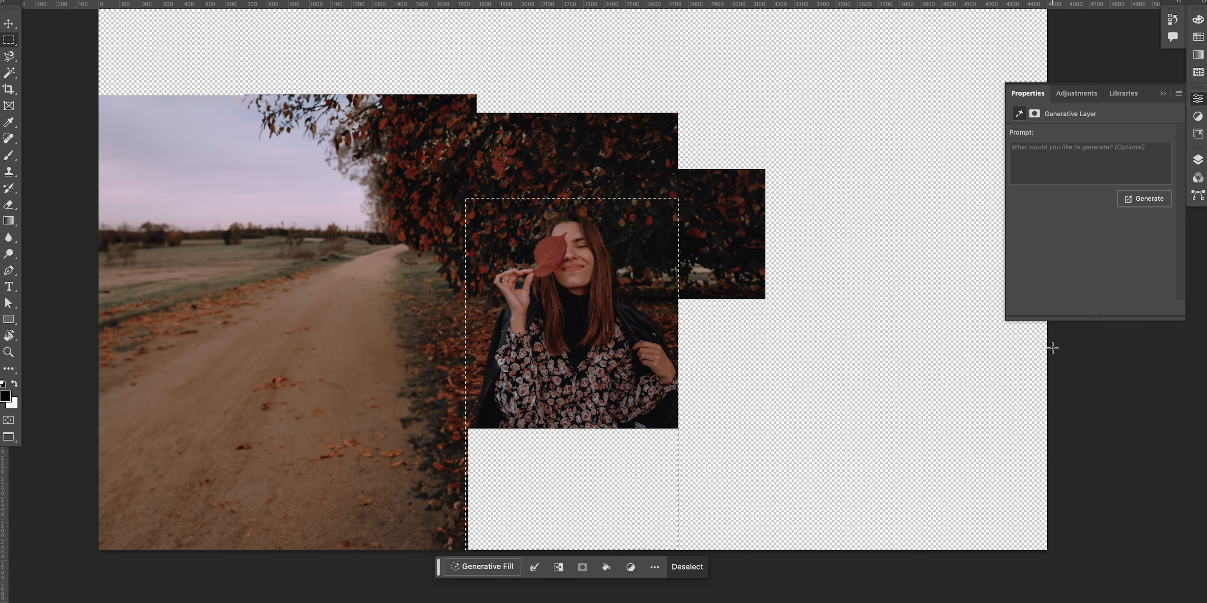
{"action": "left_click", "coordinate": [492, 568]}
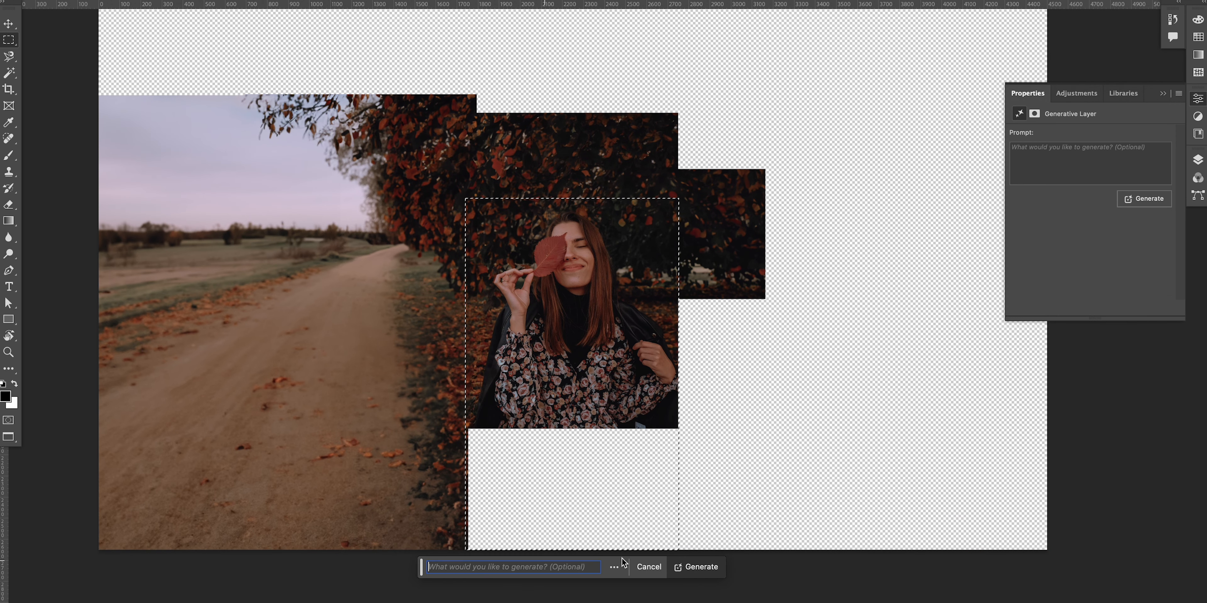
{"action": "left_click", "coordinate": [713, 559]}
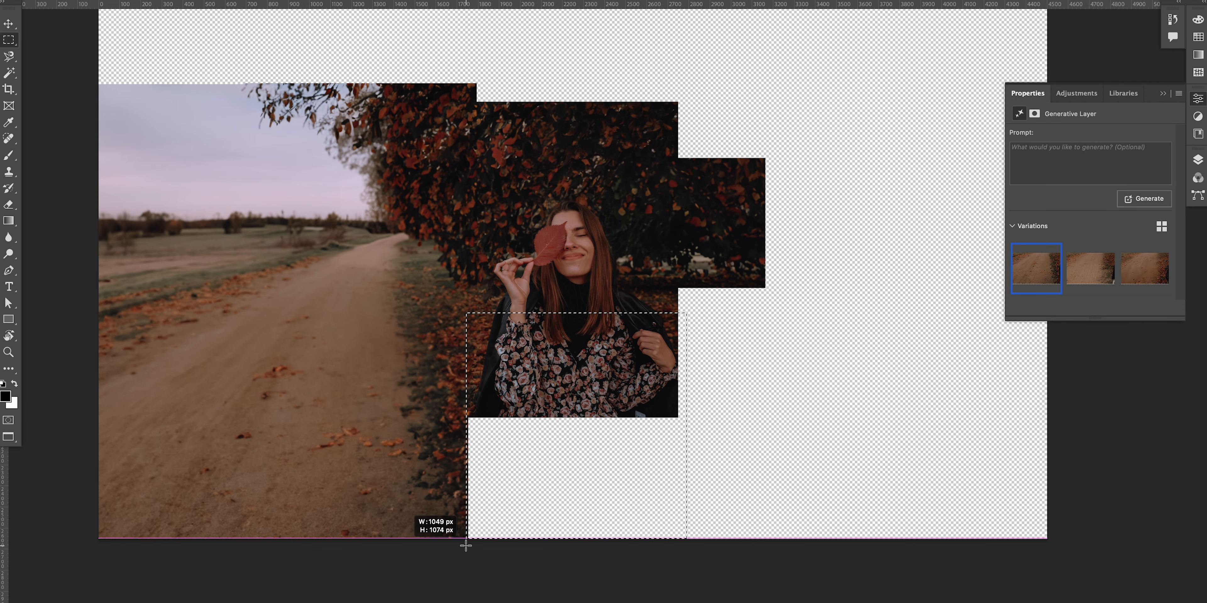
{"action": "left_click_drag", "start_coordinate": [466, 313], "coordinate": [686, 538]}
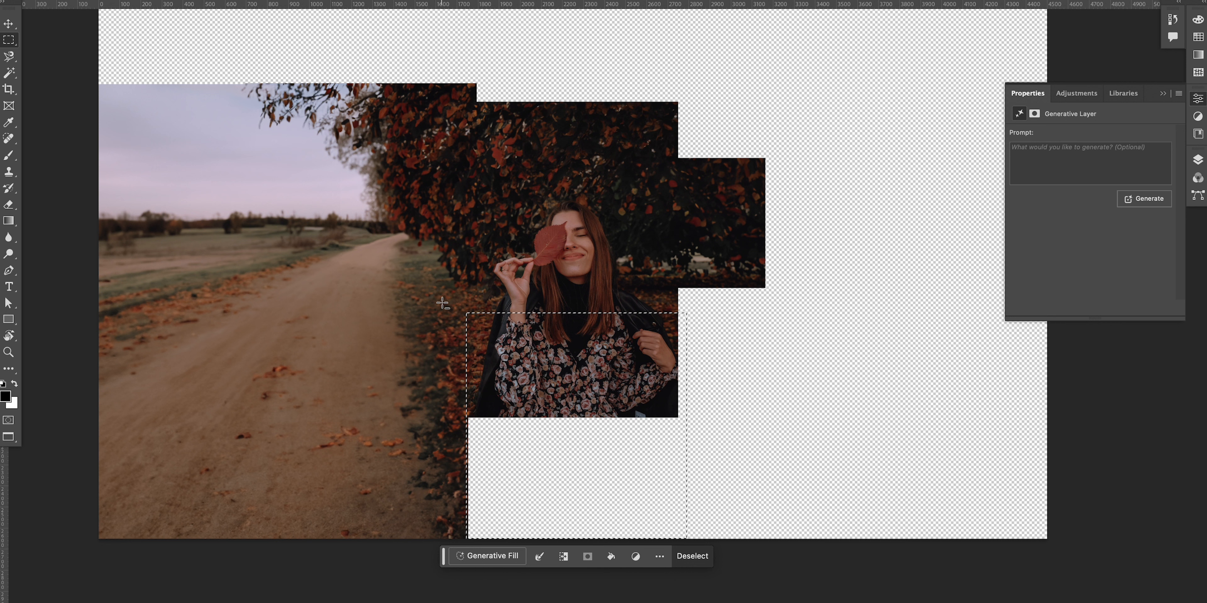
{"action": "left_click_drag", "start_coordinate": [444, 302], "coordinate": [714, 320]}
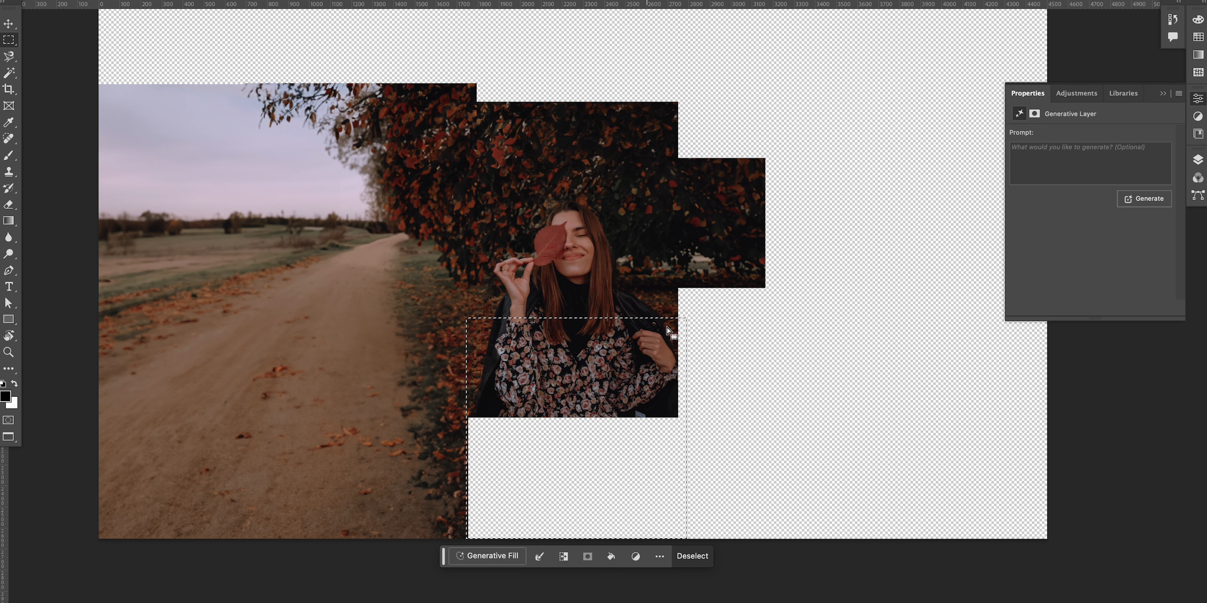
{"action": "left_click", "coordinate": [498, 557]}
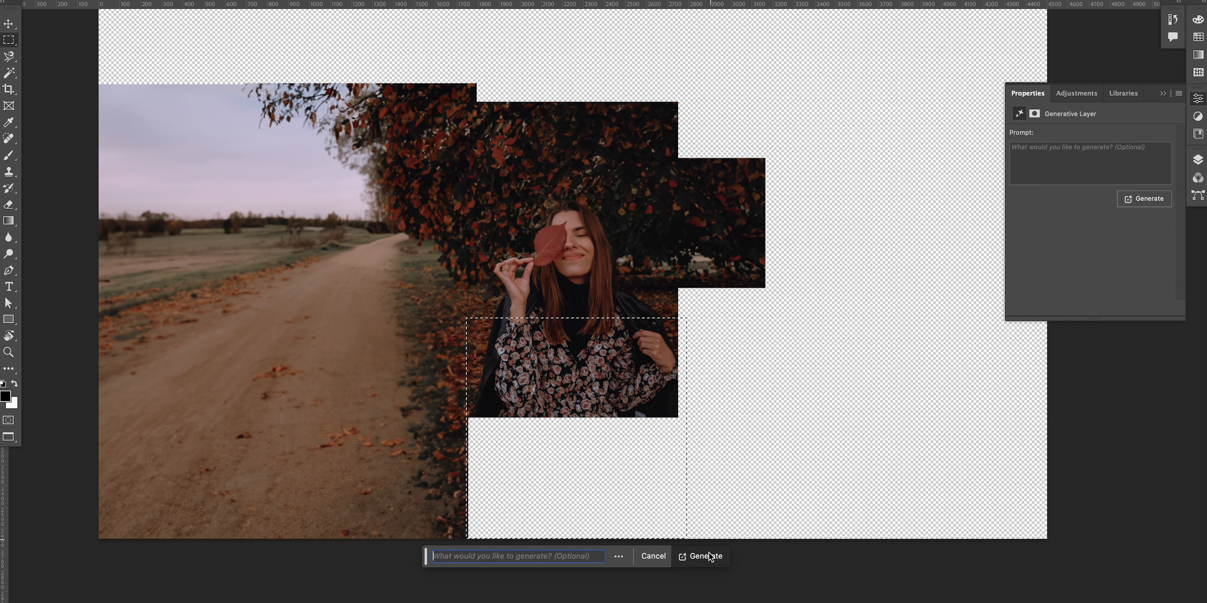
{"action": "key", "text": "Return"}
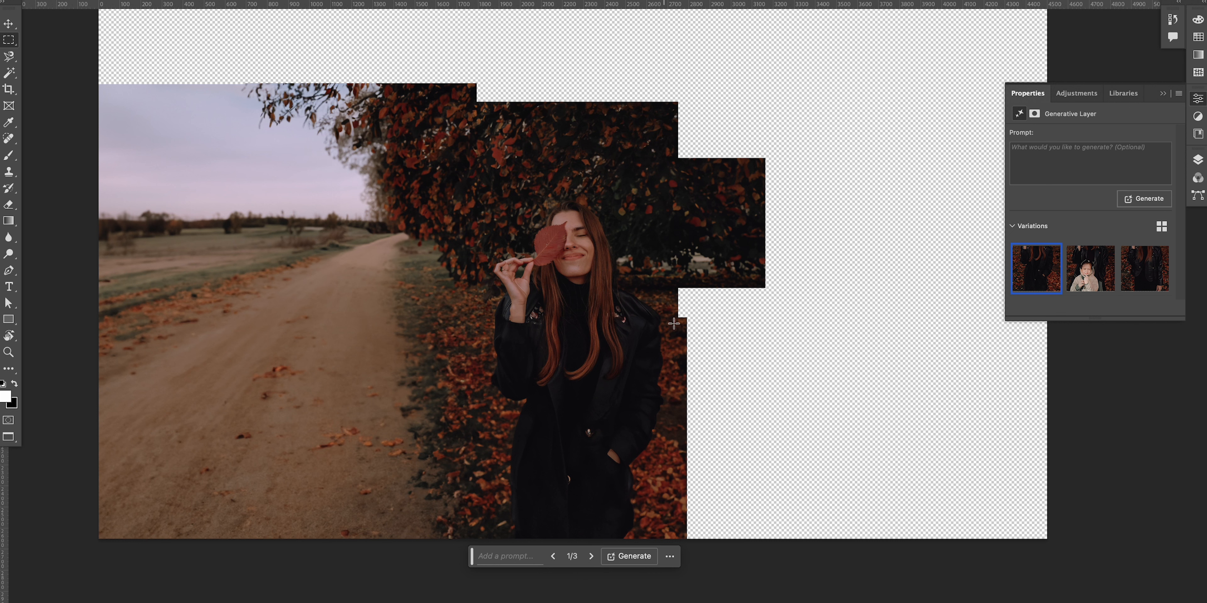
Step: Select the empty area right of the woman down to the canvas bottom and run Generative Fill without a prompt
{"action": "left_click_drag", "start_coordinate": [661, 324], "coordinate": [787, 550]}
{"action": "left_click", "coordinate": [641, 557]}
{"action": "left_click", "coordinate": [839, 558]}
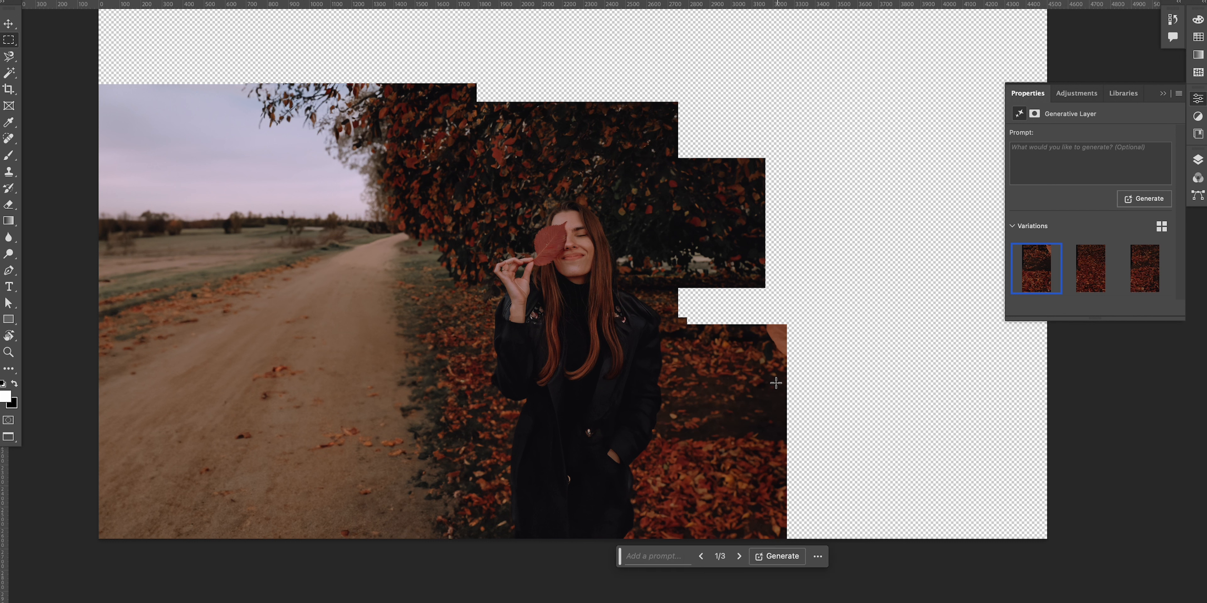
Step: Select the gap right of the woman's shoulders, run Generative Fill without a prompt, undo it and generate again
{"action": "left_click_drag", "start_coordinate": [661, 223], "coordinate": [853, 363]}
{"action": "left_click", "coordinate": [676, 380]}
{"action": "left_click", "coordinate": [870, 380]}
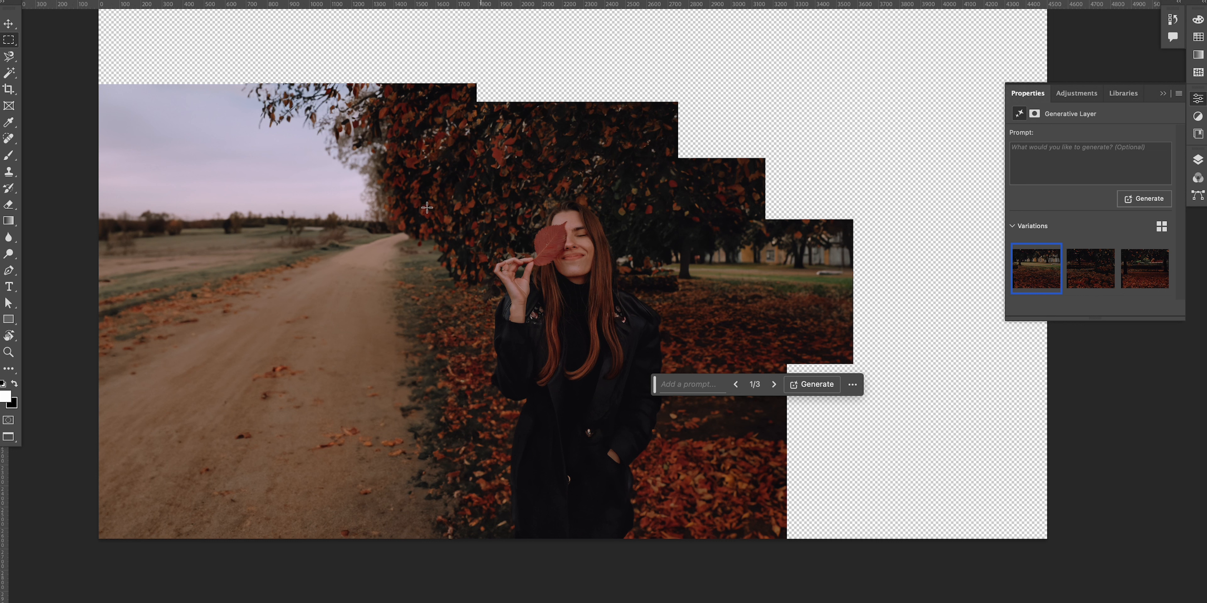
{"action": "key", "text": "ctrl+z"}
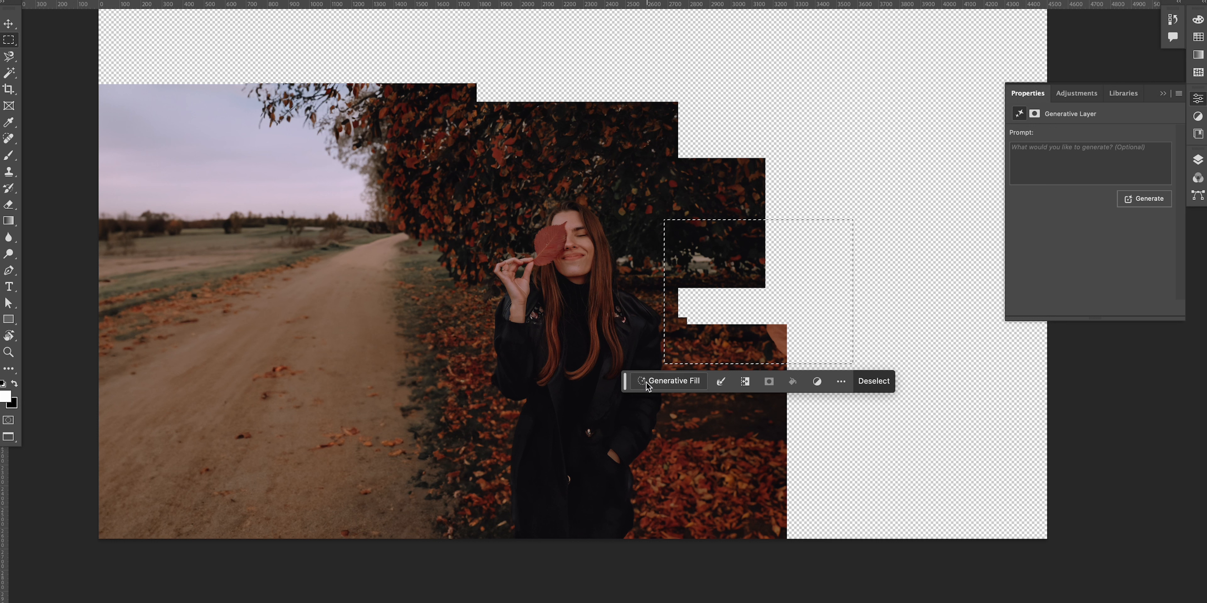
{"action": "left_click", "coordinate": [668, 384]}
{"action": "left_click", "coordinate": [887, 381]}
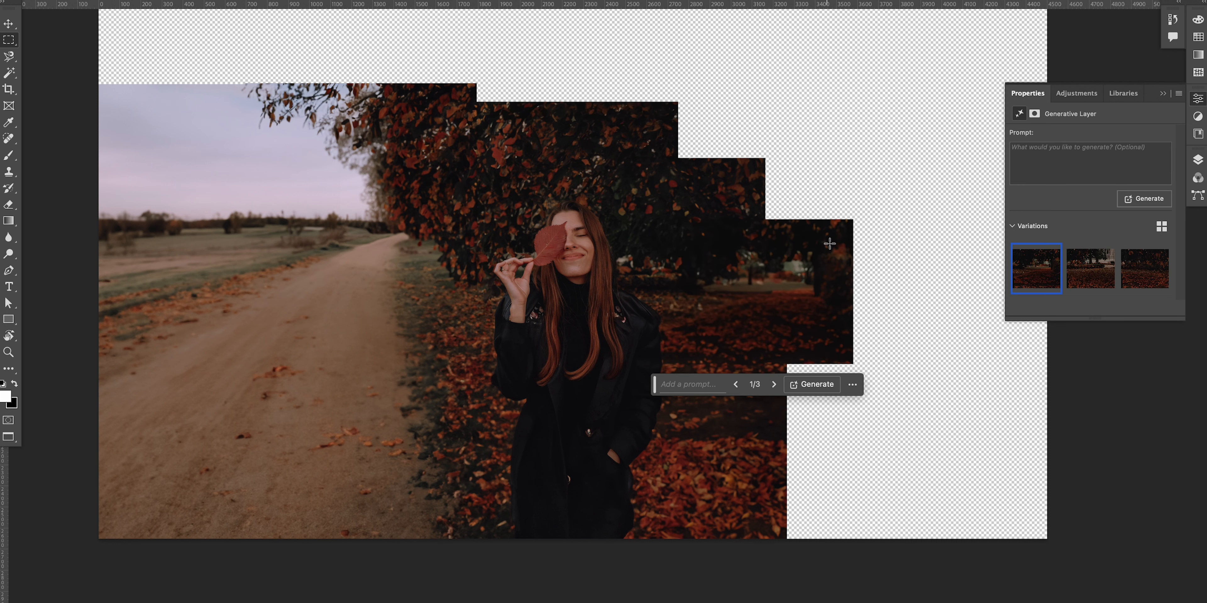
{"action": "left_click", "coordinate": [1197, 161]}
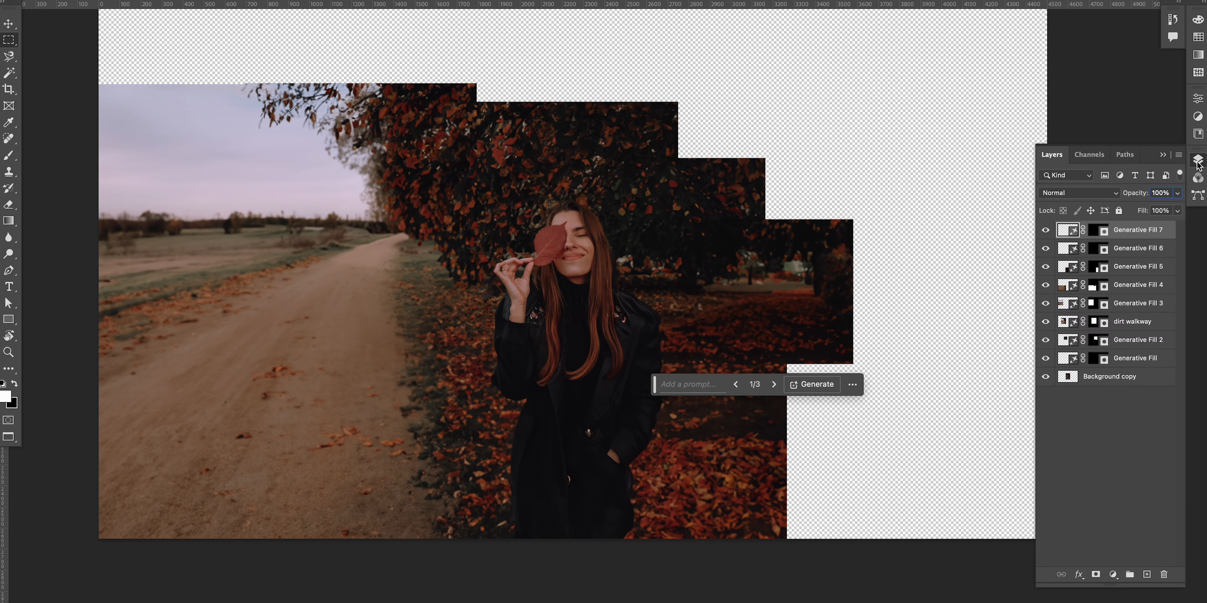
{"action": "left_click", "coordinate": [1093, 234]}
{"action": "key", "text": "b"}
{"action": "key", "text": "x"}
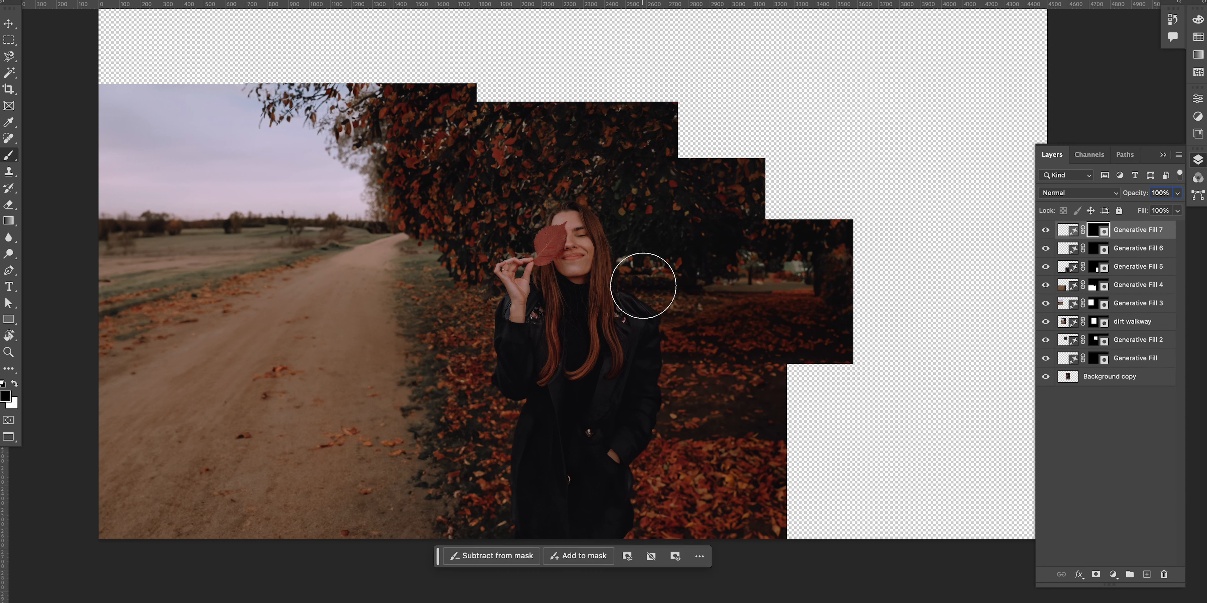
{"action": "key", "text": "bracketleft"}
{"action": "key", "text": "bracketleft"}
{"action": "key", "text": "bracketleft"}
{"action": "key", "text": "bracketleft"}
{"action": "key", "text": "bracketleft"}
{"action": "key", "text": "v"}
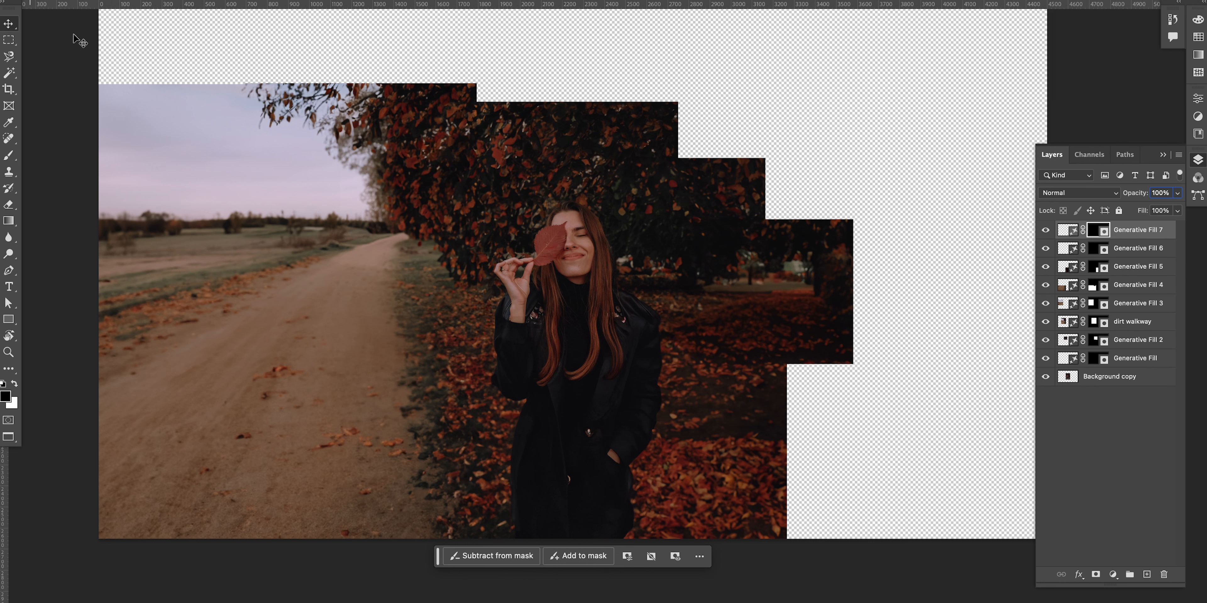
{"action": "key", "text": "m"}
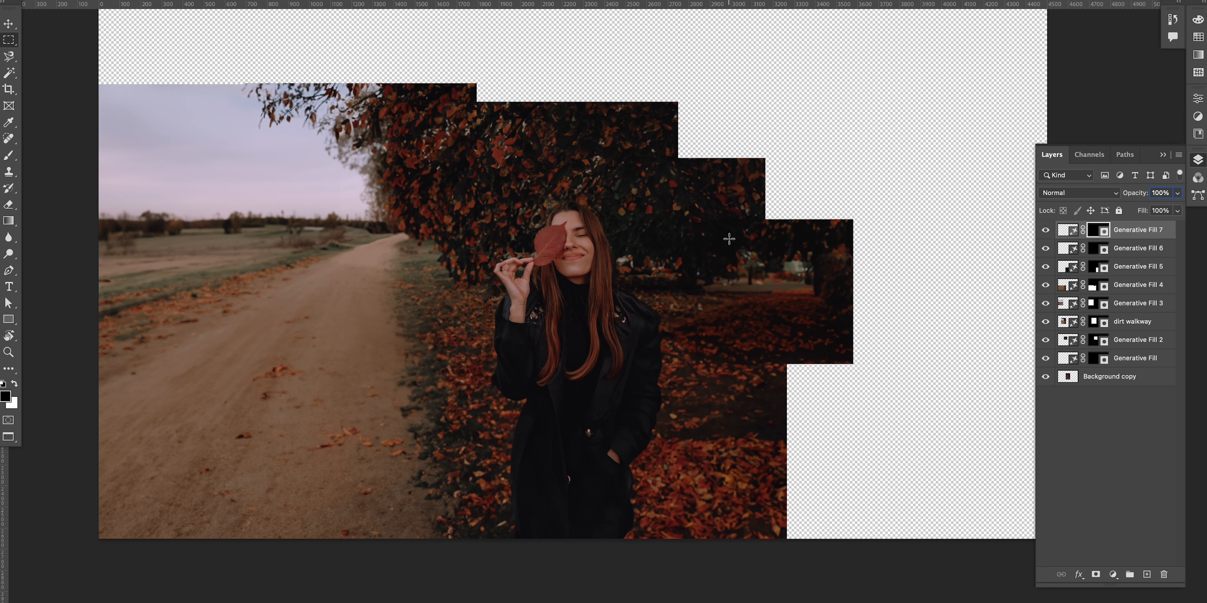
Step: Select the empty area above the right part of the tree canopy and run Generative Fill without a prompt
{"action": "left_click_drag", "start_coordinate": [605, 197], "coordinate": [792, 71]}
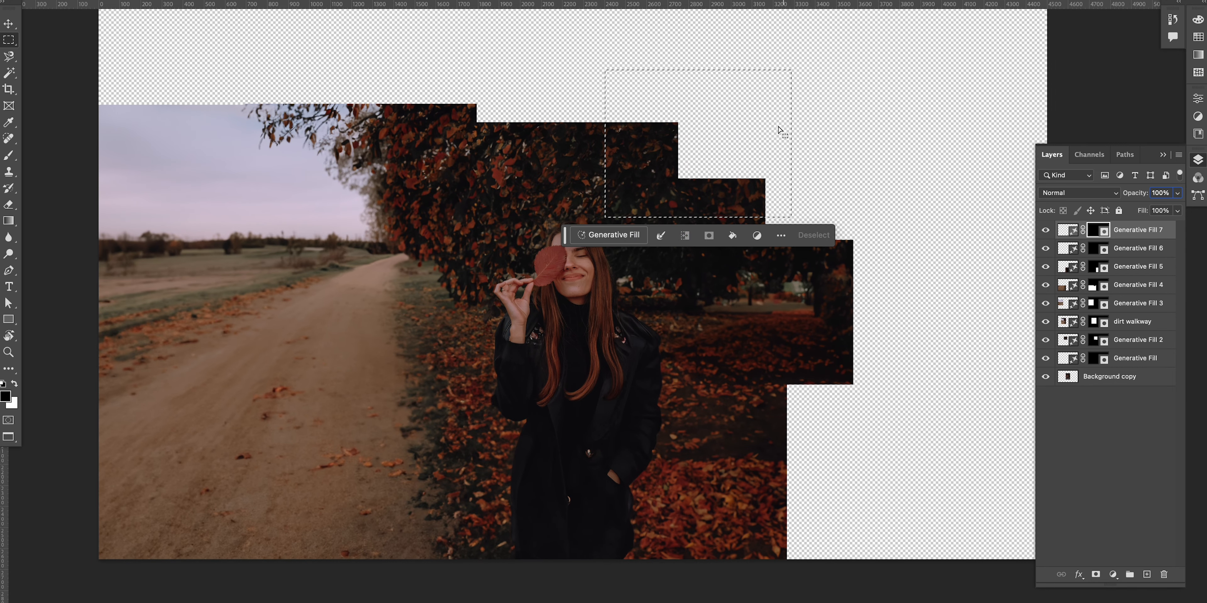
{"action": "left_click", "coordinate": [609, 235]}
{"action": "left_click", "coordinate": [820, 234]}
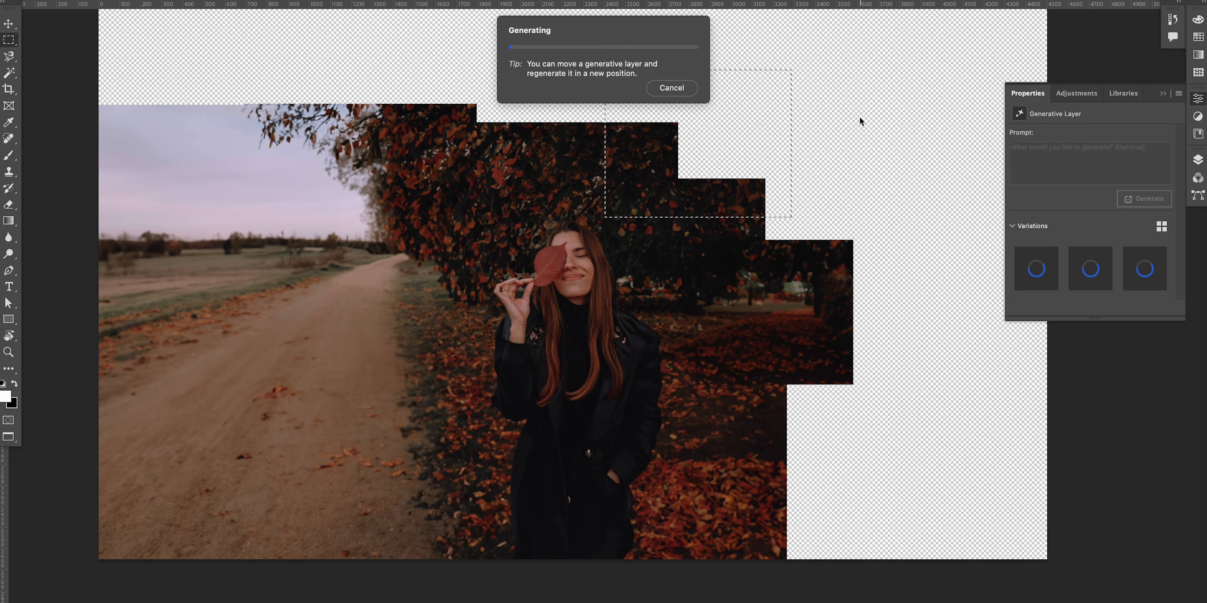
Step: Try a Generative Fill with the prompt "park bench" on the area right of the woman, then undo it and deselect
{"action": "left_click_drag", "start_coordinate": [826, 240], "coordinate": [1082, 408]}
{"action": "left_click_drag", "start_coordinate": [1019, 384], "coordinate": [1016, 384]}
{"action": "mouse_move", "coordinate": [759, 244]}
{"action": "left_mouse_down"}
{"action": "mouse_move", "coordinate": [1048, 384]}
{"action": "mouse_move", "coordinate": [1013, 388]}
{"action": "left_mouse_up"}
{"action": "left_click_drag", "start_coordinate": [918, 314], "coordinate": [794, 304]}
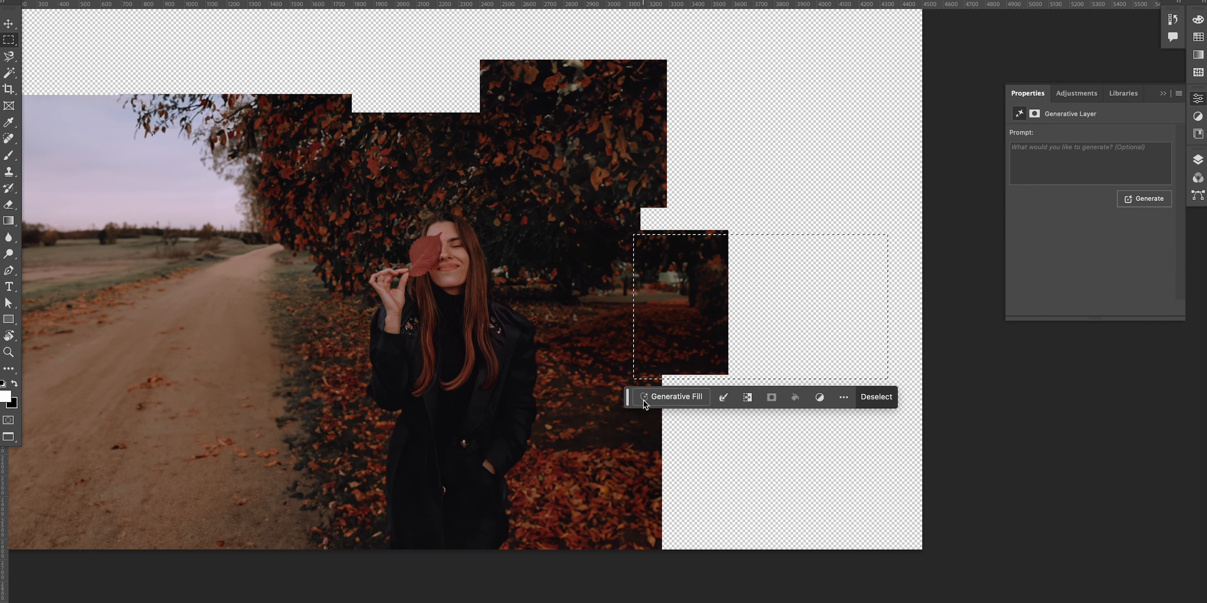
{"action": "left_click", "coordinate": [670, 397]}
{"action": "type", "text": "park bench"}
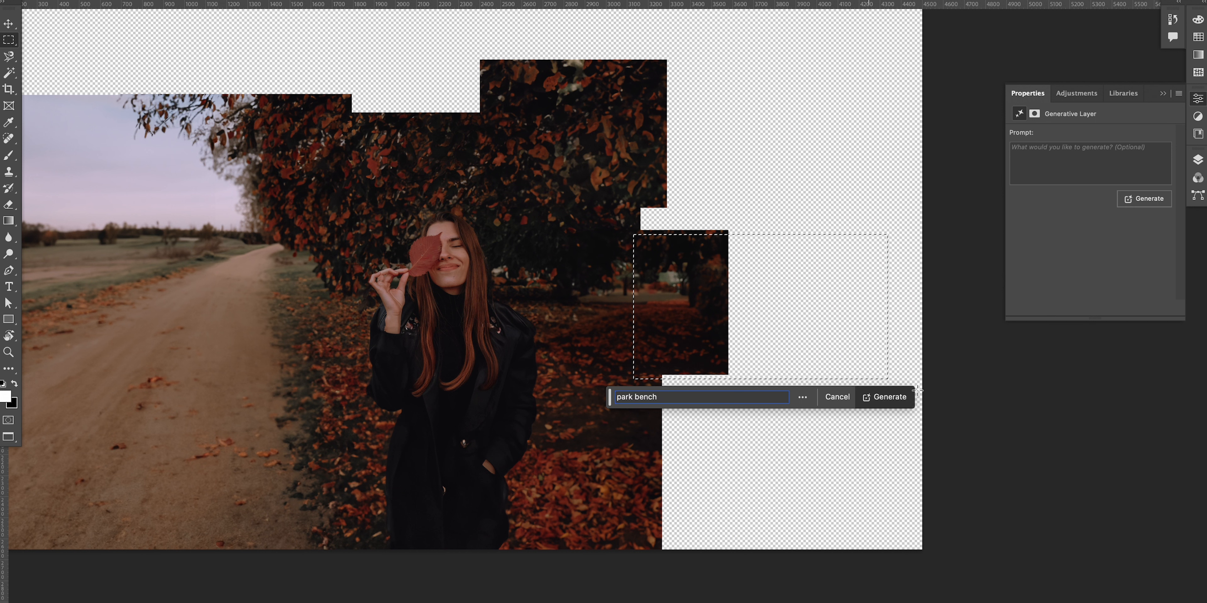
{"action": "left_click", "coordinate": [886, 397]}
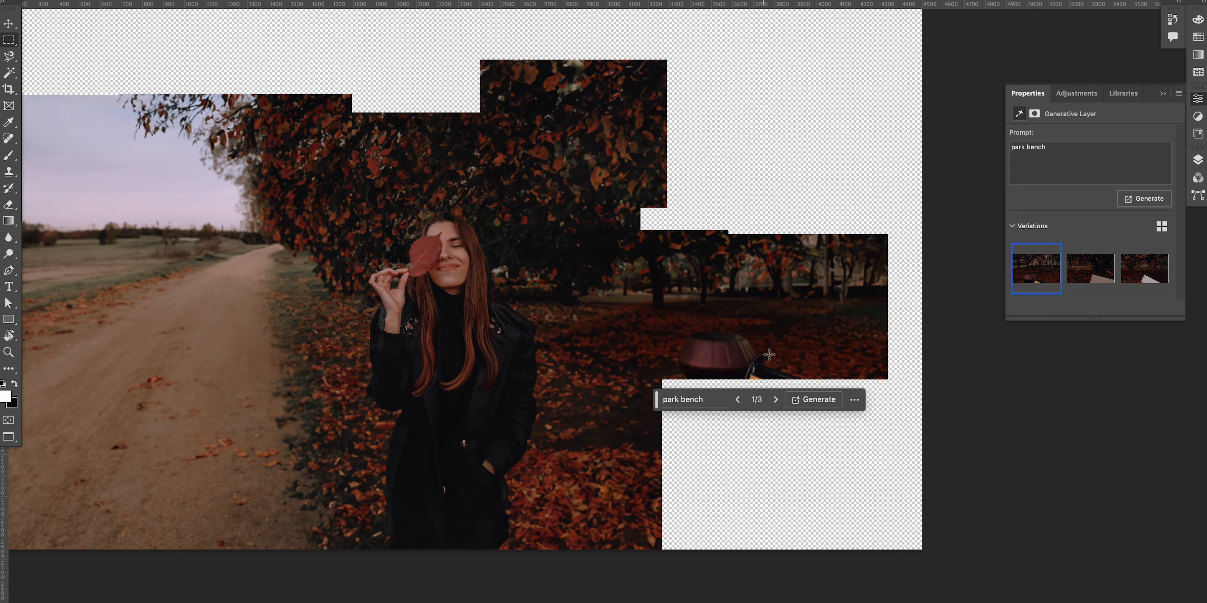
{"action": "key", "text": "super+z"}
{"action": "key", "text": "super+d"}
Step: Select the empty area right of the woman's lower body and run Generative Fill without a prompt
{"action": "left_click_drag", "start_coordinate": [621, 354], "coordinate": [796, 480]}
{"action": "key", "text": "super+d"}
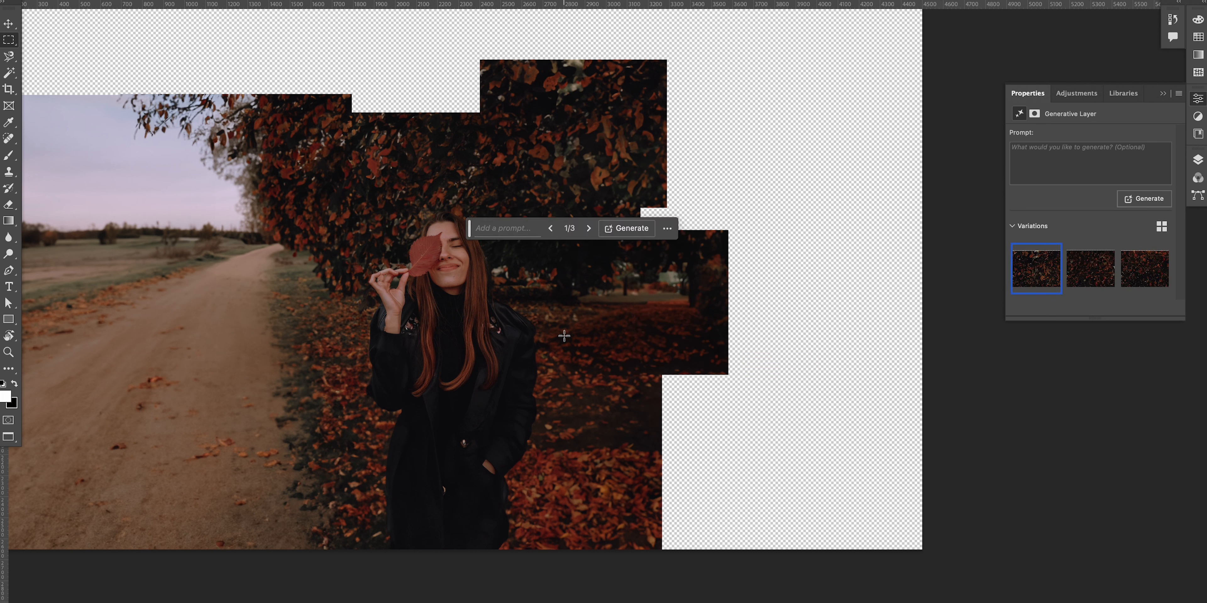
{"action": "left_click_drag", "start_coordinate": [579, 336], "coordinate": [844, 492]}
{"action": "left_click", "coordinate": [644, 509]}
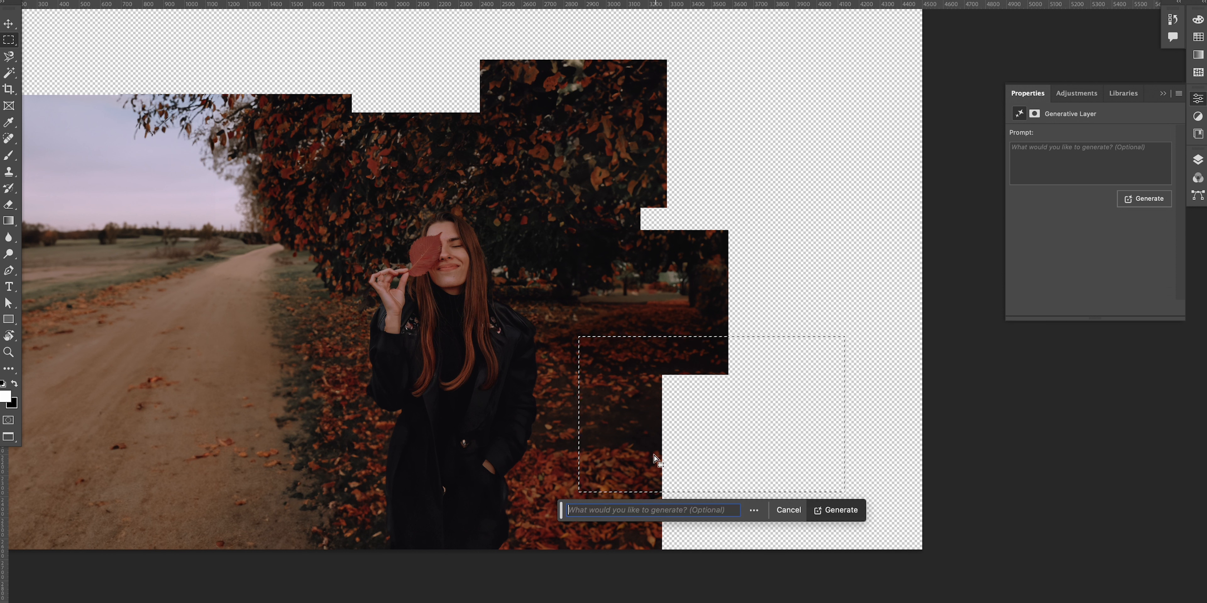
{"action": "left_click", "coordinate": [846, 510]}
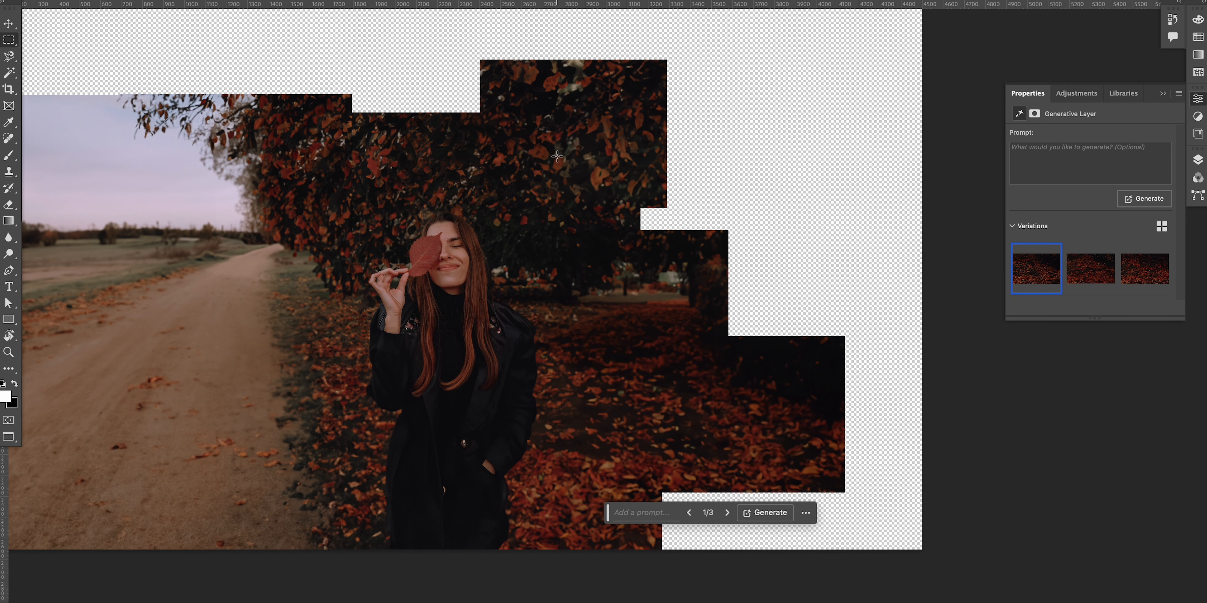
Step: Try Generative Fill on the area right of the canopy, undoing both the result and the selection
{"action": "left_click_drag", "start_coordinate": [557, 156], "coordinate": [857, 341]}
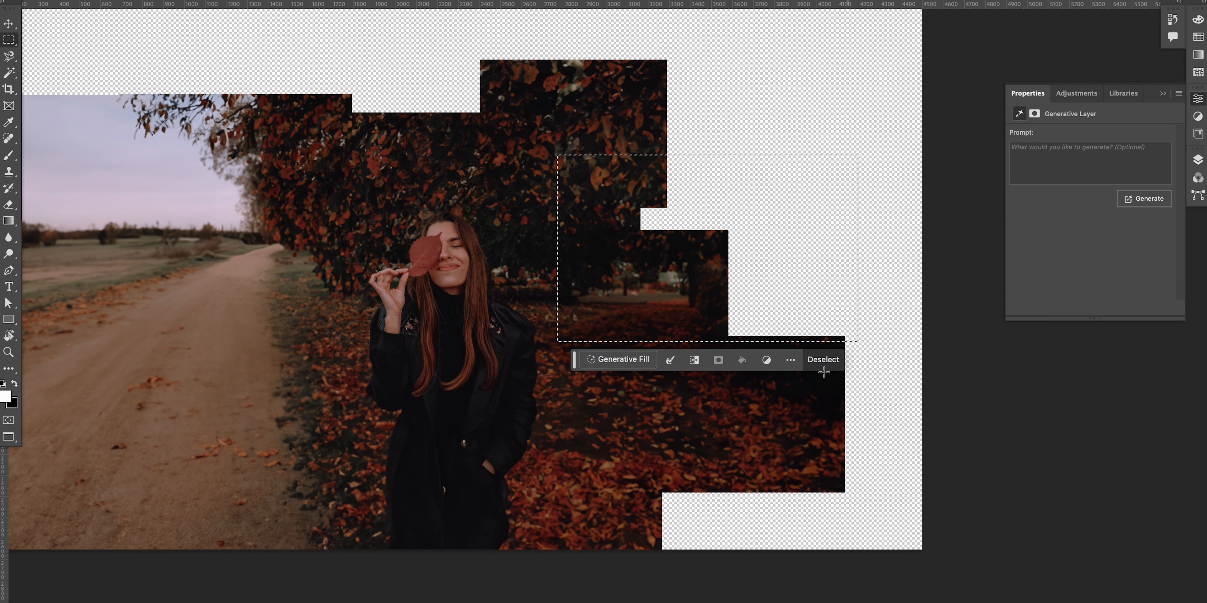
{"action": "left_click", "coordinate": [622, 360]}
{"action": "left_click", "coordinate": [825, 360]}
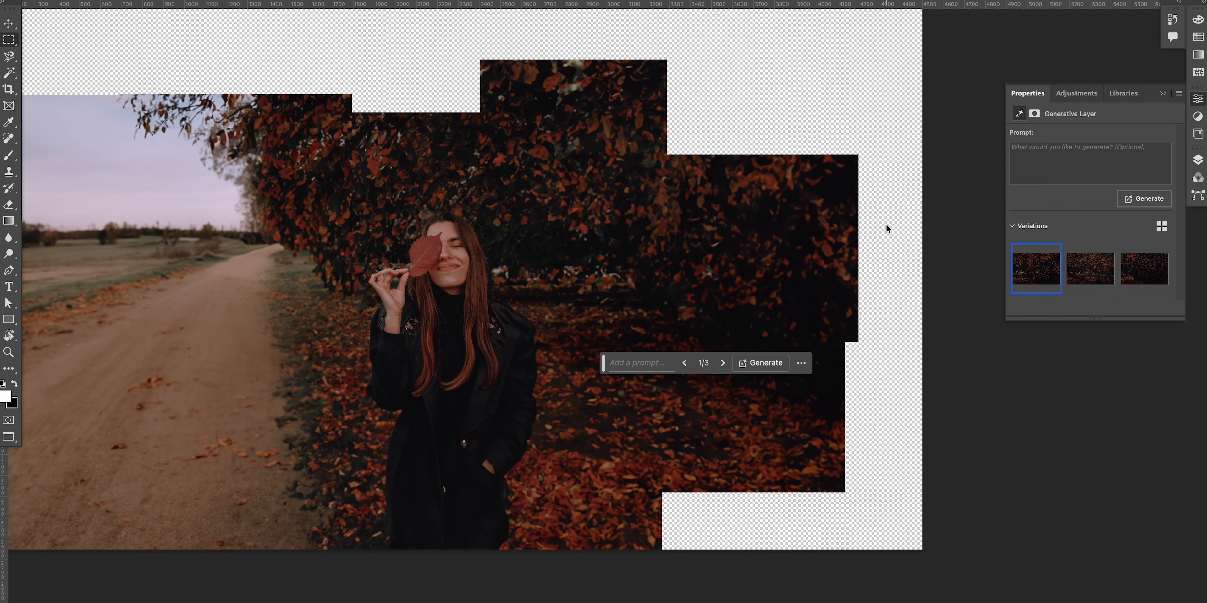
{"action": "key", "text": "super+z"}
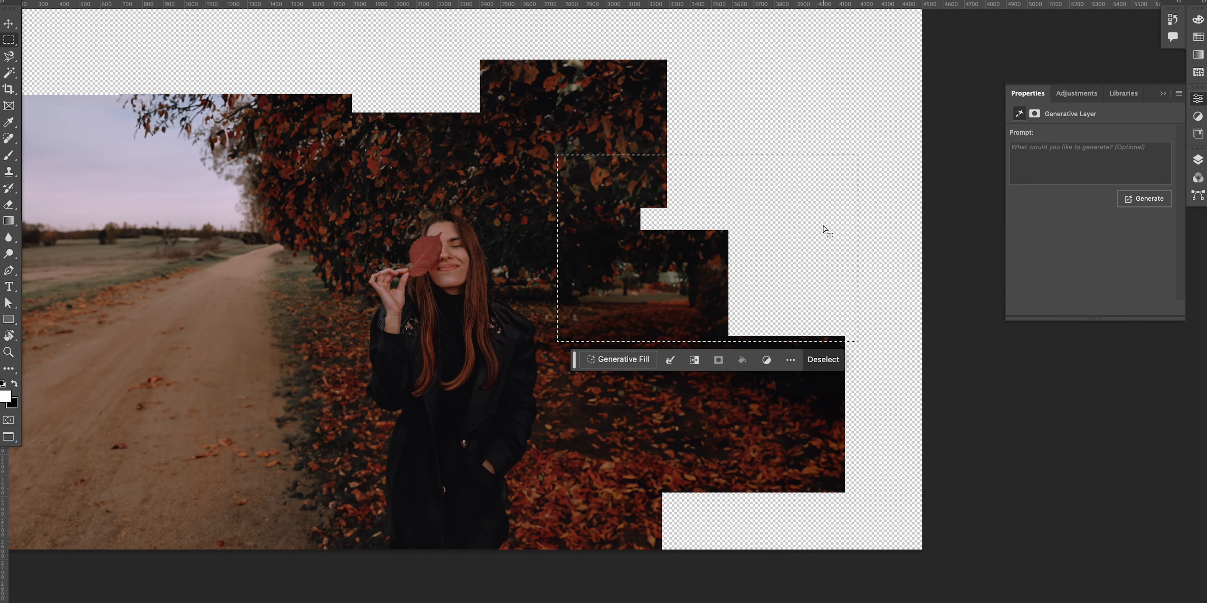
{"action": "key", "text": "super+z"}
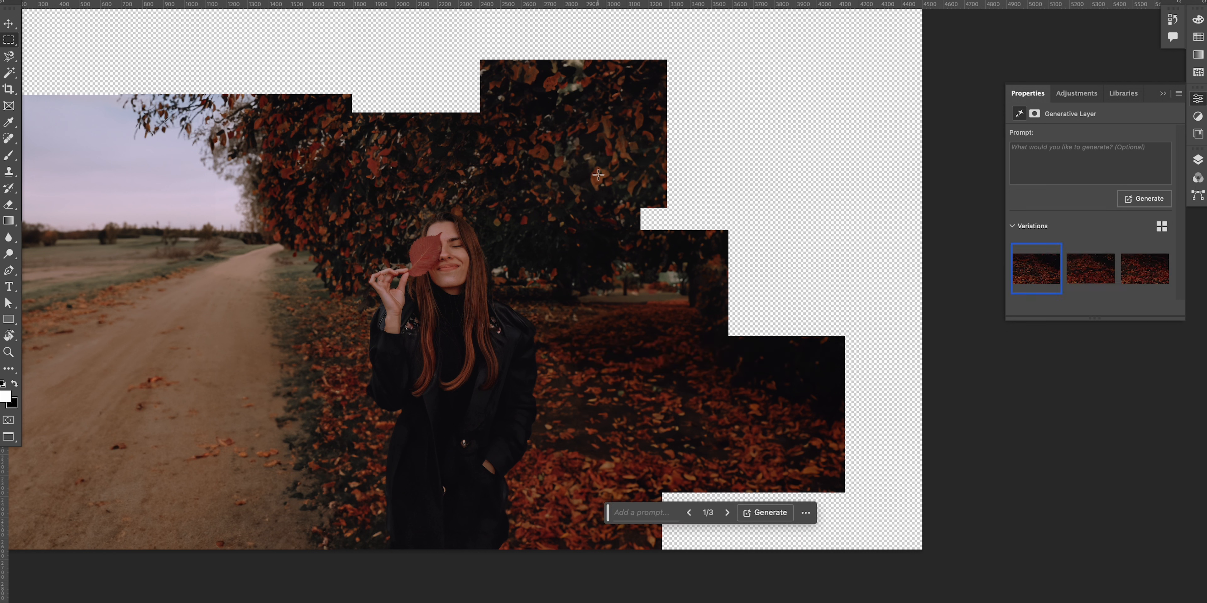
Step: Select the gap right of the woman at head height and run Generative Fill without a prompt
{"action": "left_click_drag", "start_coordinate": [606, 170], "coordinate": [789, 340]}
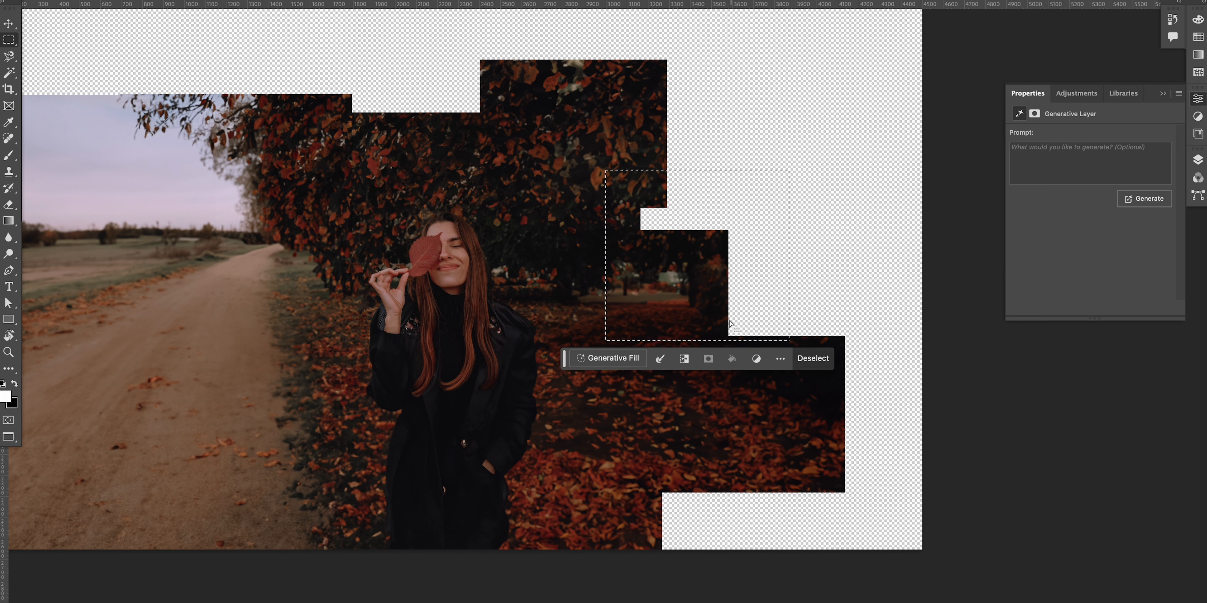
{"action": "left_click", "coordinate": [612, 359]}
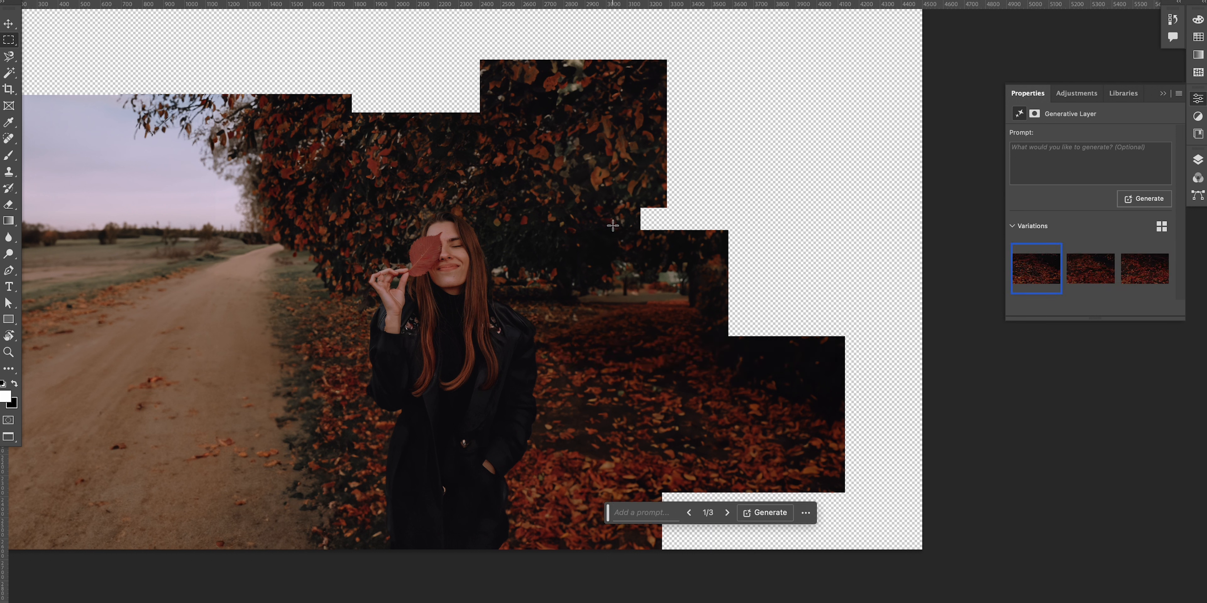
{"action": "left_click_drag", "start_coordinate": [613, 225], "coordinate": [853, 342]}
{"action": "left_click", "coordinate": [644, 360]}
{"action": "left_click", "coordinate": [859, 360]}
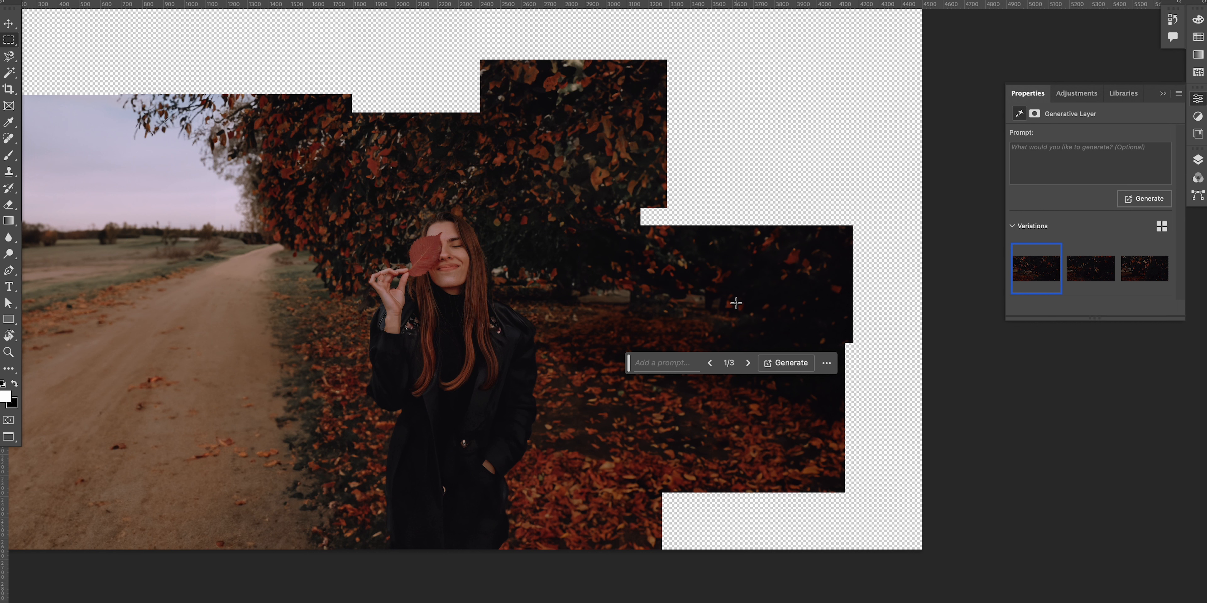
Step: Select the empty bottom-right corner of the canvas and run Generative Fill without a prompt
{"action": "left_click_drag", "start_coordinate": [644, 436], "coordinate": [927, 568]}
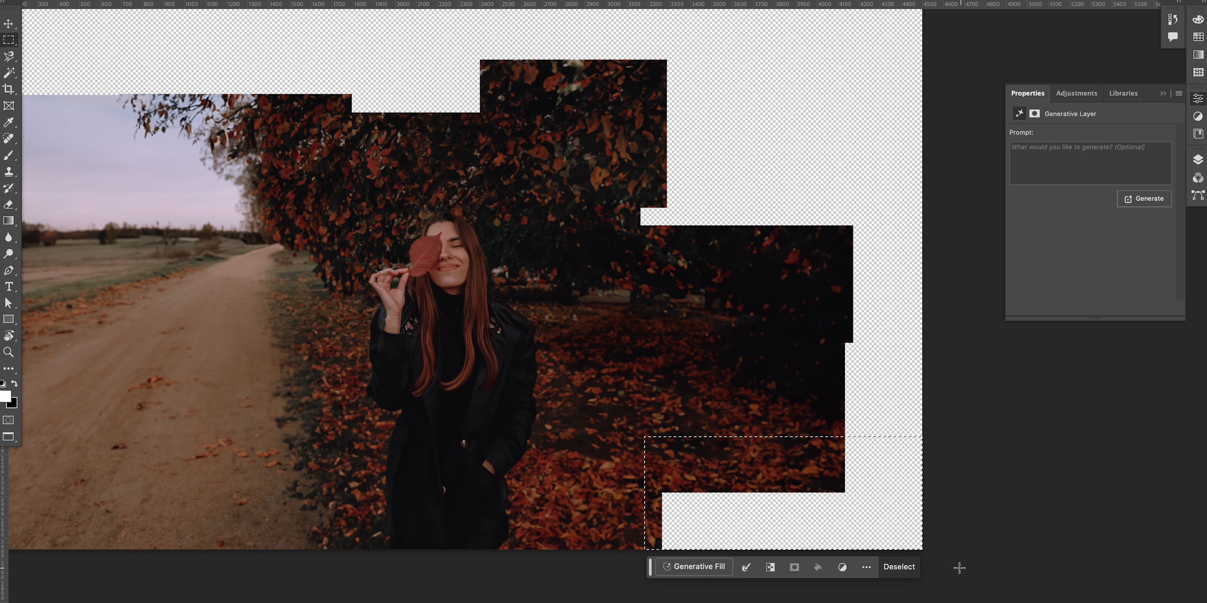
{"action": "left_click", "coordinate": [908, 567]}
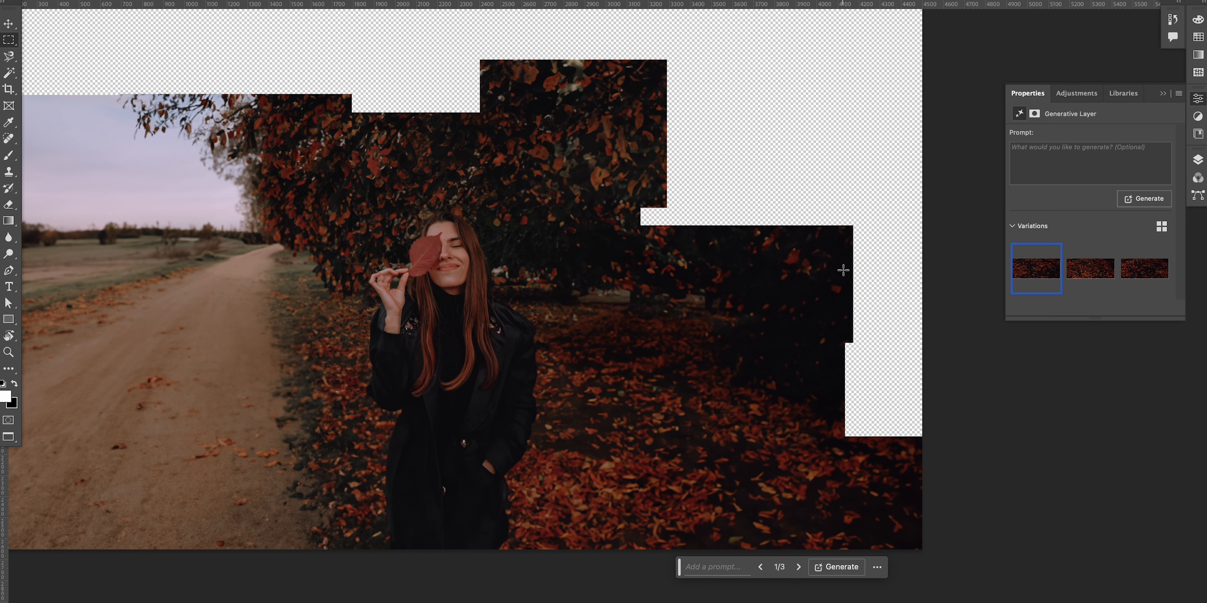
Step: Try Generative Fill twice on the area above the right part of the canopy, undoing each result and deselecting
{"action": "left_click_drag", "start_coordinate": [621, 299], "coordinate": [827, 117]}
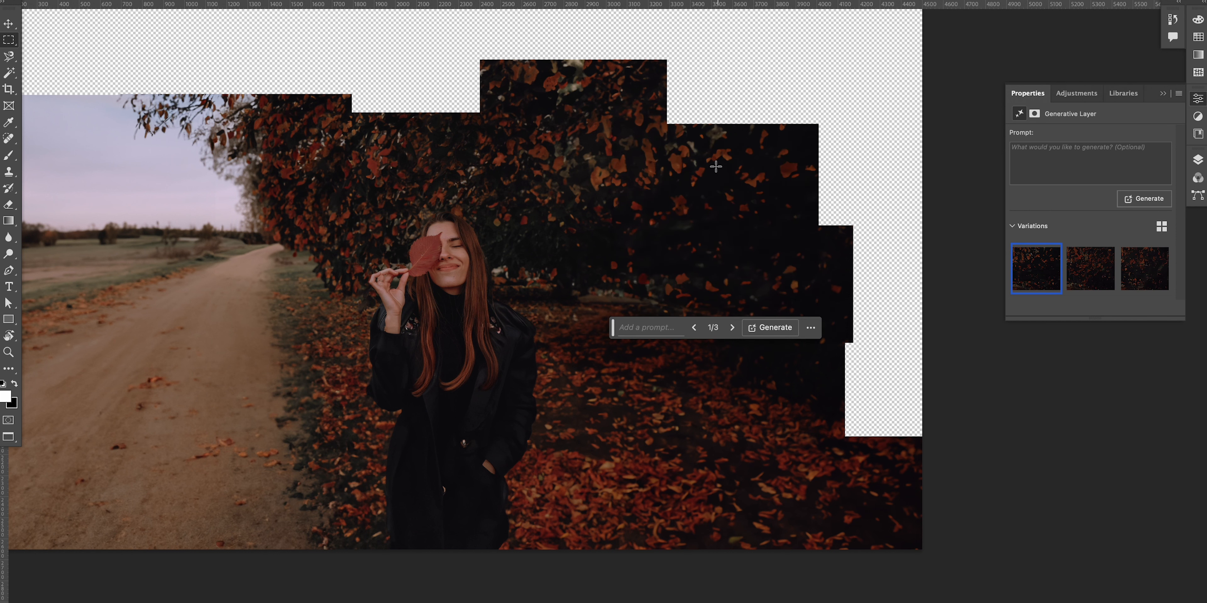
{"action": "key", "text": "super+z"}
{"action": "left_click", "coordinate": [548, 161]}
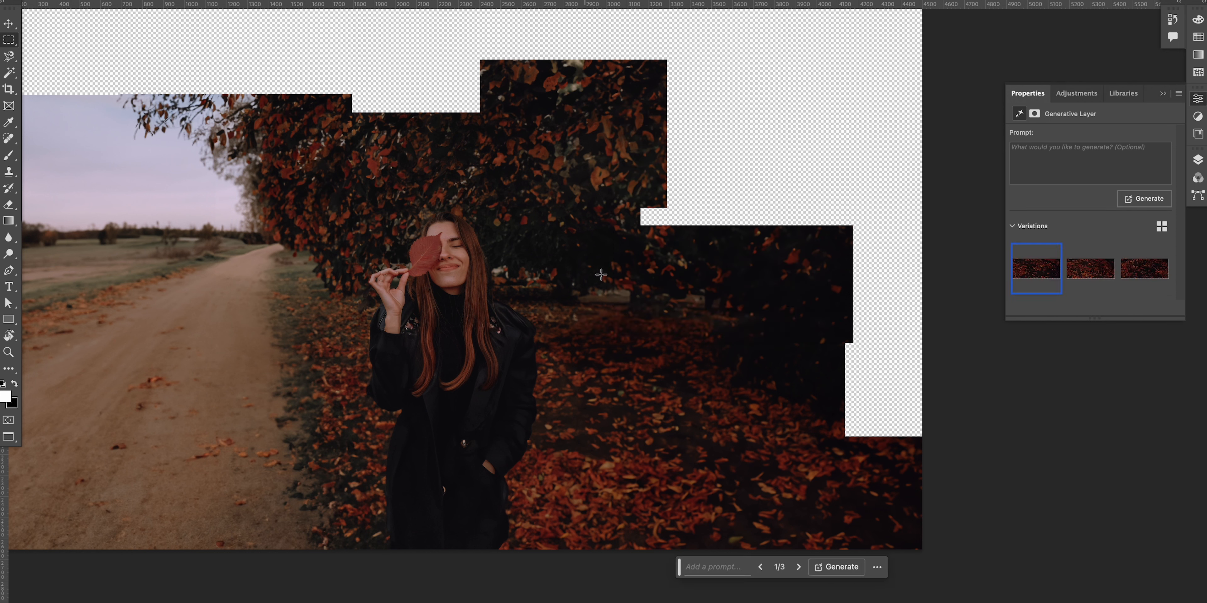
{"action": "left_click_drag", "start_coordinate": [588, 355], "coordinate": [796, 85]}
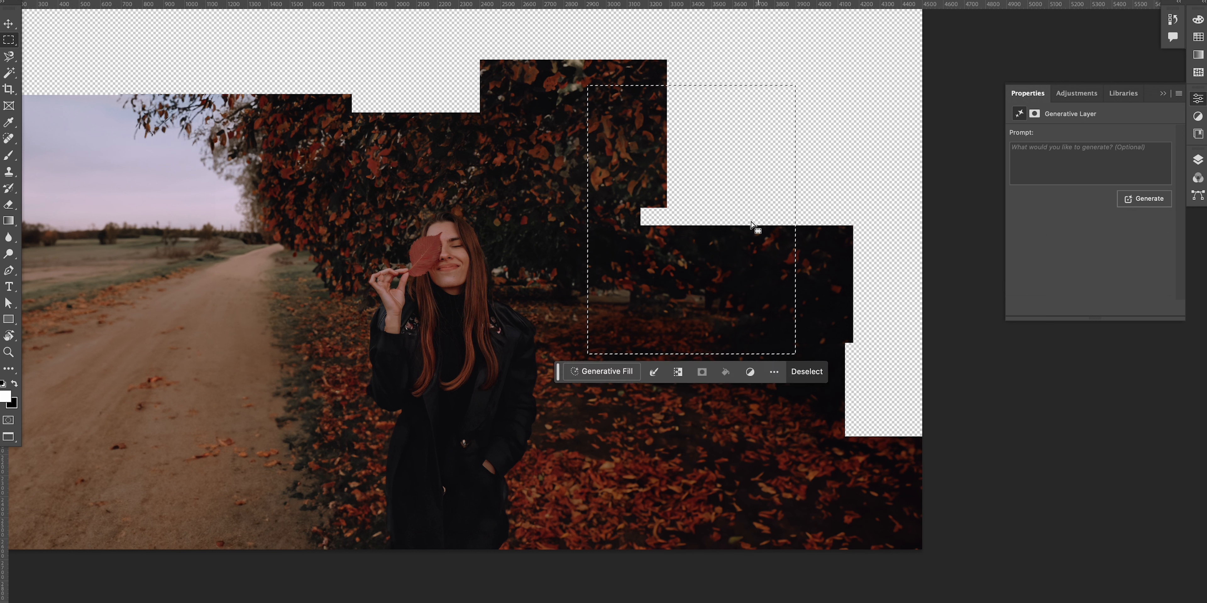
{"action": "left_click", "coordinate": [603, 373]}
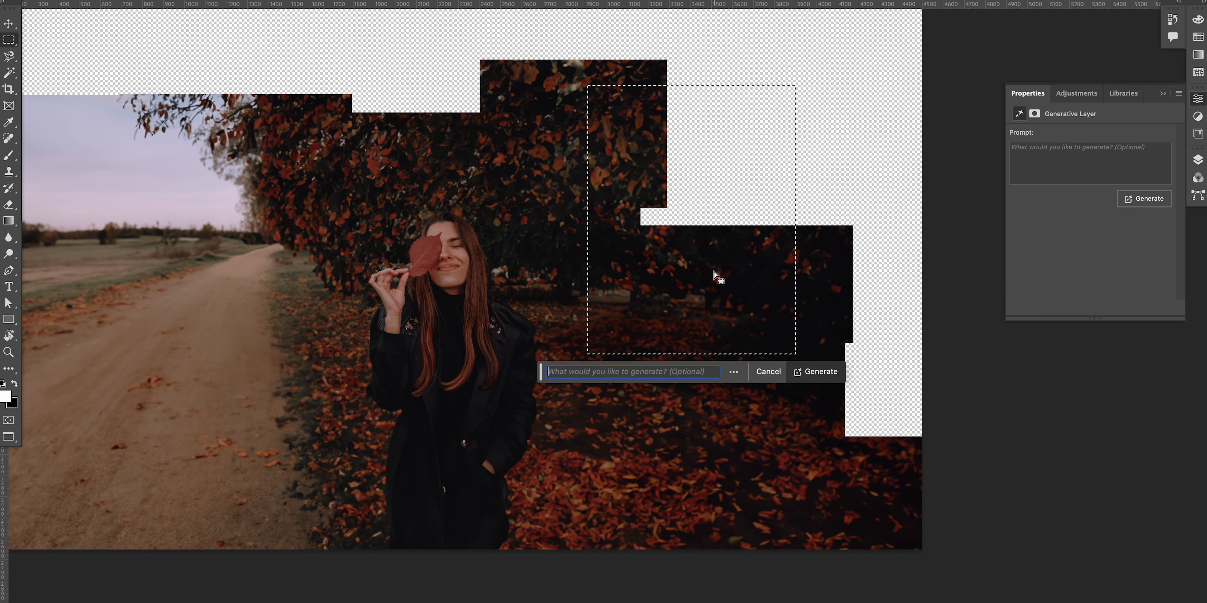
{"action": "left_click", "coordinate": [825, 375]}
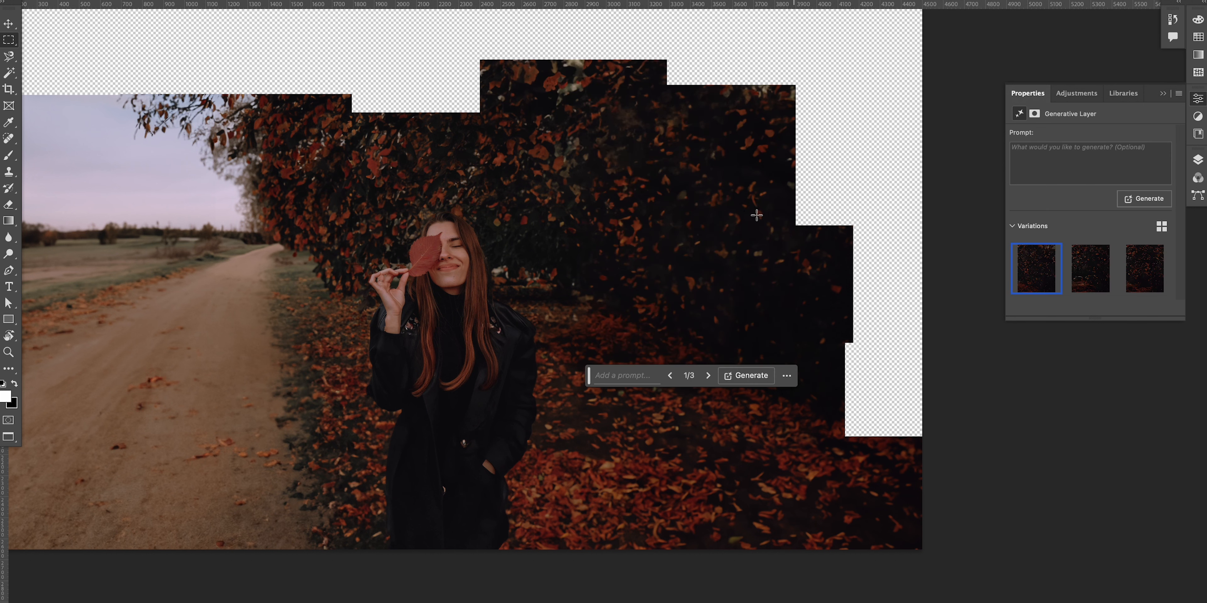
{"action": "left_click_drag", "start_coordinate": [704, 179], "coordinate": [717, 269]}
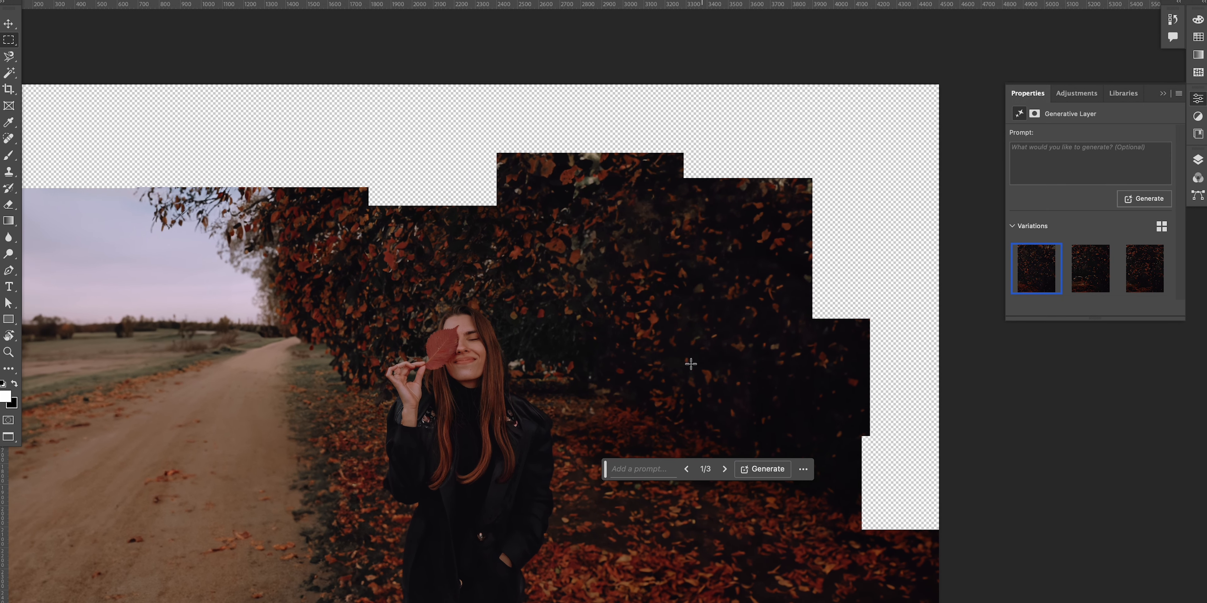
{"action": "key", "text": "ctrl+z"}
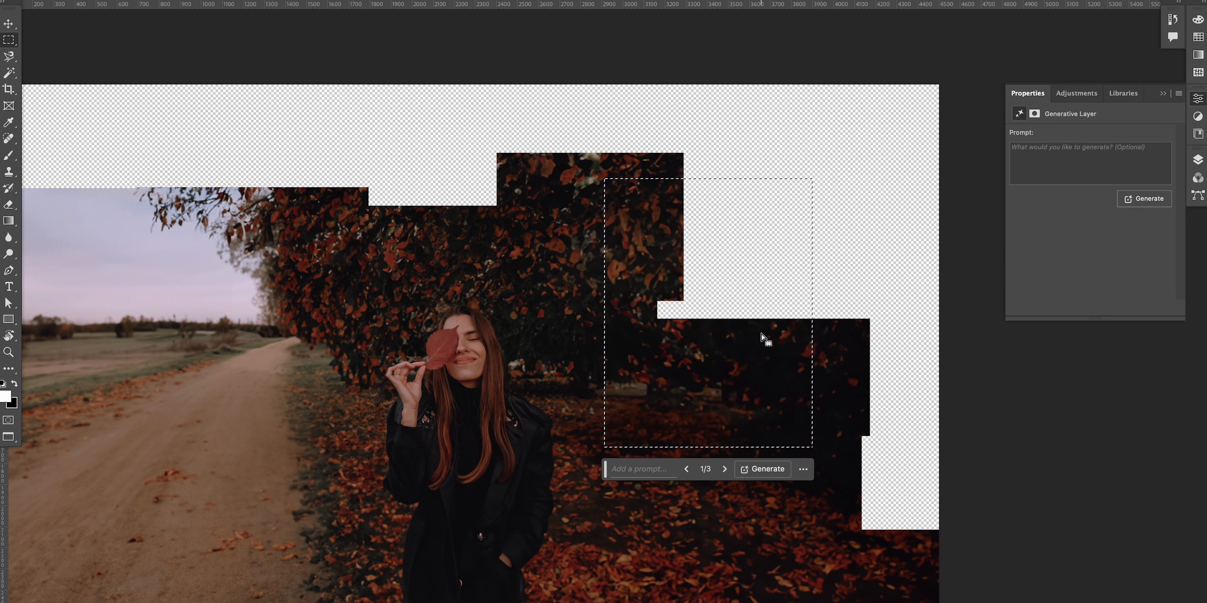
{"action": "key", "text": "ctrl+d"}
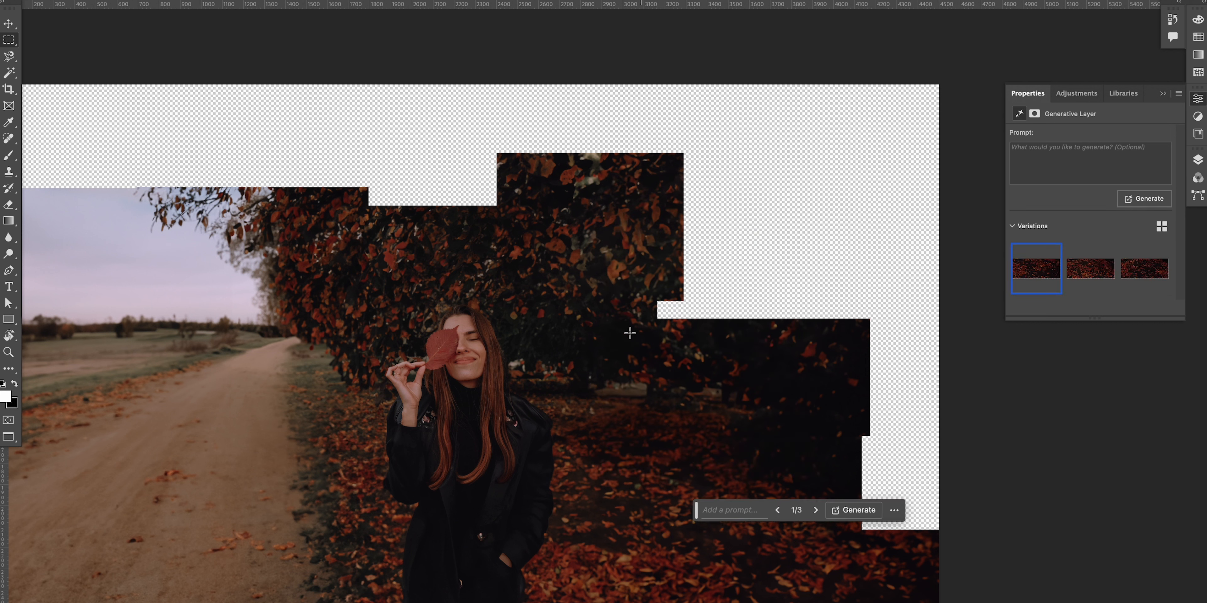
Step: Fill the gaps beside and above the upper right canopy with prompt-less Generative Fill
{"action": "left_click_drag", "start_coordinate": [624, 160], "coordinate": [756, 330]}
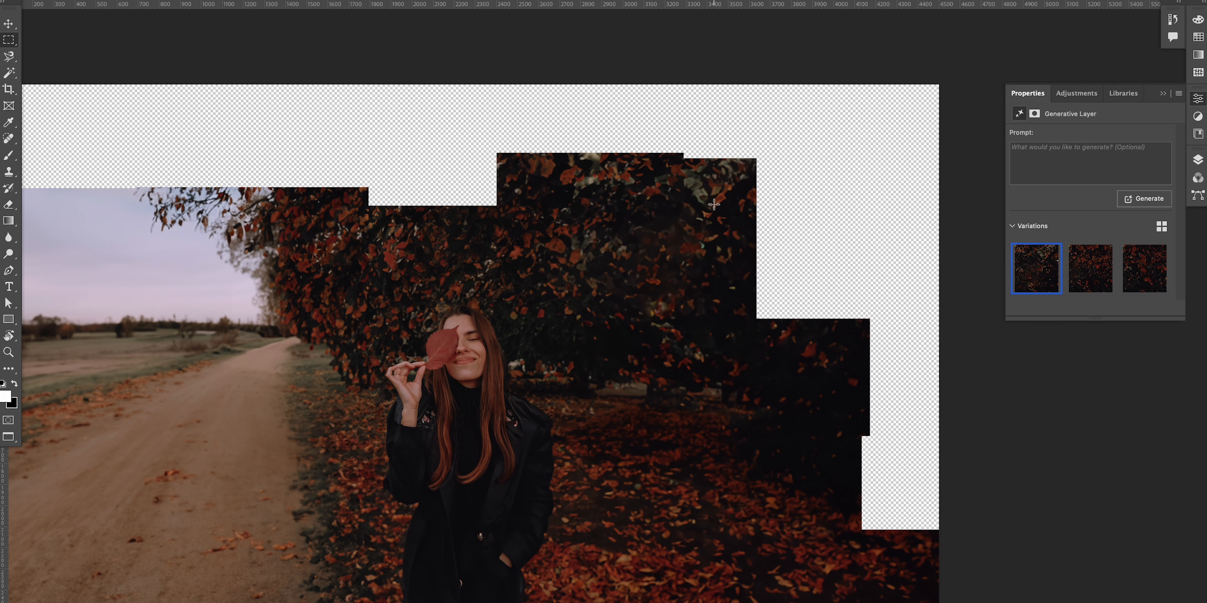
{"action": "left_click_drag", "start_coordinate": [571, 228], "coordinate": [854, 85]}
{"action": "left_click", "coordinate": [623, 246]}
{"action": "left_click", "coordinate": [836, 247]}
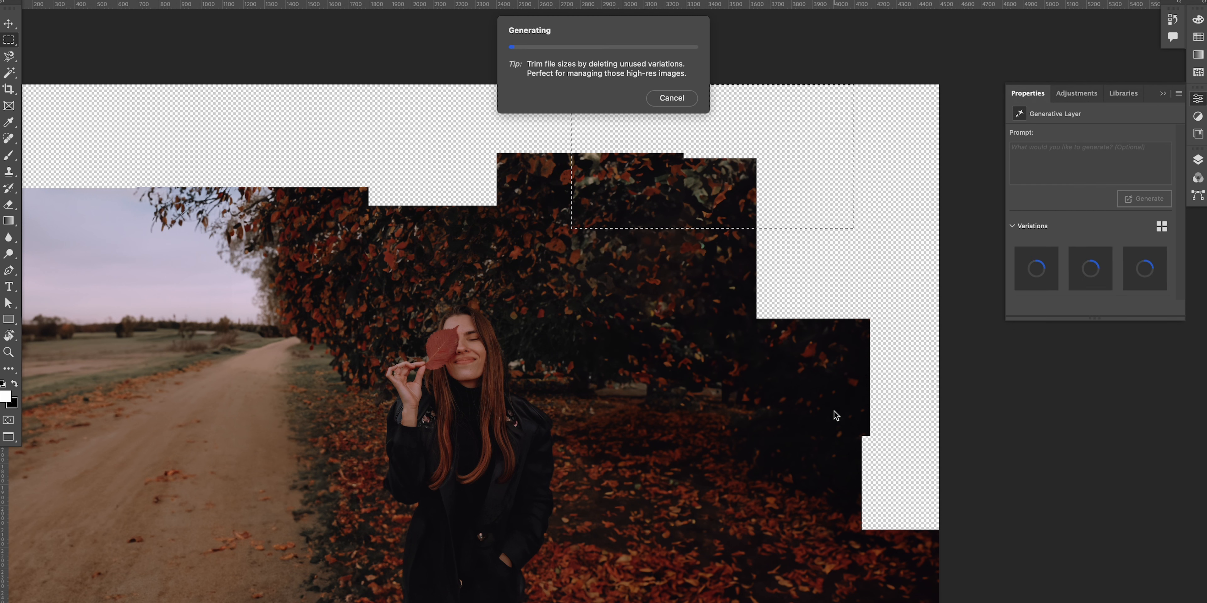
Step: Select the remaining empty area at the right edge beside the canopy and run Generative Fill without a prompt
{"action": "left_click_drag", "start_coordinate": [627, 402], "coordinate": [910, 300]}
{"action": "left_click", "coordinate": [693, 455]}
{"action": "left_click_drag", "start_coordinate": [638, 210], "coordinate": [941, 333]}
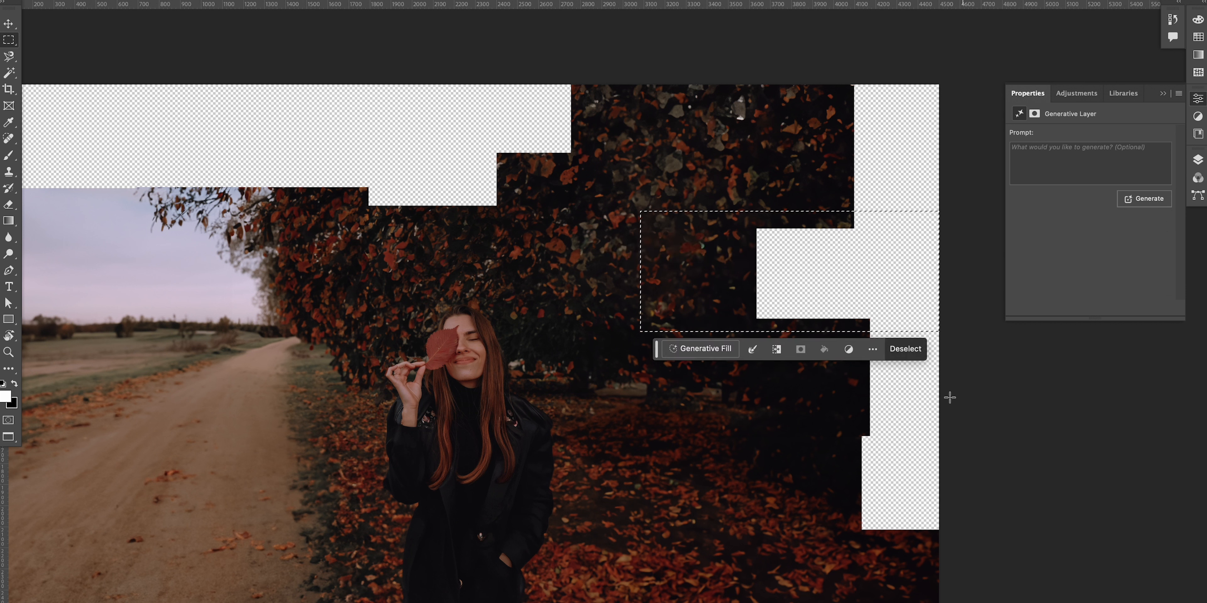
{"action": "left_click", "coordinate": [703, 348]}
{"action": "left_click", "coordinate": [918, 348]}
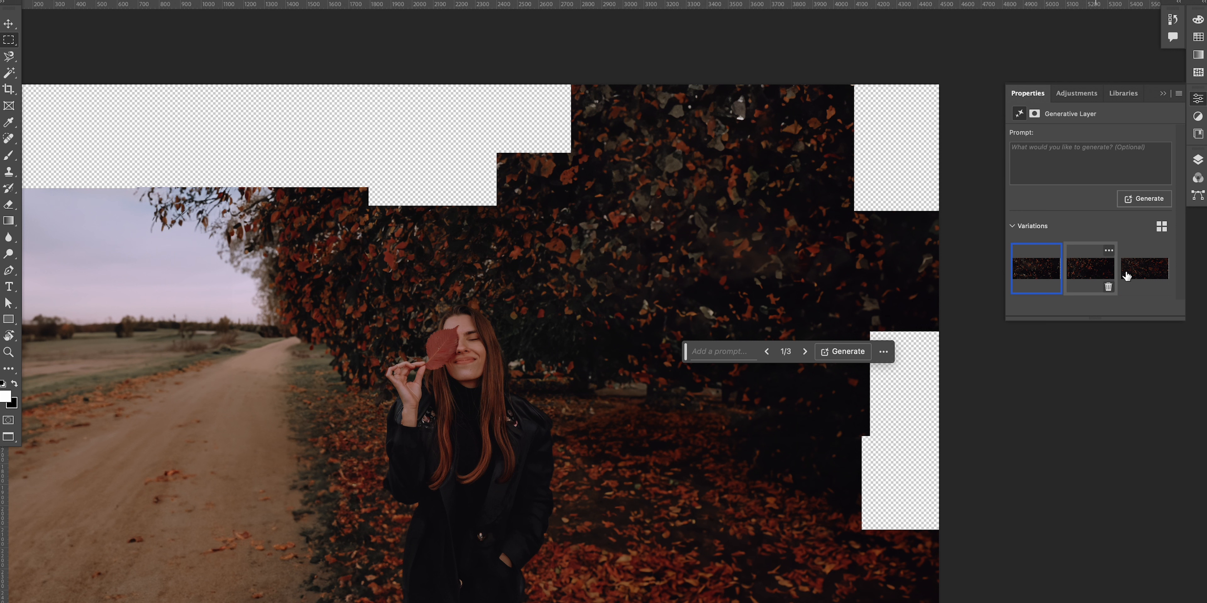
Step: Select the empty bottom-right corner of the canvas and fill it with prompt-less Generative Fill
{"action": "left_click_drag", "start_coordinate": [1107, 319], "coordinate": [1101, 365]}
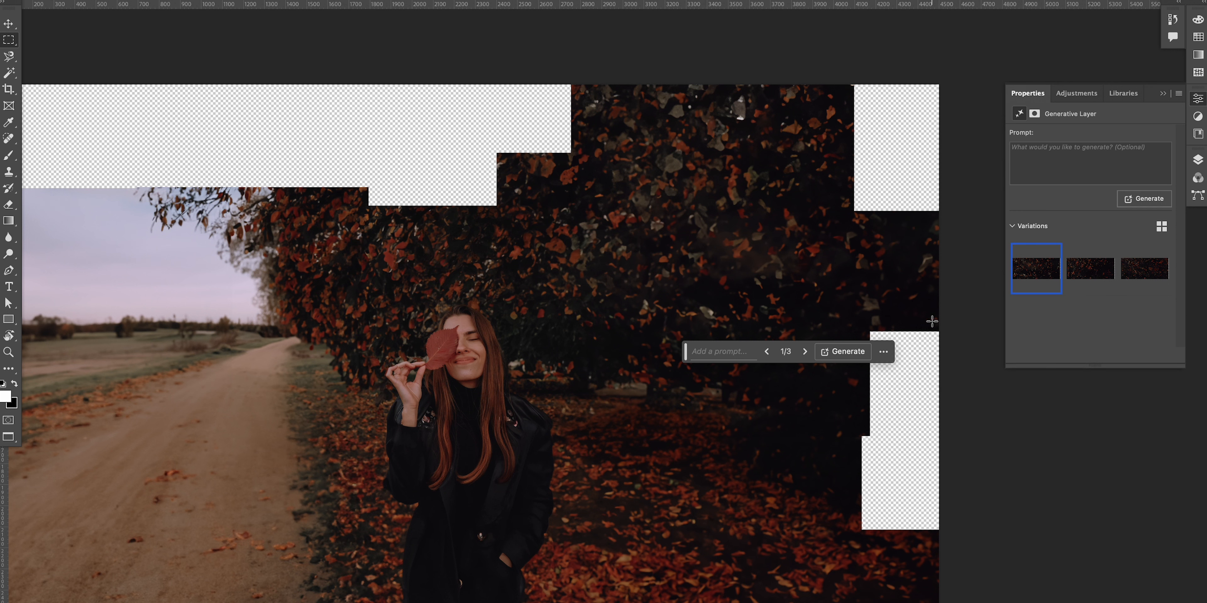
{"action": "left_click_drag", "start_coordinate": [711, 434], "coordinate": [974, 535]}
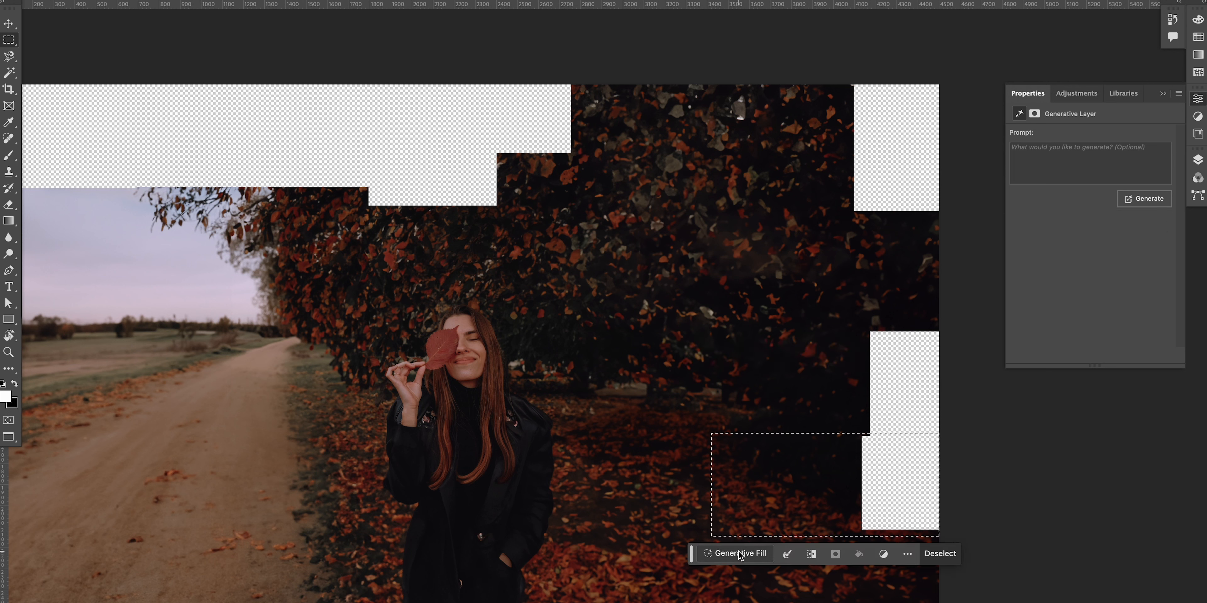
{"action": "left_click", "coordinate": [953, 558]}
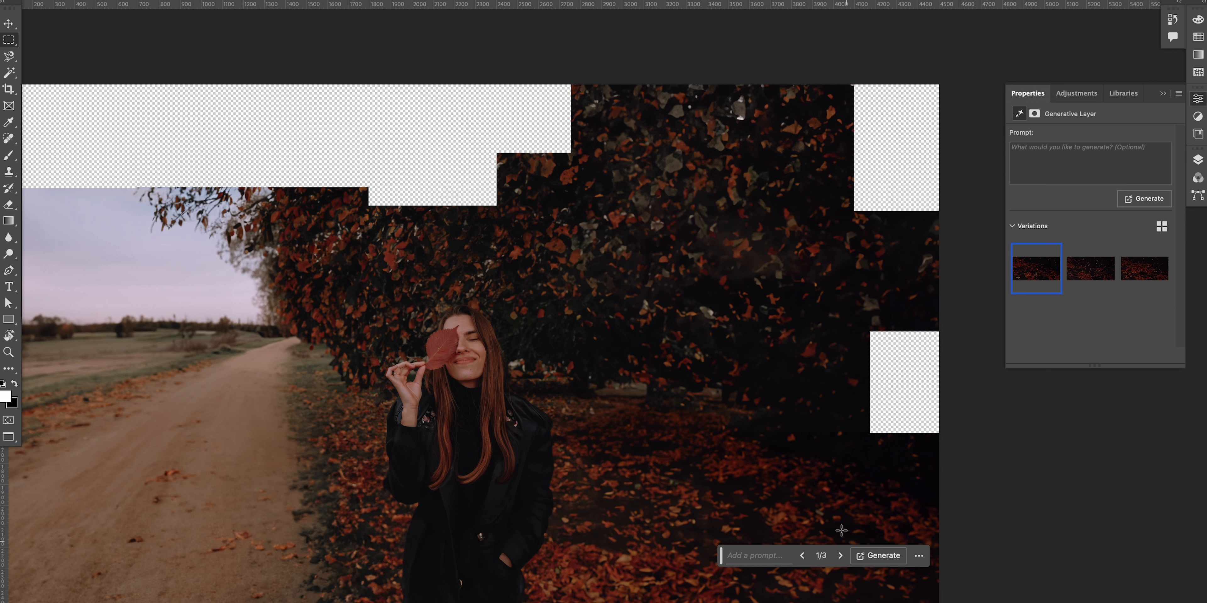
Step: Select the remaining empty patch at the right edge and run Generative Fill without a prompt
{"action": "left_click_drag", "start_coordinate": [767, 325], "coordinate": [1028, 448]}
{"action": "left_click", "coordinate": [764, 464]}
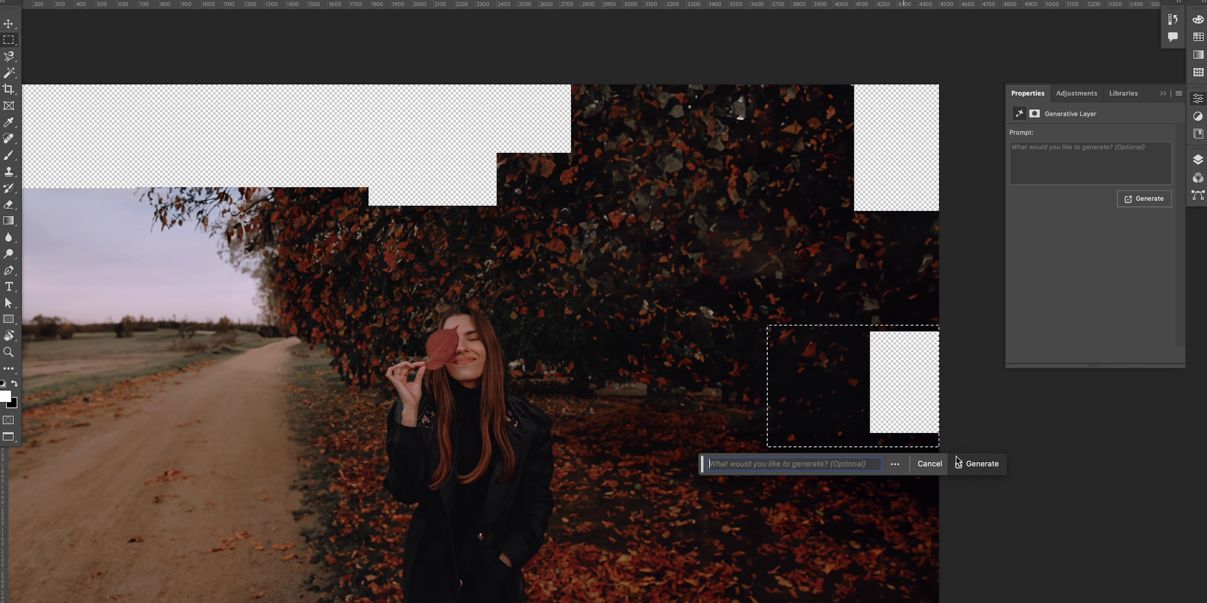
{"action": "left_click", "coordinate": [993, 463]}
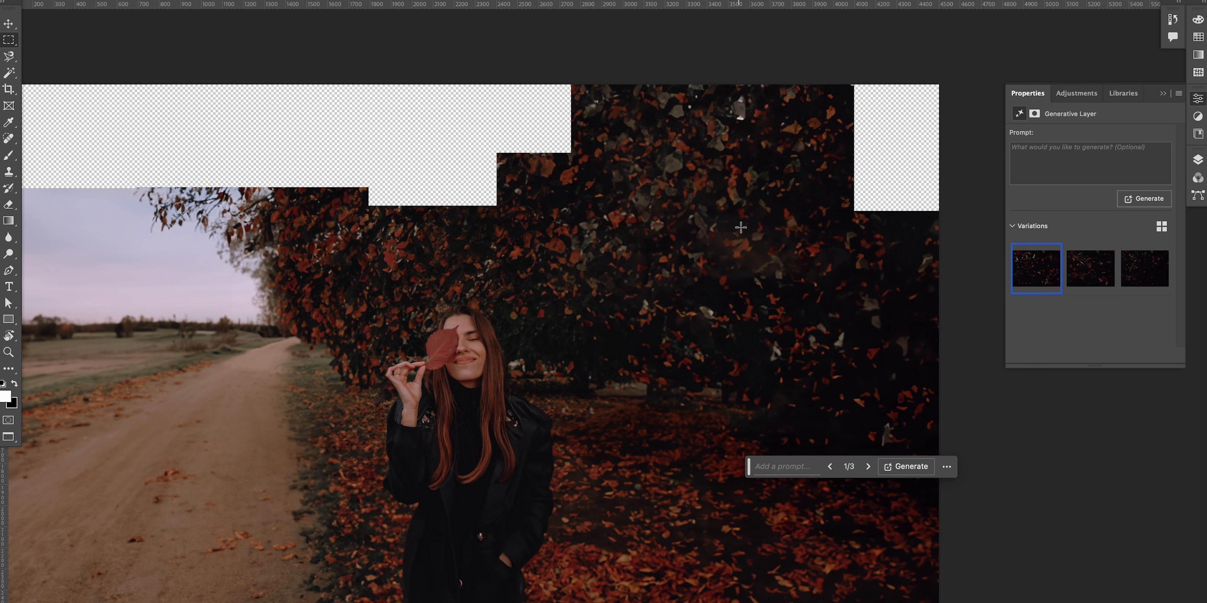
Step: Select the empty top-right corner and fill it with prompt-less Generative Fill
{"action": "left_click_drag", "start_coordinate": [744, 288], "coordinate": [946, 82]}
{"action": "left_click", "coordinate": [750, 305]}
{"action": "key", "text": "Return"}
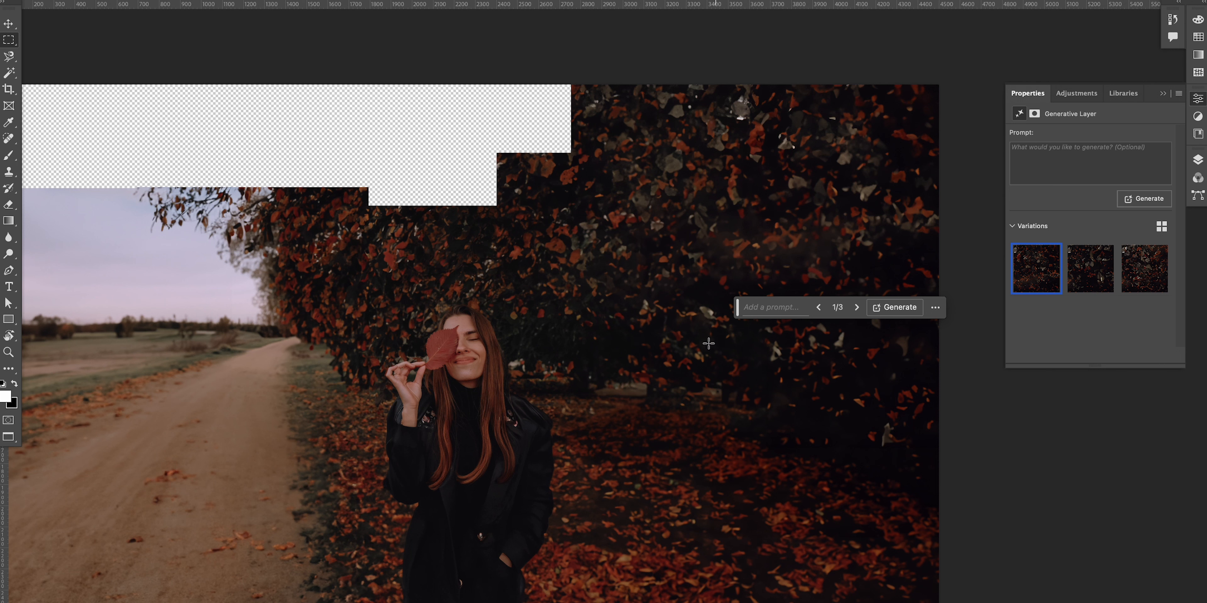
Step: Select the large area right of the woman and try Generative Fill with the prompt "park fountain", undoing the result
{"action": "left_click_drag", "start_coordinate": [584, 225], "coordinate": [945, 543]}
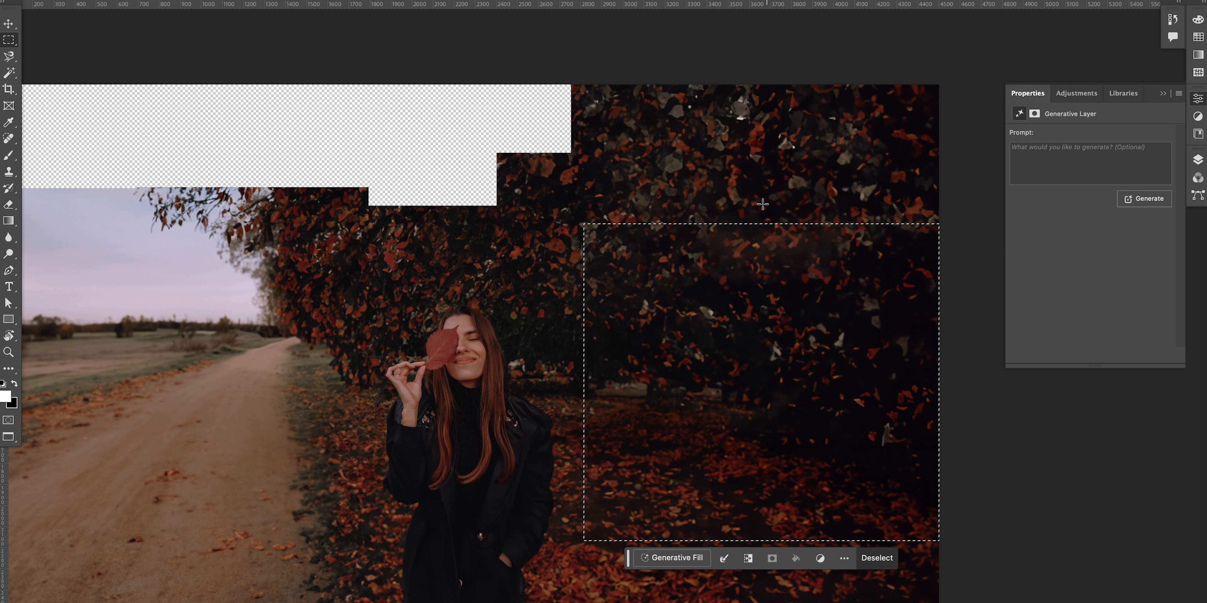
{"action": "left_click", "coordinate": [683, 558]}
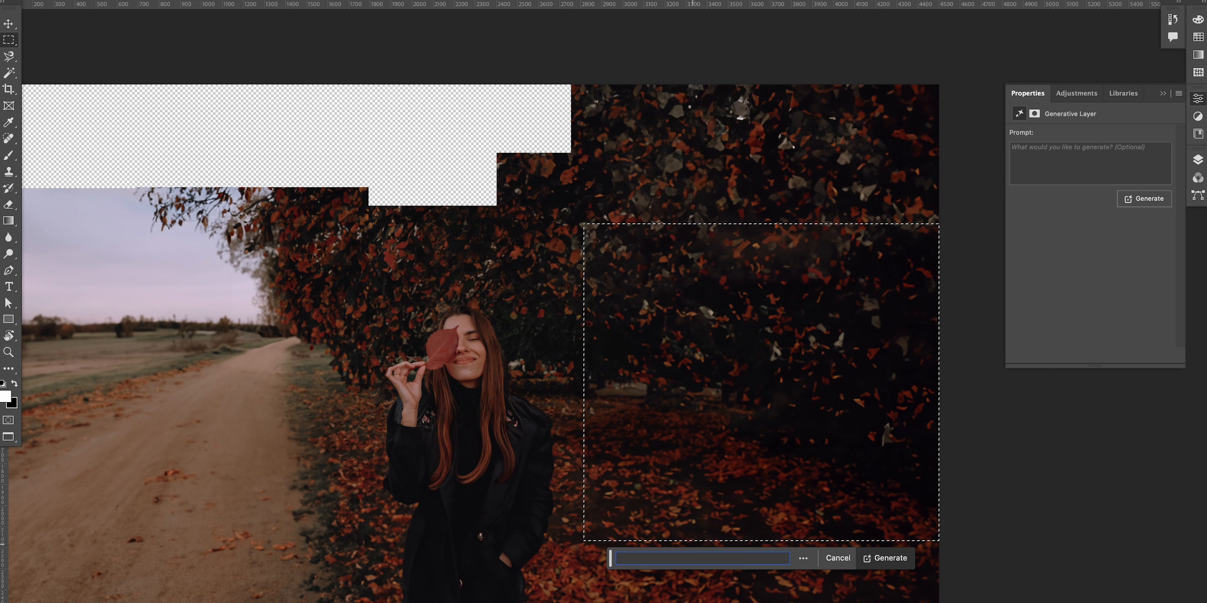
{"action": "type", "text": "park fountain"}
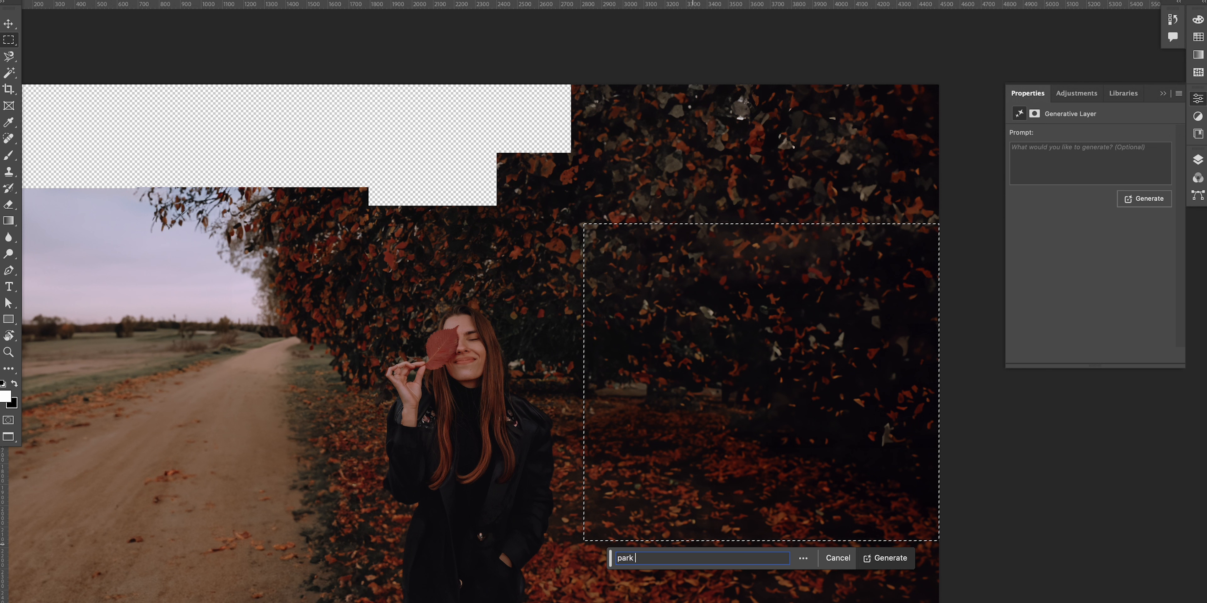
{"action": "key", "text": "Return"}
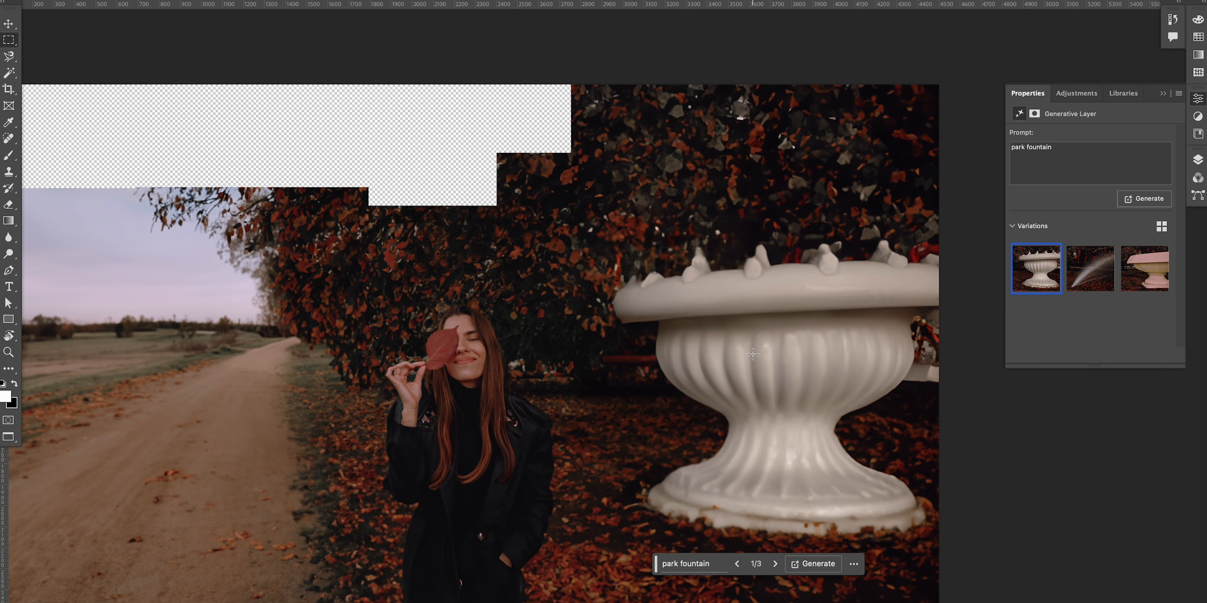
{"action": "key", "text": "ctrl+z"}
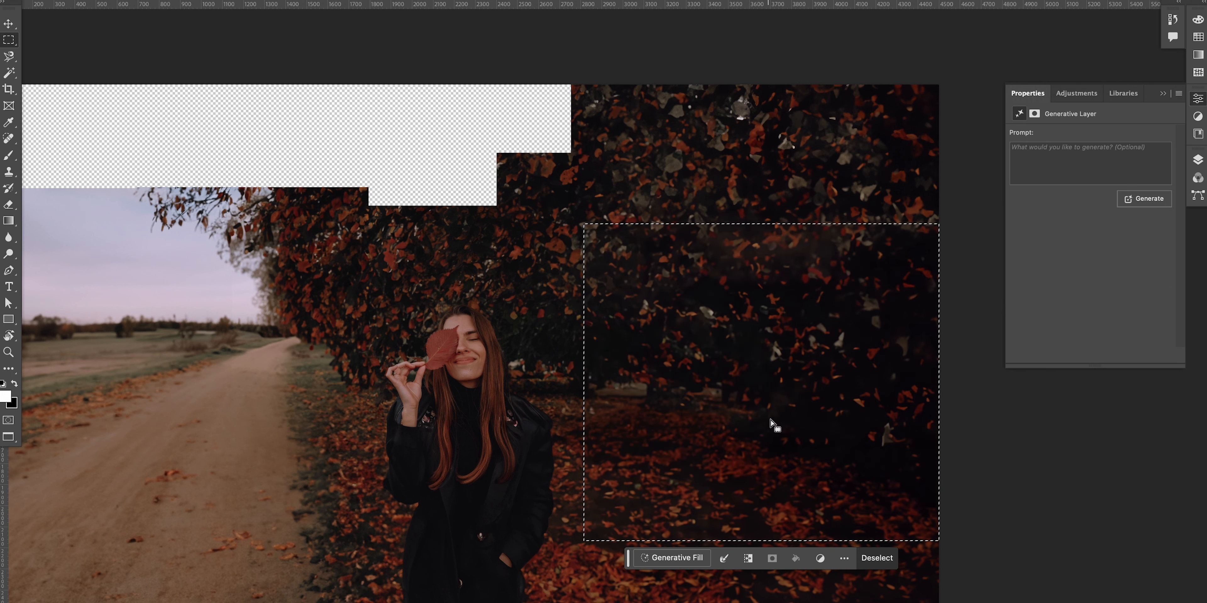
Step: Generate the selected area with the prompt "garden" after trying and undoing the prompt "park garden"
{"action": "left_click", "coordinate": [668, 559]}
{"action": "type", "text": "park"}
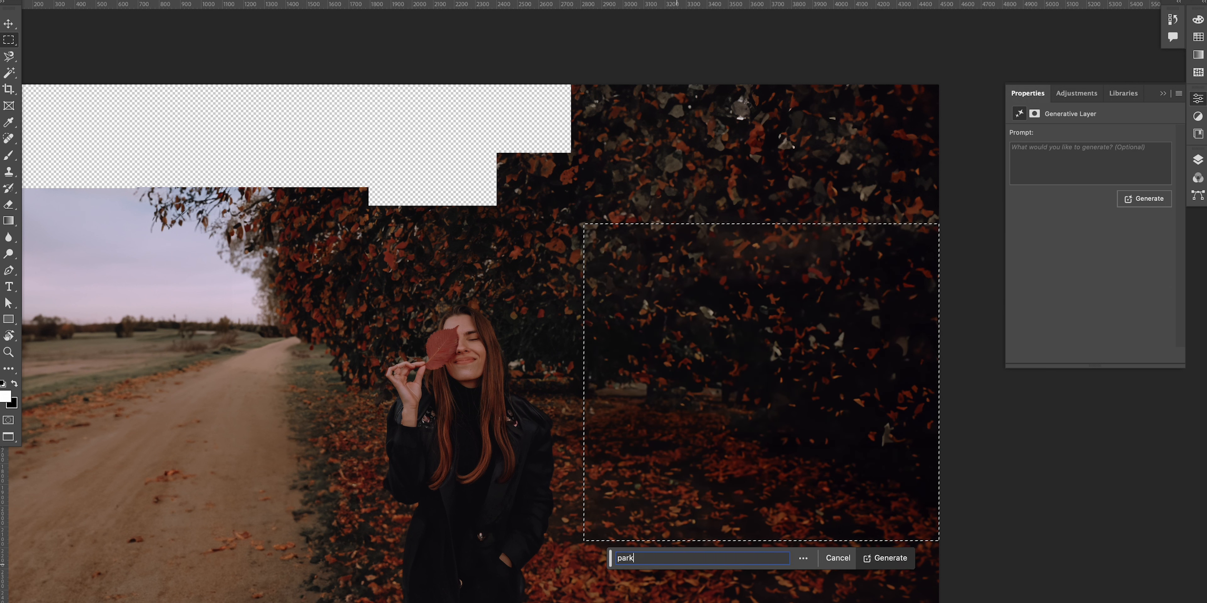
{"action": "type", "text": " garden"}
{"action": "key", "text": "Return"}
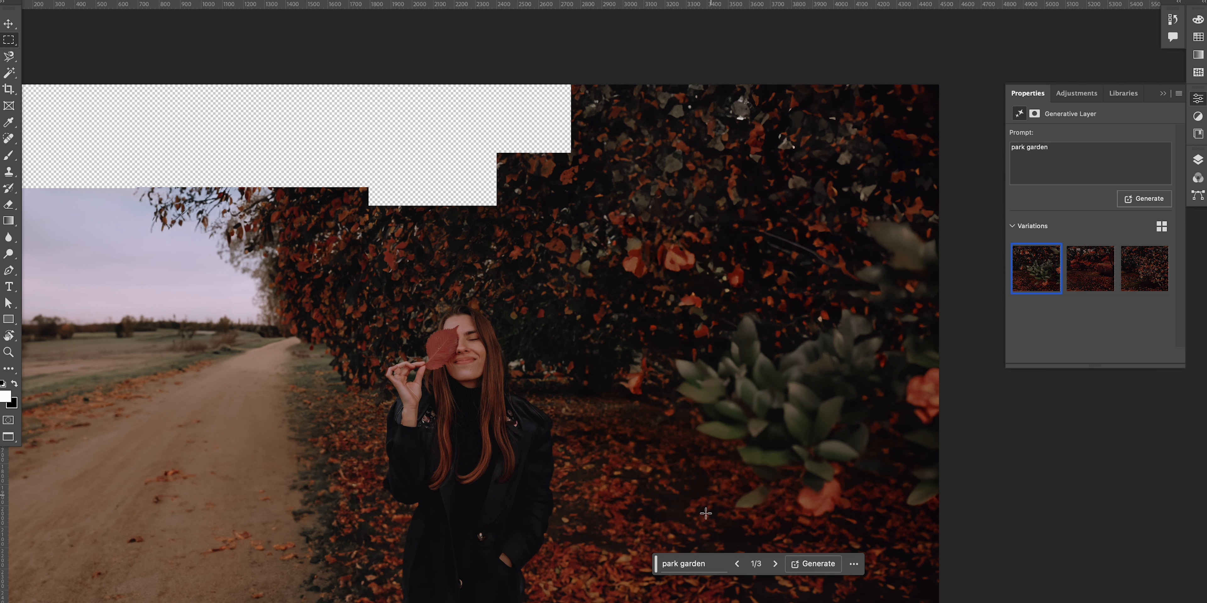
{"action": "key", "text": "ctrl+z"}
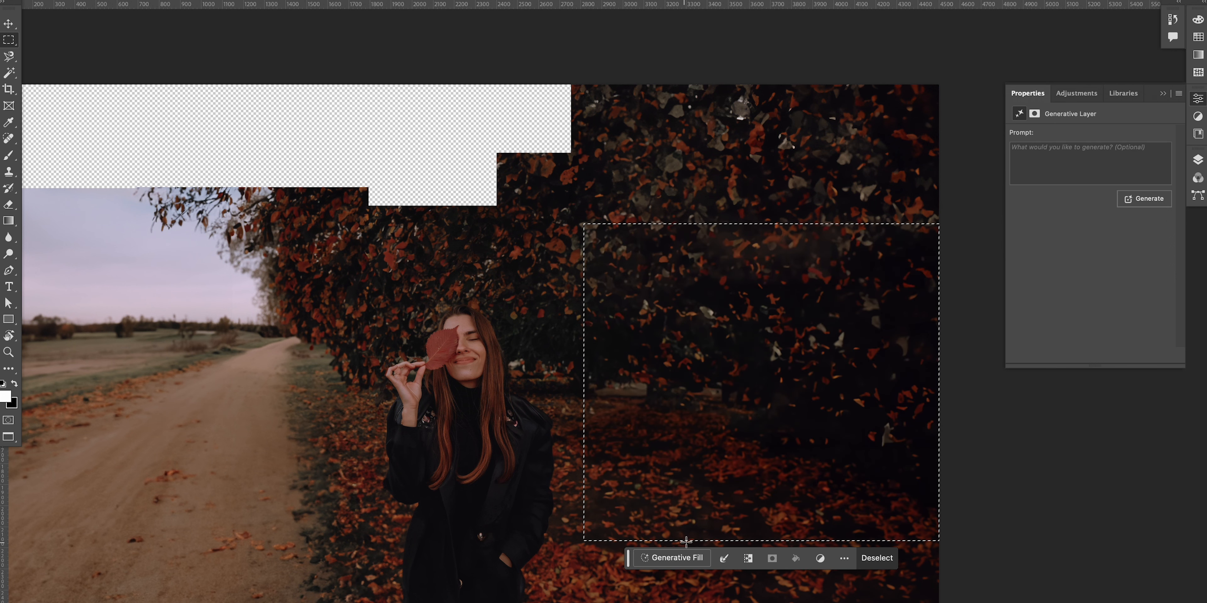
{"action": "key", "text": "Return"}
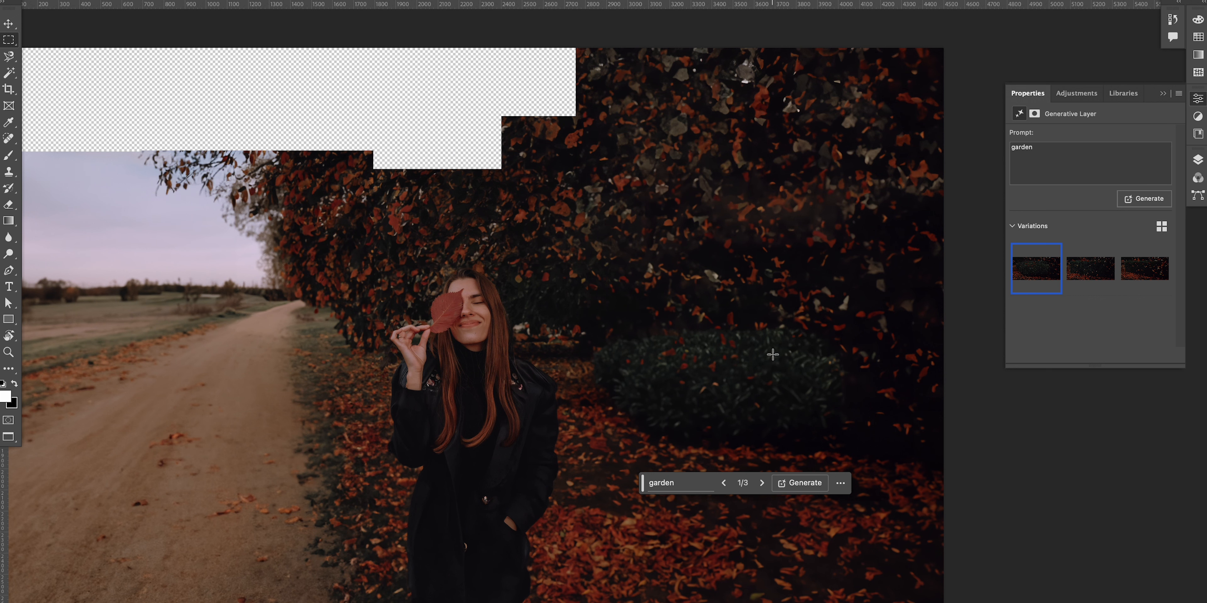
Step: Select the empty top-left corner above the sky and fill it with prompt-less Generative Fill
{"action": "left_click_drag", "start_coordinate": [667, 365], "coordinate": [701, 361]}
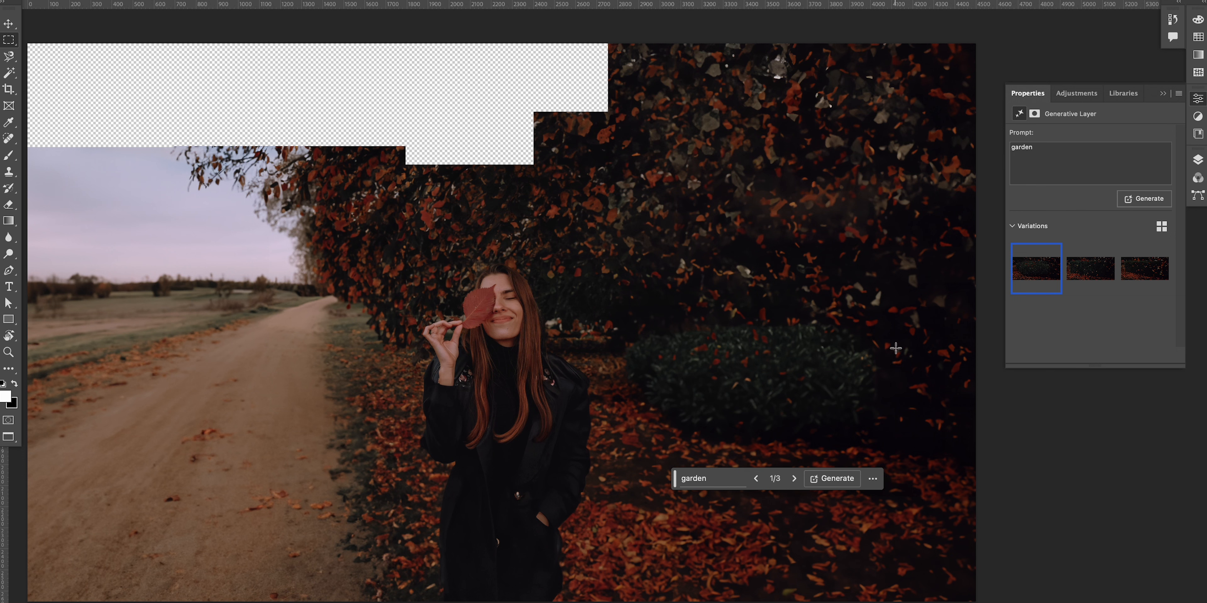
{"action": "mouse_move", "coordinate": [389, 379]}
{"action": "left_mouse_down"}
{"action": "mouse_move", "coordinate": [483, 374]}
{"action": "mouse_move", "coordinate": [409, 369]}
{"action": "left_mouse_up"}
{"action": "left_click_drag", "start_coordinate": [623, 381], "coordinate": [666, 386]}
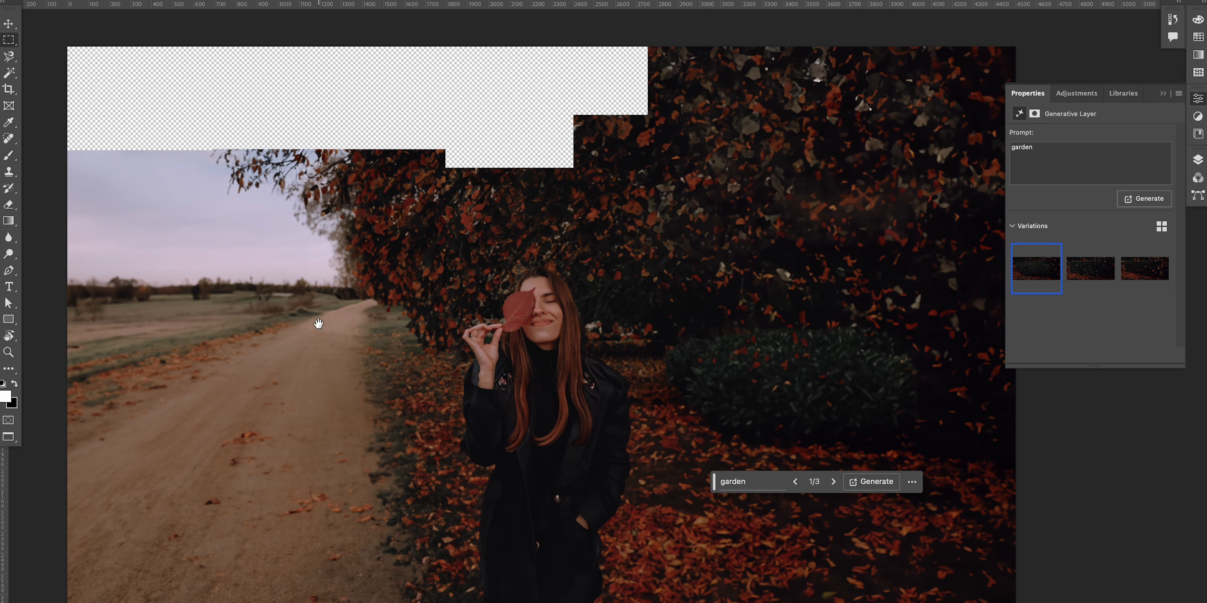
{"action": "left_click_drag", "start_coordinate": [318, 323], "coordinate": [356, 341]}
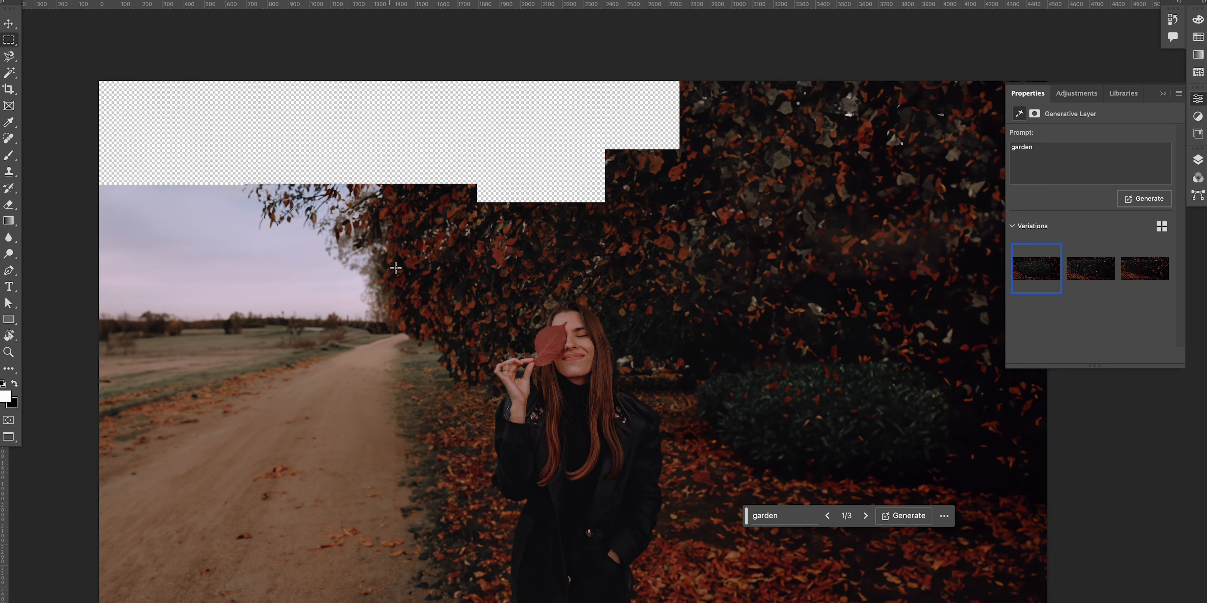
{"action": "left_click_drag", "start_coordinate": [389, 263], "coordinate": [94, 42]}
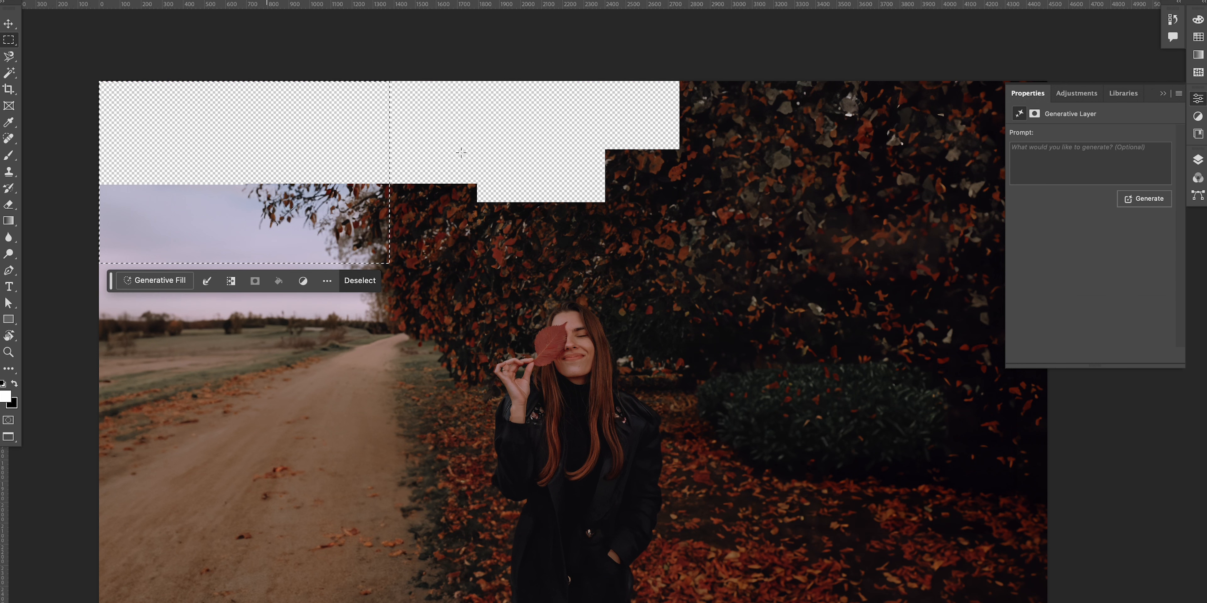
{"action": "left_click", "coordinate": [158, 287]}
{"action": "left_click", "coordinate": [370, 280]}
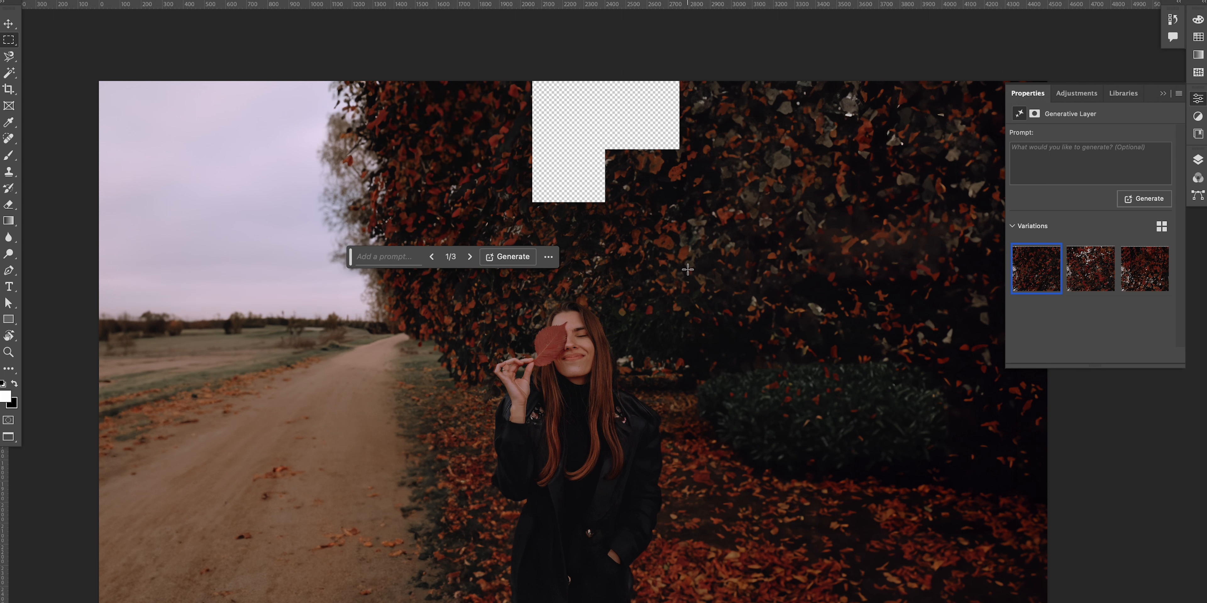
Step: Select the remaining empty gap at the top centre and fill it with prompt-less Generative Fill
{"action": "left_click_drag", "start_coordinate": [687, 269], "coordinate": [473, 66]}
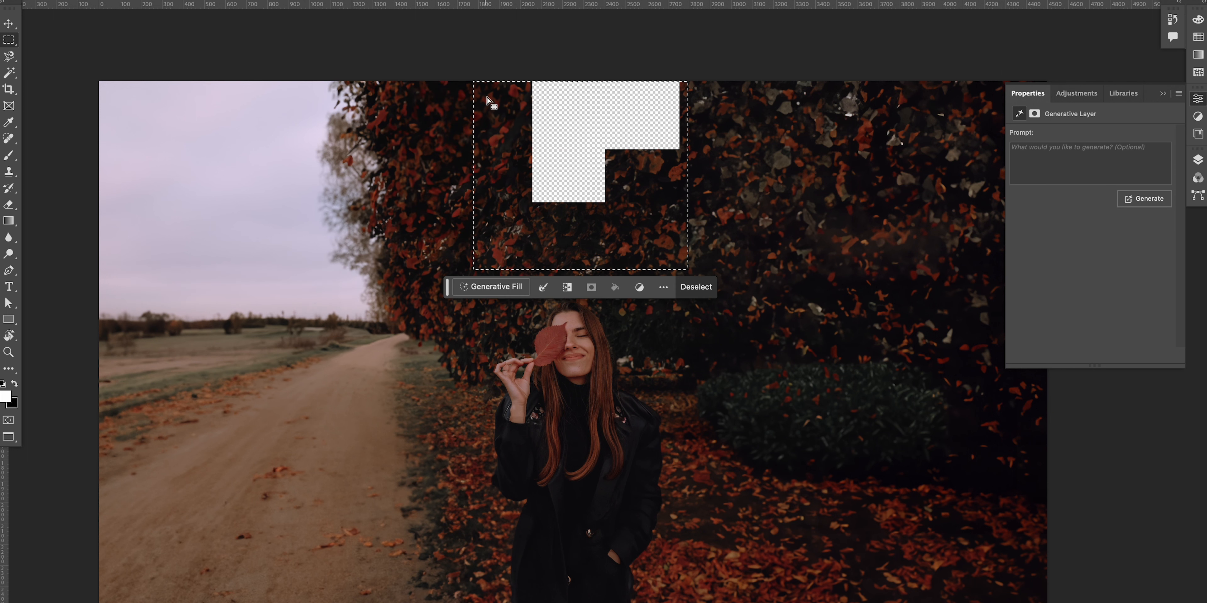
{"action": "left_click", "coordinate": [496, 287]}
{"action": "left_click", "coordinate": [708, 286]}
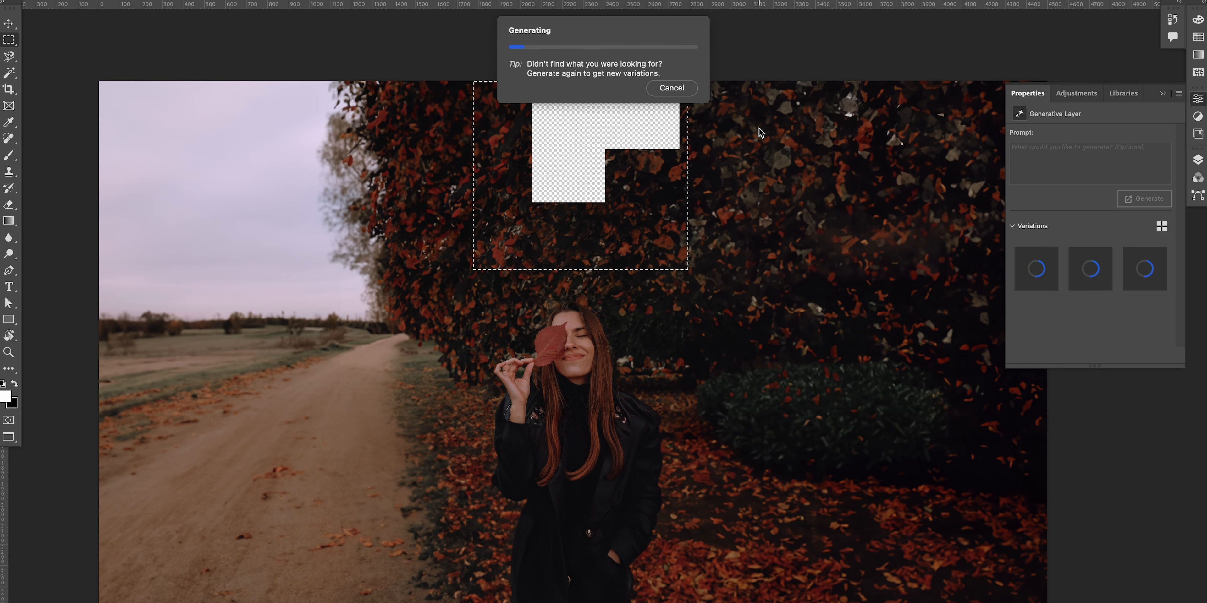
{"action": "left_click_drag", "start_coordinate": [638, 245], "coordinate": [633, 188]}
Step: Select all of the extended photo and paste it into the youtube-banner-template document
{"action": "left_click", "coordinate": [1198, 161]}
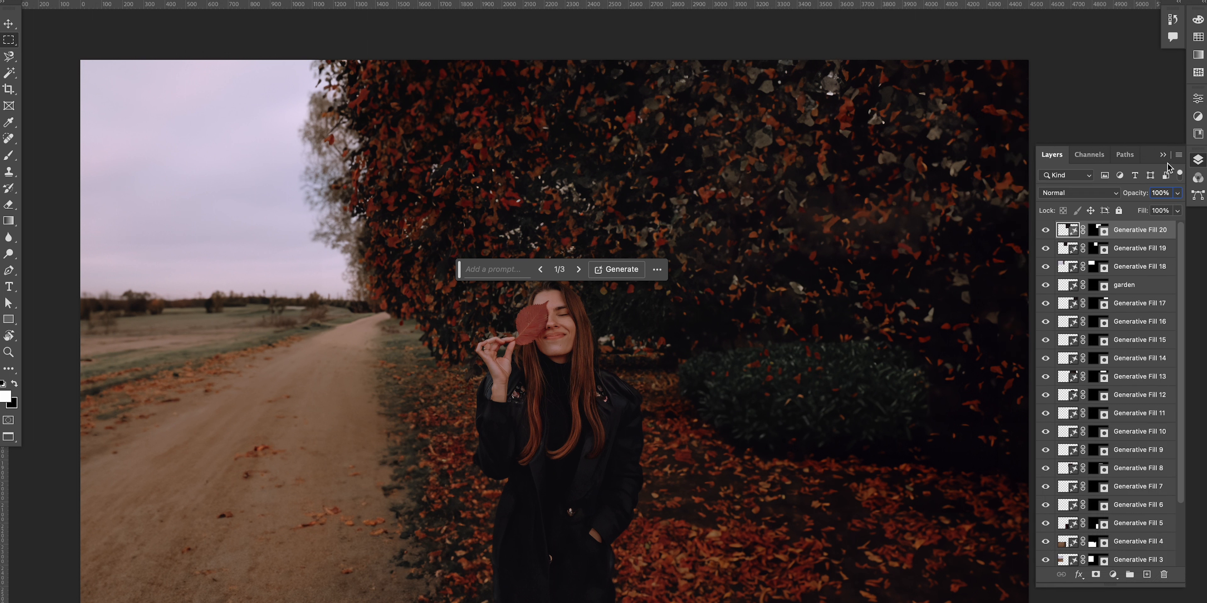
{"action": "scroll", "coordinate": [1170, 363], "scroll_direction": "down", "scroll_amount": 4}
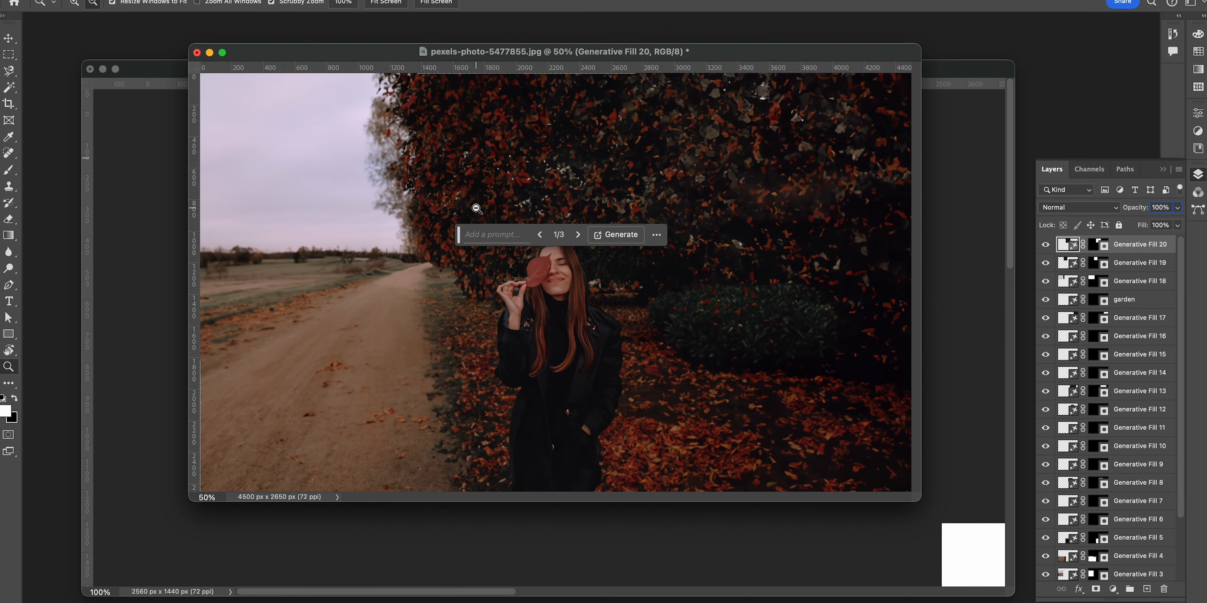
{"action": "left_click", "coordinate": [476, 208]}
{"action": "key", "text": "v"}
{"action": "left_click_drag", "start_coordinate": [462, 52], "coordinate": [492, 177]}
{"action": "left_click_drag", "start_coordinate": [715, 486], "coordinate": [867, 578]}
{"action": "left_click_drag", "start_coordinate": [525, 174], "coordinate": [450, 48]}
{"action": "key", "text": "super+a"}
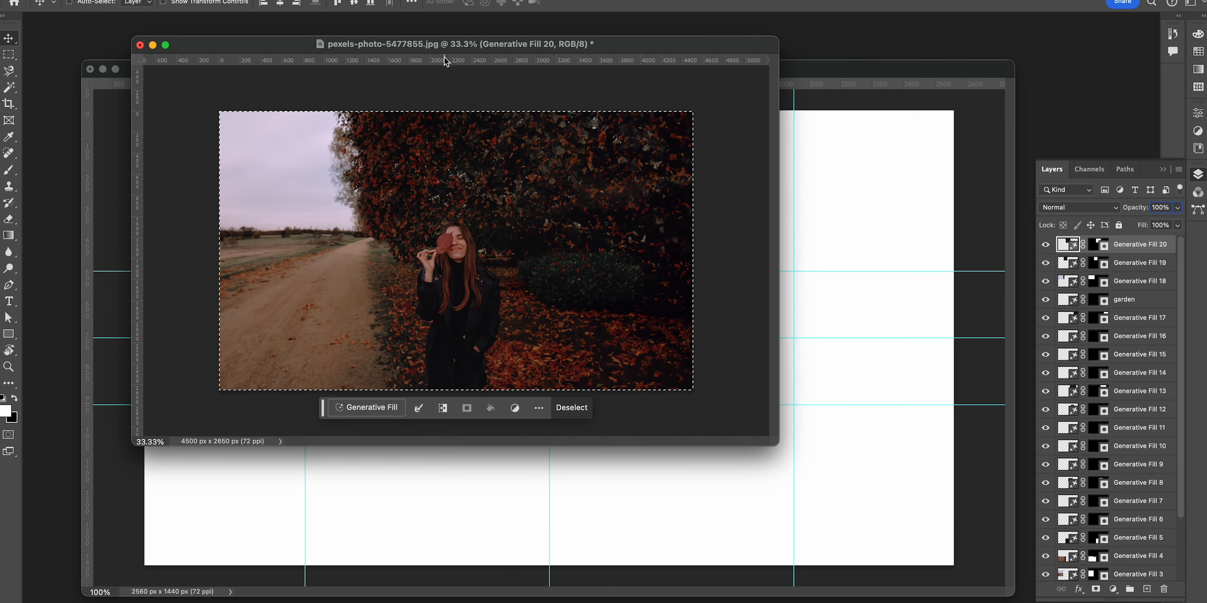
{"action": "left_click_drag", "start_coordinate": [816, 69], "coordinate": [793, 63]}
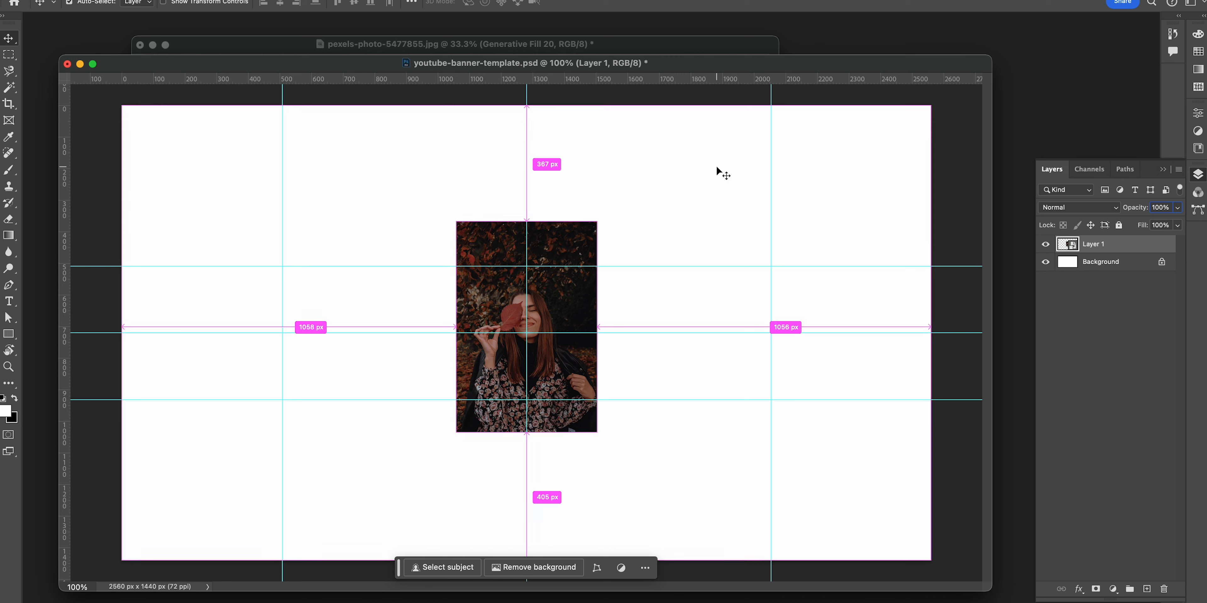
{"action": "key", "text": "super+v"}
Step: Convert the pasted photo layer to a smart object
{"action": "right_click", "coordinate": [1107, 244]}
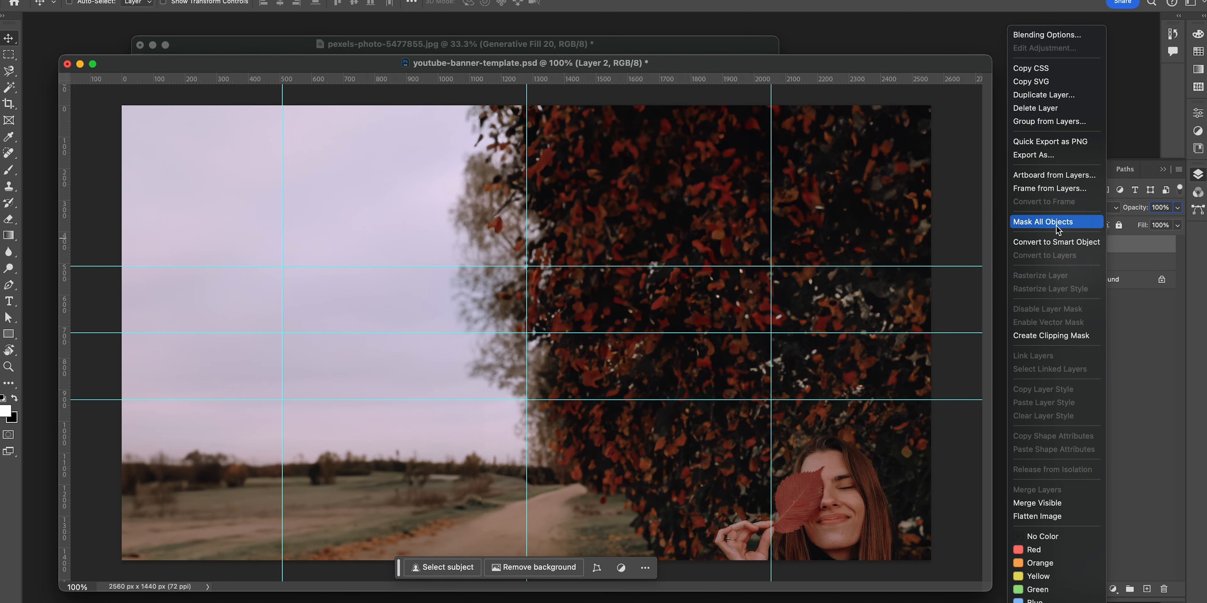
{"action": "left_click", "coordinate": [1057, 243]}
{"action": "key", "text": "f"}
{"action": "left_click_drag", "start_coordinate": [664, 228], "coordinate": [551, 209]}
Step: Free-transform the pasted photo so it covers the whole banner canvas
{"action": "key", "text": "super+t"}
{"action": "left_click_drag", "start_coordinate": [359, 186], "coordinate": [527, 218]}
{"action": "left_click_drag", "start_coordinate": [260, 111], "coordinate": [601, 313]}
{"action": "left_click_drag", "start_coordinate": [812, 401], "coordinate": [504, 212]}
{"action": "left_click_drag", "start_coordinate": [565, 261], "coordinate": [469, 263]}
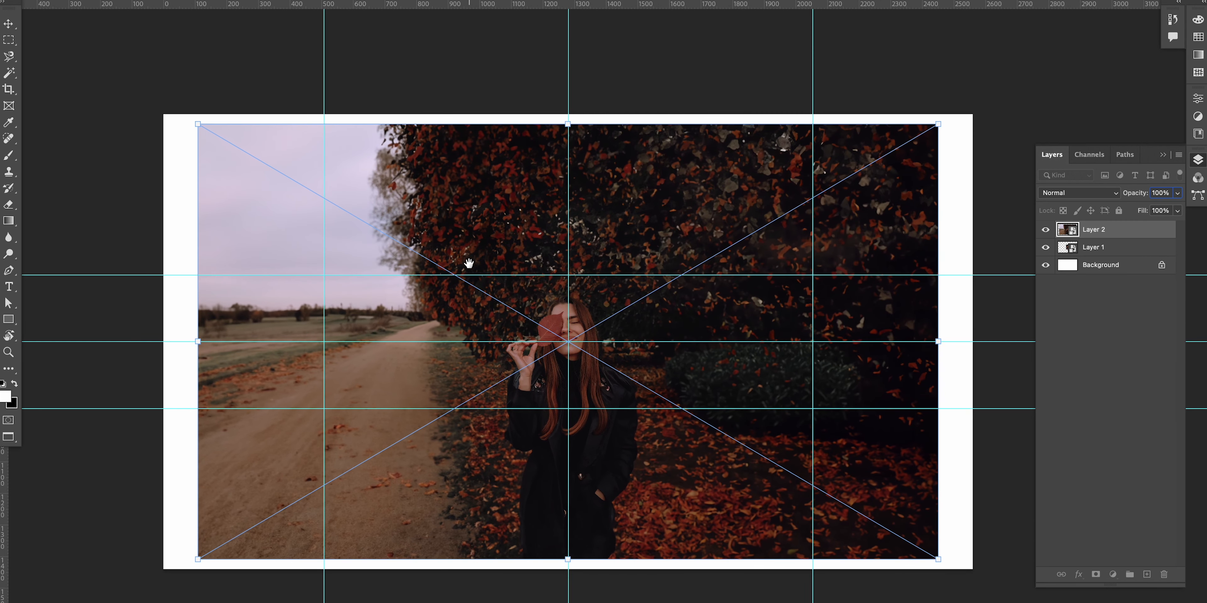
{"action": "left_click_drag", "start_coordinate": [939, 124], "coordinate": [1003, 83]}
{"action": "key", "text": "Return"}
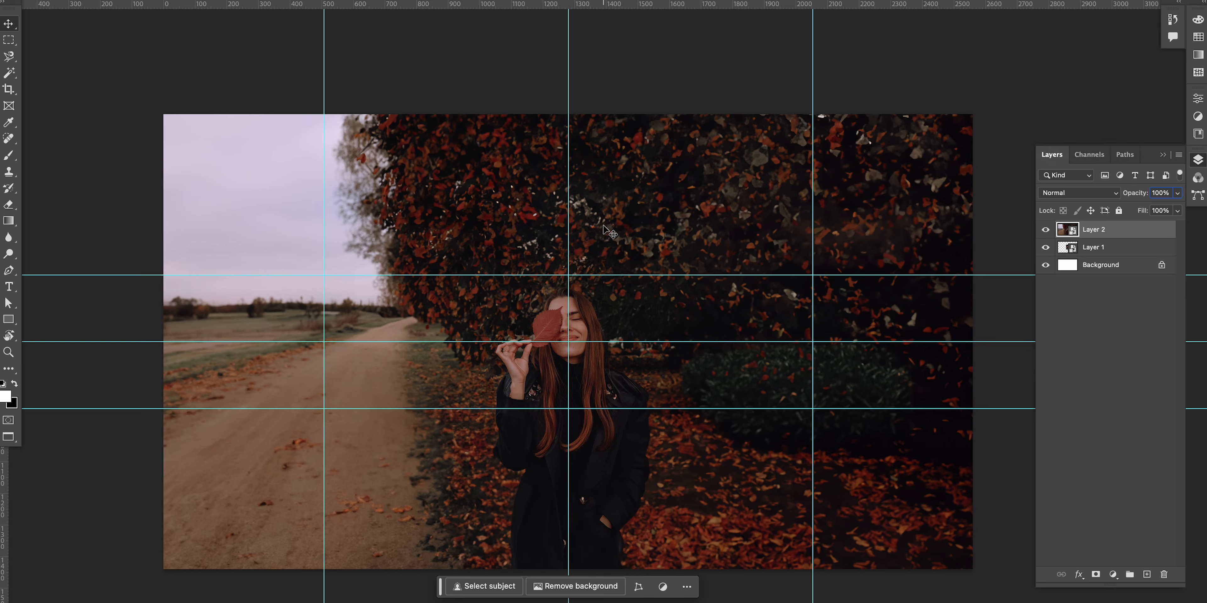
Step: Toggle the visibility of the pasted layer and the original portrait layer to compare them
{"action": "left_click", "coordinate": [1045, 230]}
{"action": "left_click", "coordinate": [1046, 247]}
{"action": "left_click", "coordinate": [1045, 247]}
{"action": "left_click", "coordinate": [1046, 229]}
{"action": "left_click", "coordinate": [1046, 229]}
{"action": "left_click", "coordinate": [1046, 230]}
{"action": "left_click", "coordinate": [1045, 230]}
{"action": "left_click", "coordinate": [1046, 230]}
{"action": "left_click", "coordinate": [1046, 230]}
{"action": "left_click", "coordinate": [1045, 230]}
{"action": "left_click", "coordinate": [1046, 230]}
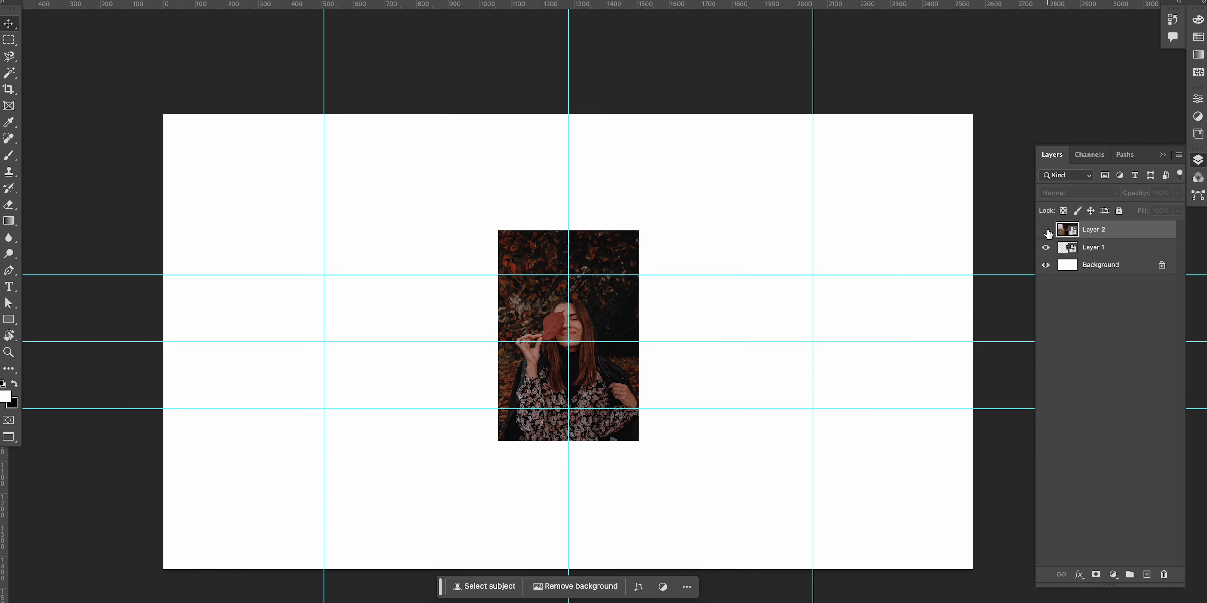
{"action": "left_click", "coordinate": [1046, 231]}
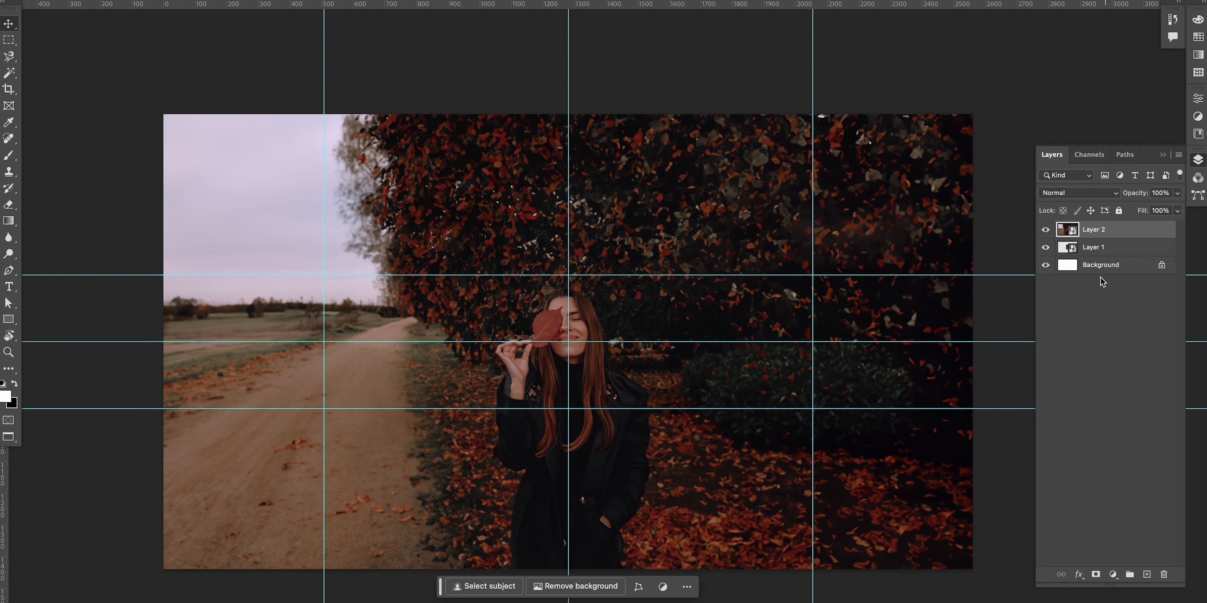
Step: Add a pinkish-red Solid Color fill layer directly above the Background layer
{"action": "left_click", "coordinate": [1102, 265]}
{"action": "left_click", "coordinate": [244, 1]}
{"action": "mouse_move", "coordinate": [318, 129]}
{"action": "left_click", "coordinate": [412, 129]}
{"action": "left_click", "coordinate": [912, 143]}
{"action": "mouse_move", "coordinate": [896, 362]}
{"action": "left_mouse_down"}
{"action": "mouse_move", "coordinate": [882, 358]}
{"action": "mouse_move", "coordinate": [890, 366]}
{"action": "left_mouse_up"}
{"action": "left_click", "coordinate": [1098, 327]}
Step: Add a layer mask to the pasted photo and draw gradients on it to fade the edges into the color fill
{"action": "left_click", "coordinate": [1094, 229]}
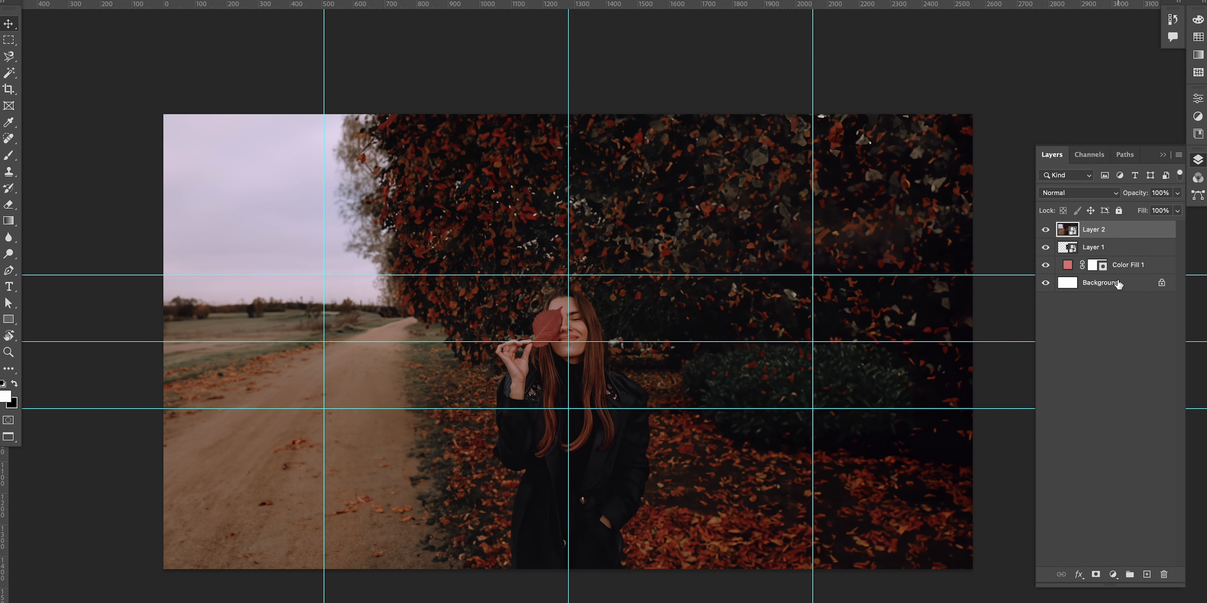
{"action": "left_click", "coordinate": [1095, 575]}
{"action": "key", "text": "g"}
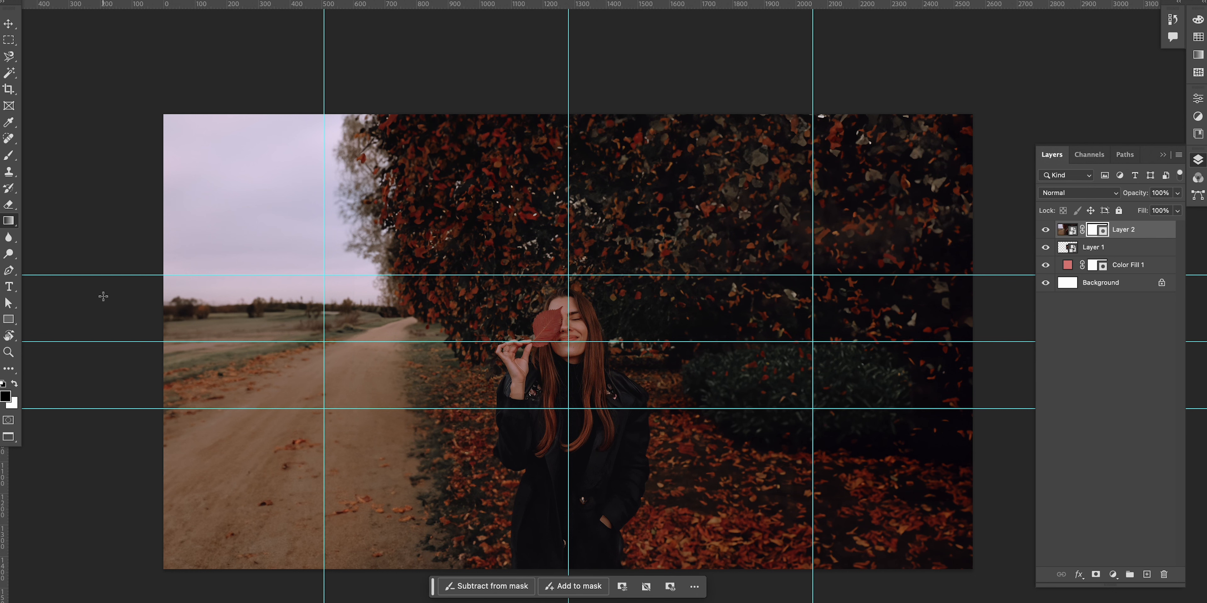
{"action": "left_click_drag", "start_coordinate": [97, 290], "coordinate": [422, 290]}
{"action": "left_click_drag", "start_coordinate": [724, 350], "coordinate": [456, 345]}
{"action": "left_click_drag", "start_coordinate": [875, 326], "coordinate": [538, 326]}
{"action": "left_click_drag", "start_coordinate": [422, 398], "coordinate": [656, 281]}
{"action": "left_click_drag", "start_coordinate": [636, 597], "coordinate": [636, 223]}
{"action": "scroll", "coordinate": [599, 211], "scroll_direction": "up", "scroll_amount": 5}
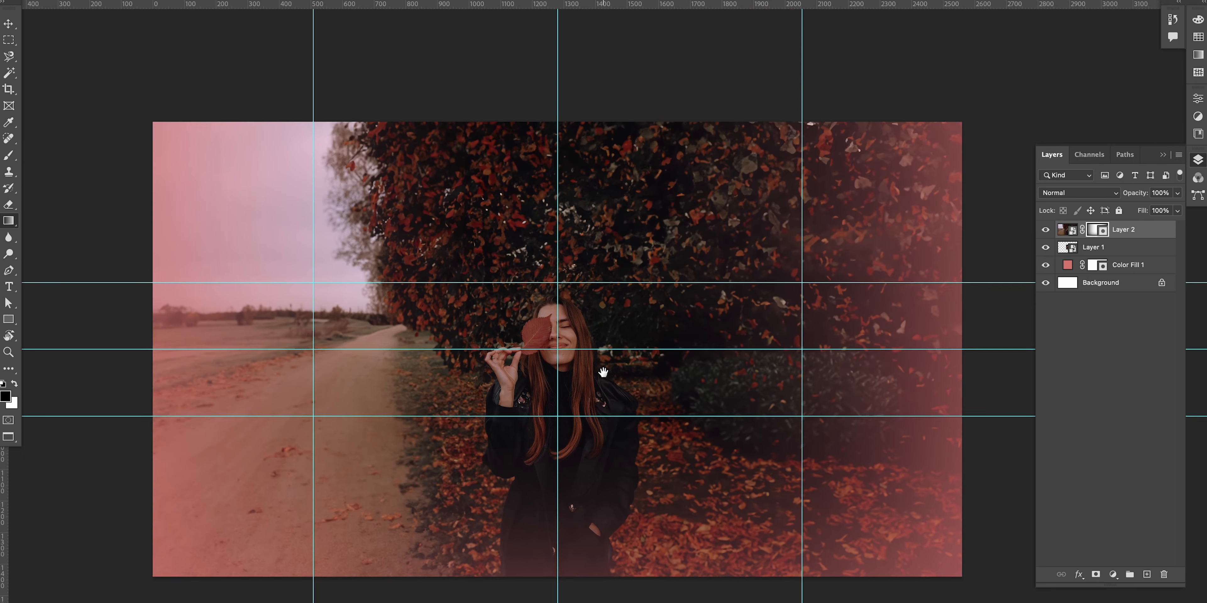
{"action": "left_click_drag", "start_coordinate": [611, 95], "coordinate": [613, 319]}
{"action": "scroll", "coordinate": [523, 305], "scroll_direction": "right", "scroll_amount": 3}
{"action": "scroll", "coordinate": [523, 306], "scroll_direction": "down", "scroll_amount": 1}
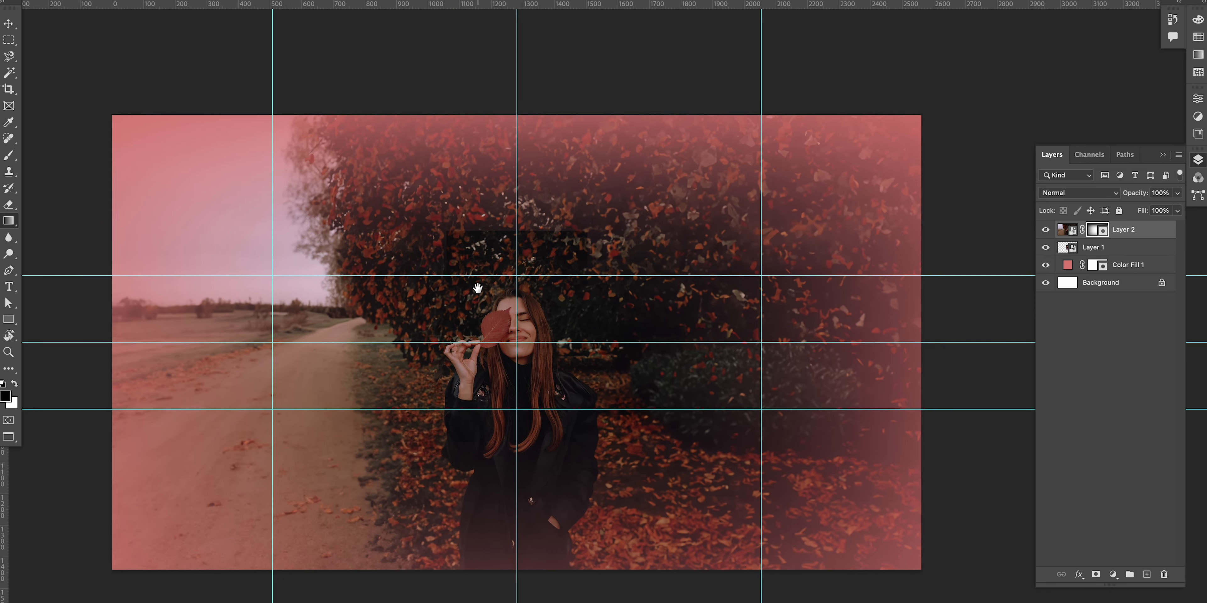
Step: Start a white text layer at the banner centre, set in the Alana font with Metrics kerning
{"action": "left_click_drag", "start_coordinate": [530, 217], "coordinate": [552, 251]}
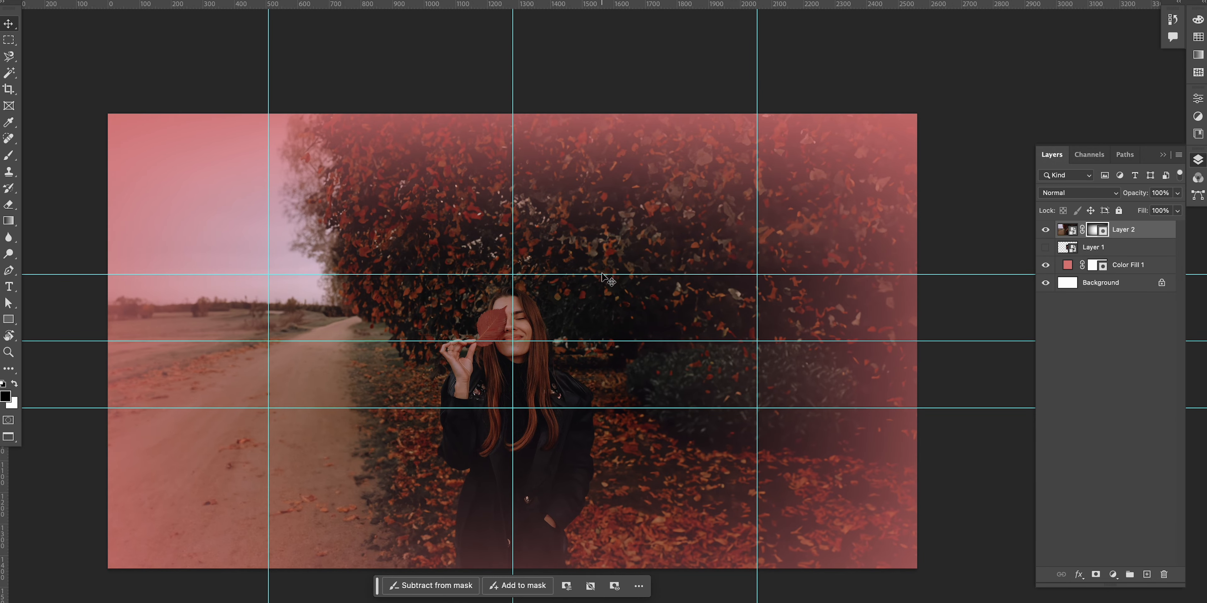
{"action": "scroll", "coordinate": [602, 273], "scroll_direction": "left", "scroll_amount": 3}
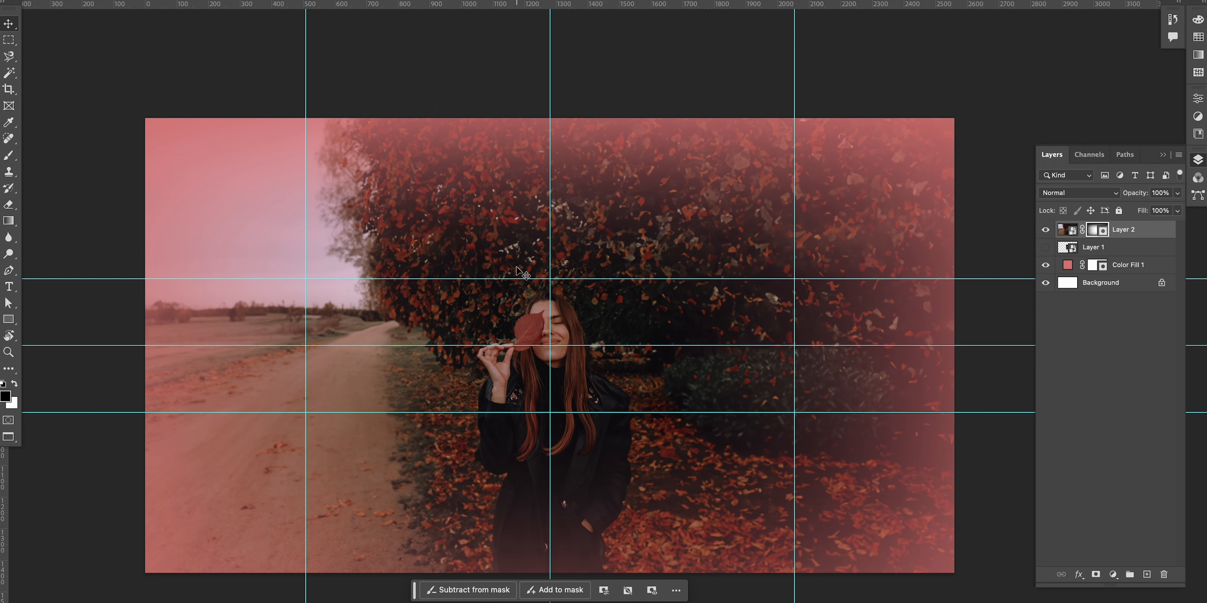
{"action": "key", "text": "t"}
{"action": "key", "text": "x"}
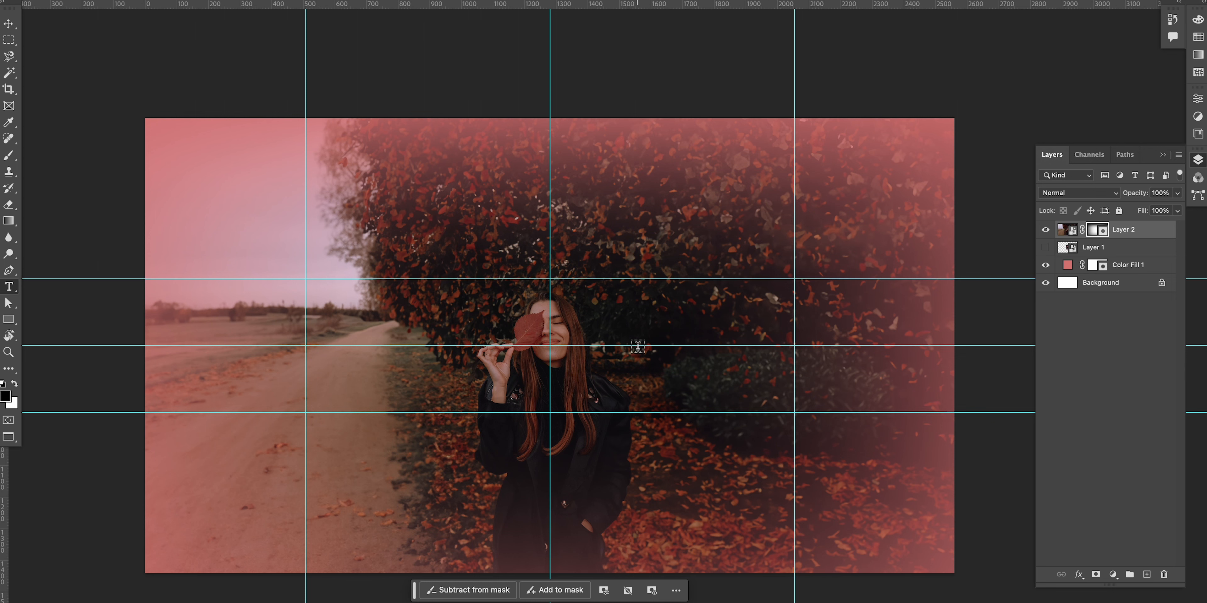
{"action": "left_click", "coordinate": [631, 347]}
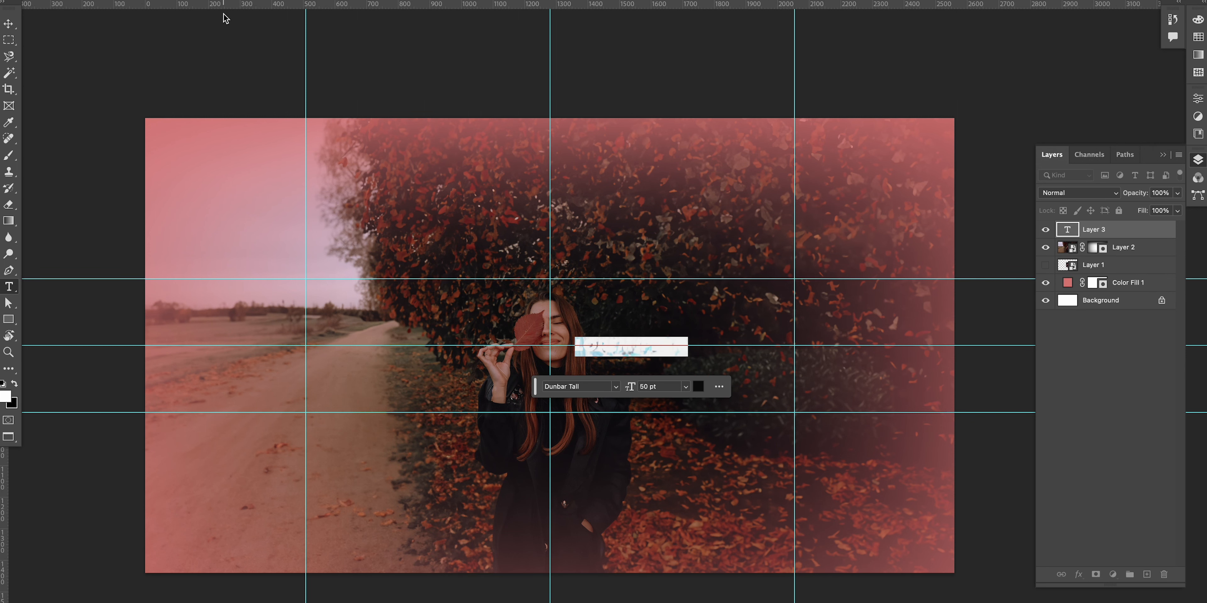
{"action": "left_click", "coordinate": [225, 1]}
{"action": "left_click", "coordinate": [276, 37]}
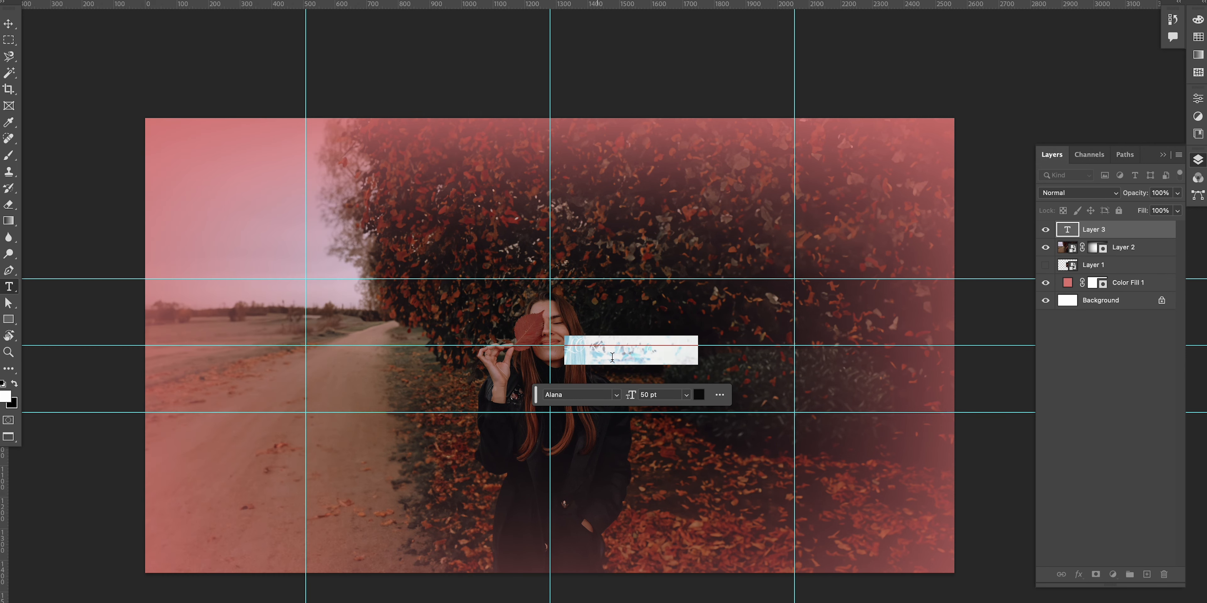
{"action": "key", "text": "ctrl+t"}
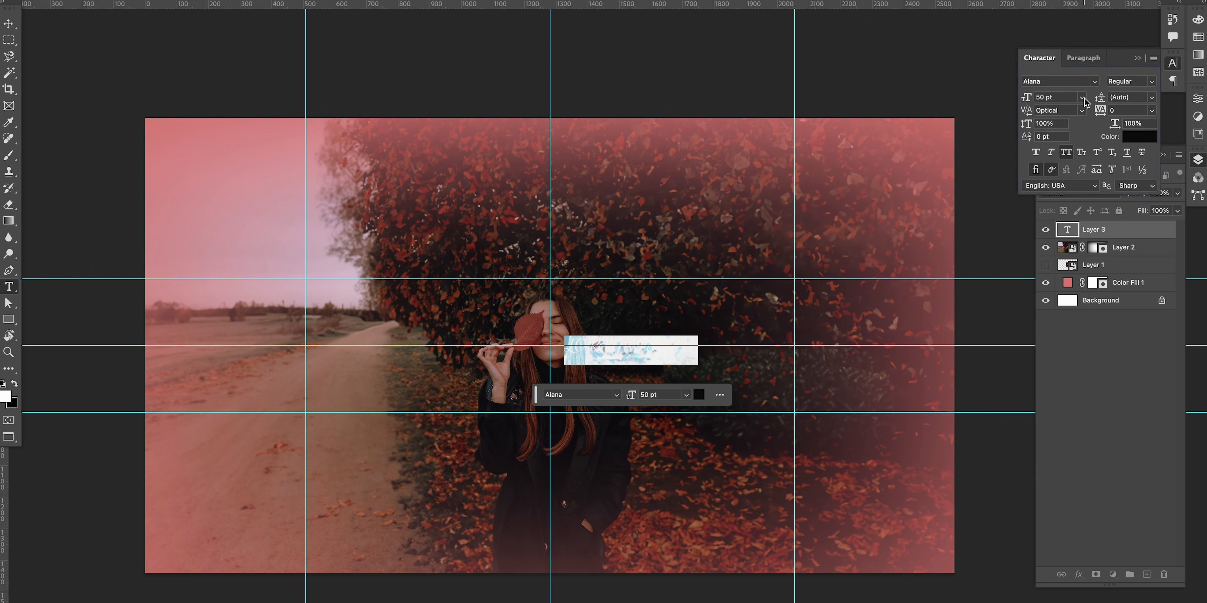
{"action": "left_click", "coordinate": [1081, 110]}
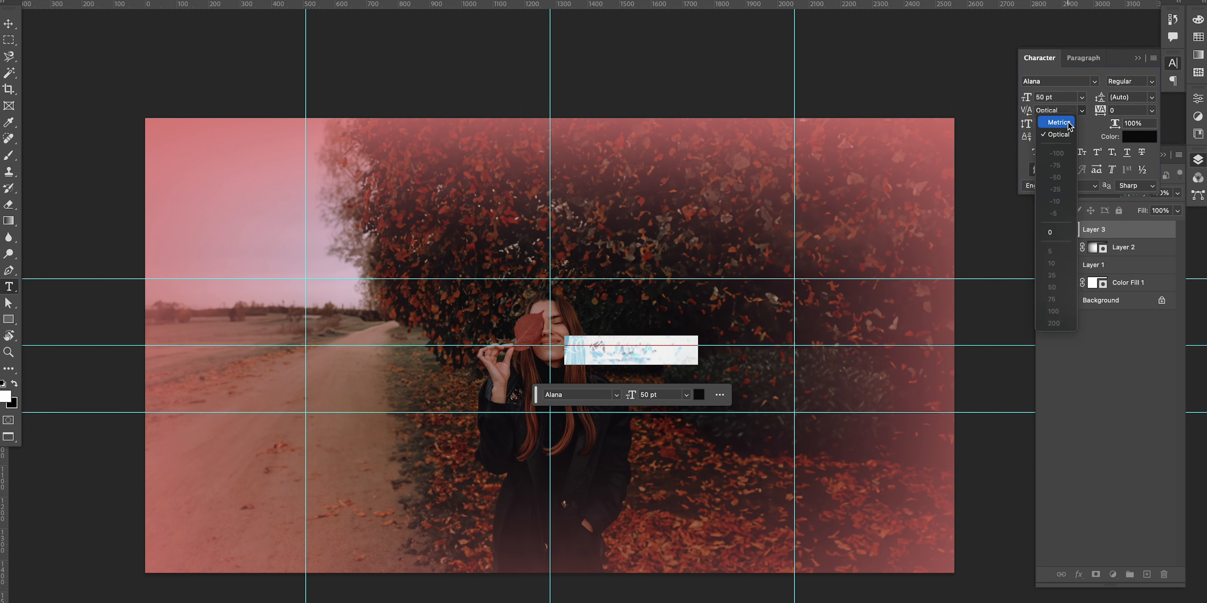
{"action": "left_click", "coordinate": [1059, 122]}
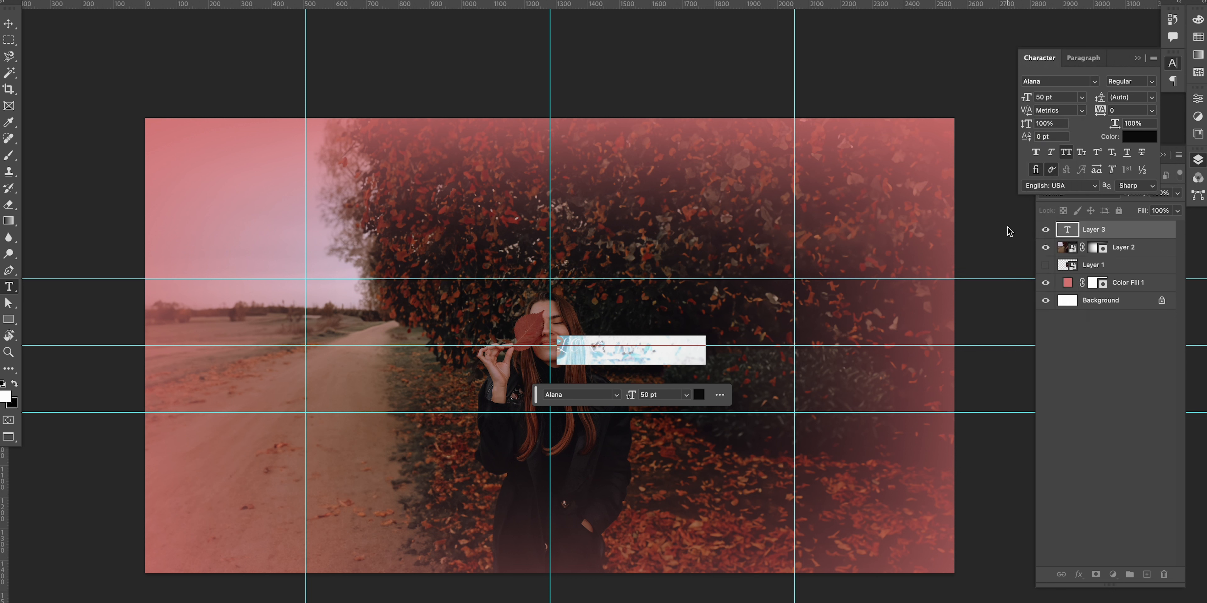
{"action": "left_click", "coordinate": [1153, 57]}
{"action": "left_click", "coordinate": [993, 164]}
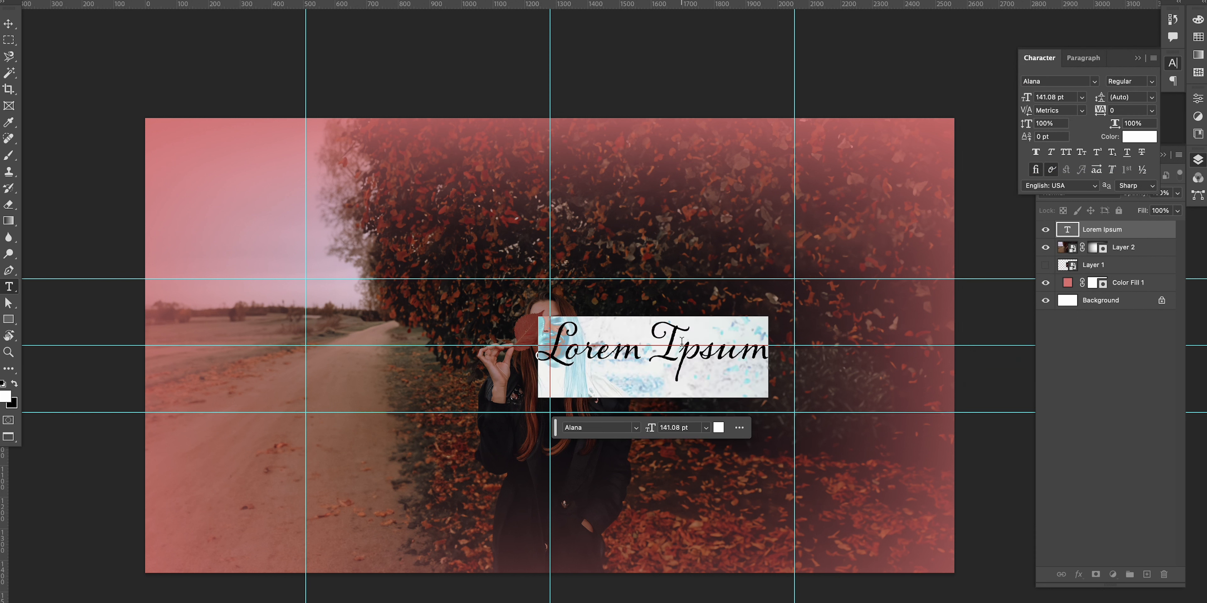
Step: Enter the title "Anna", scale it up and position it beside the woman's face
{"action": "type", "text": "Anna"}
{"action": "key", "text": "ctrl+t"}
{"action": "left_click_drag", "start_coordinate": [715, 321], "coordinate": [763, 283]}
{"action": "key", "text": "Return"}
{"action": "left_click_drag", "start_coordinate": [713, 321], "coordinate": [721, 326]}
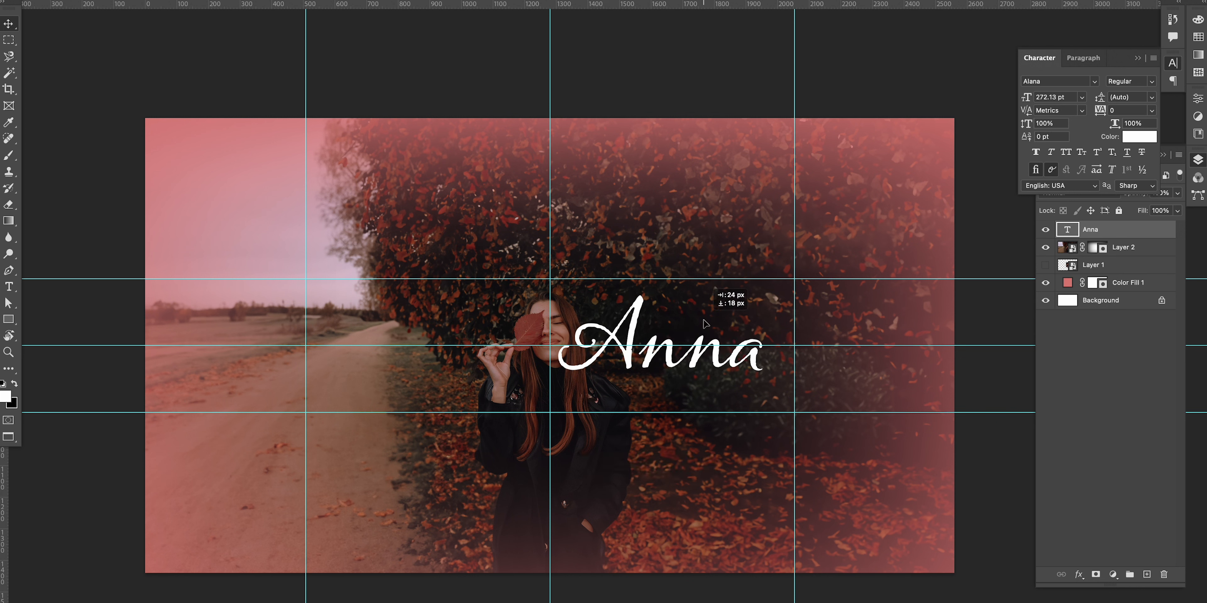
Step: Add the tagline "New Episodes Every Wednesday" left of the woman in HWT Artz with 400 tracking, and position it
{"action": "type", "text": "New Episodes"}
{"action": "type", "text": "Eve"}
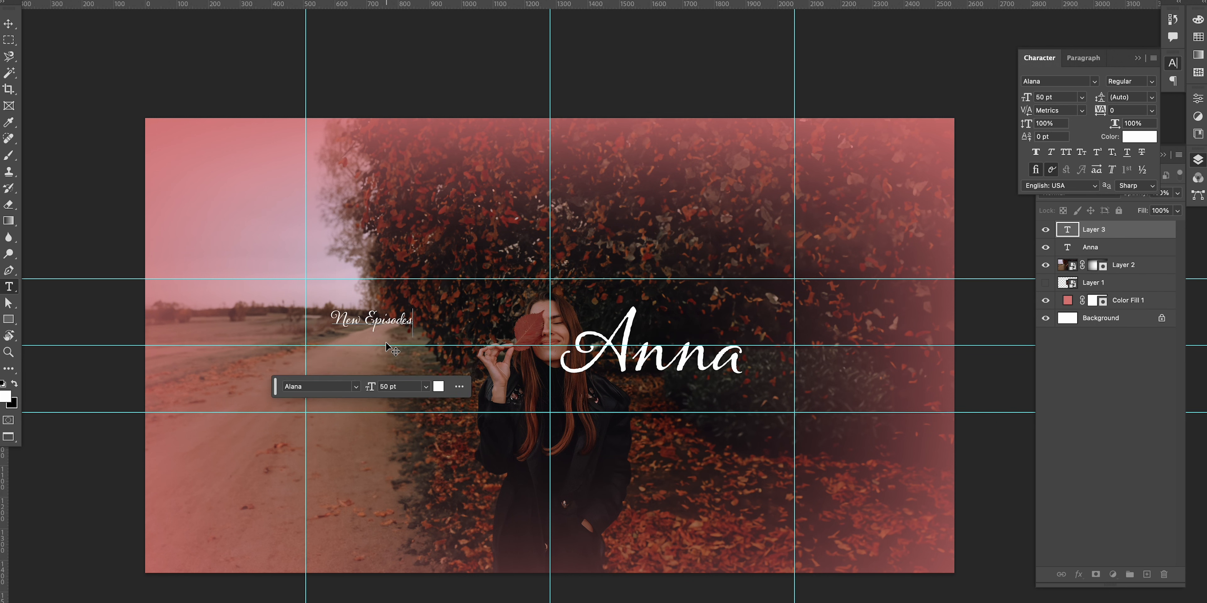
{"action": "type", "text": " Every Wednesday"}
{"action": "key", "text": "ctrl+a"}
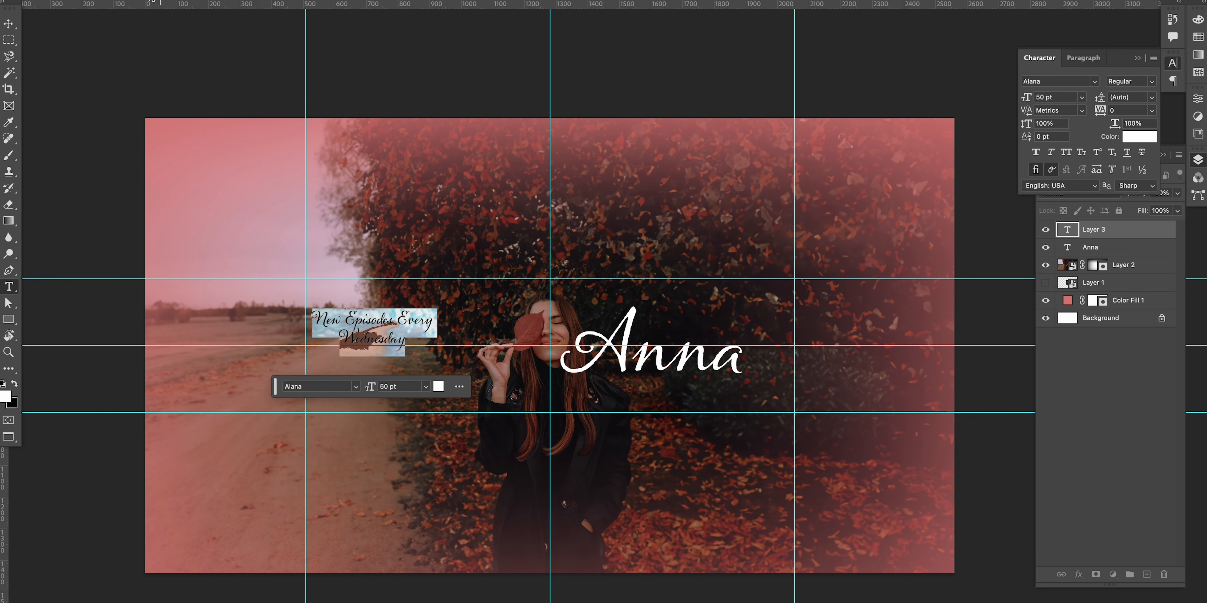
{"action": "left_click", "coordinate": [187, 1]}
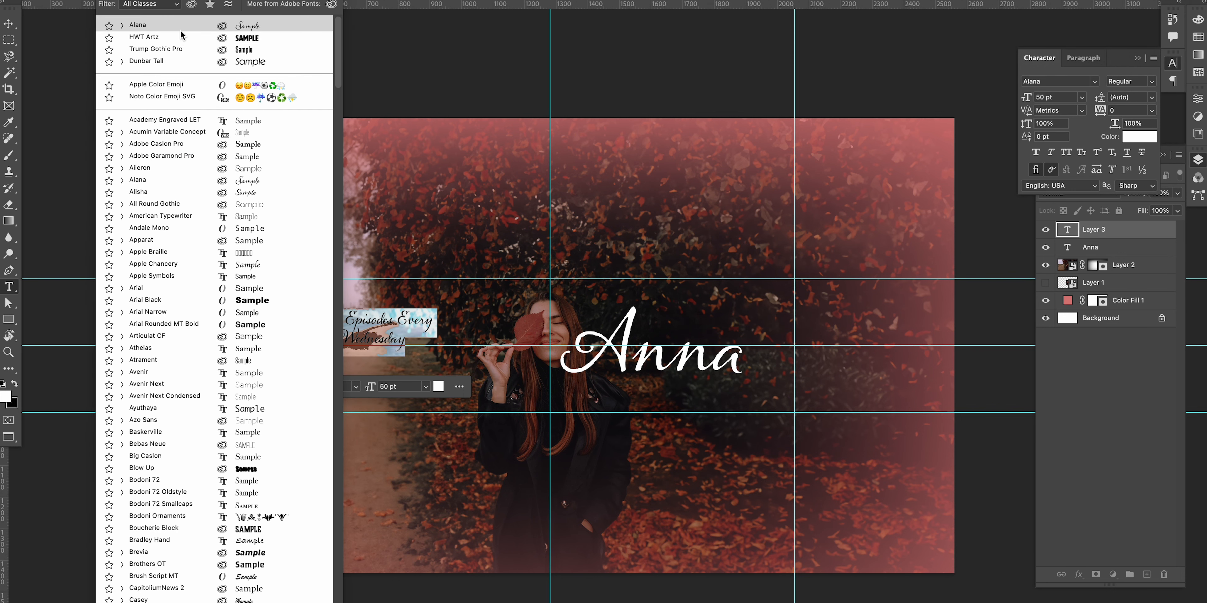
{"action": "key", "text": "Escape"}
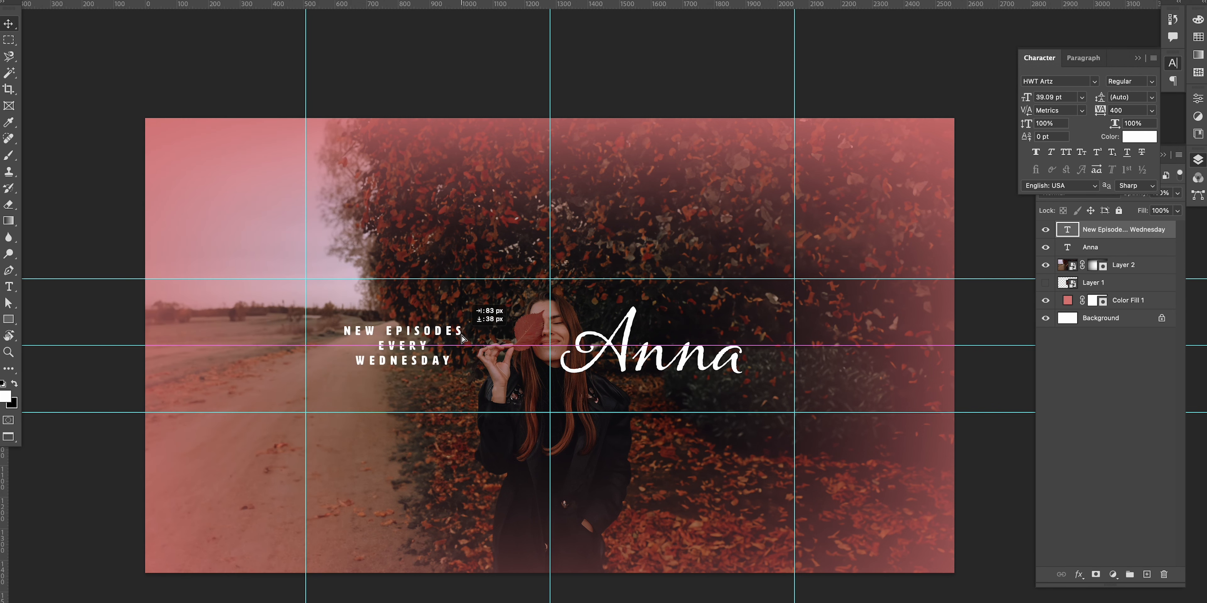
{"action": "left_click_drag", "start_coordinate": [464, 340], "coordinate": [478, 318]}
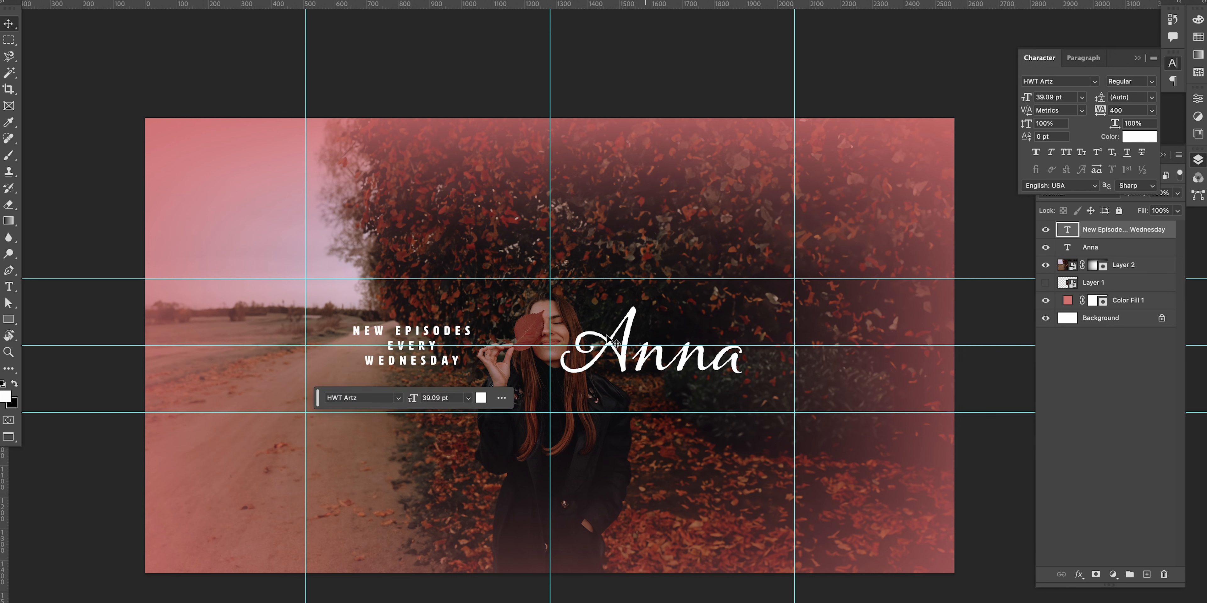
Step: Add a layer mask to the Anna text and draw a pen shape over the part of the letters overlapping her hair
{"action": "key", "text": "ctrl+plus"}
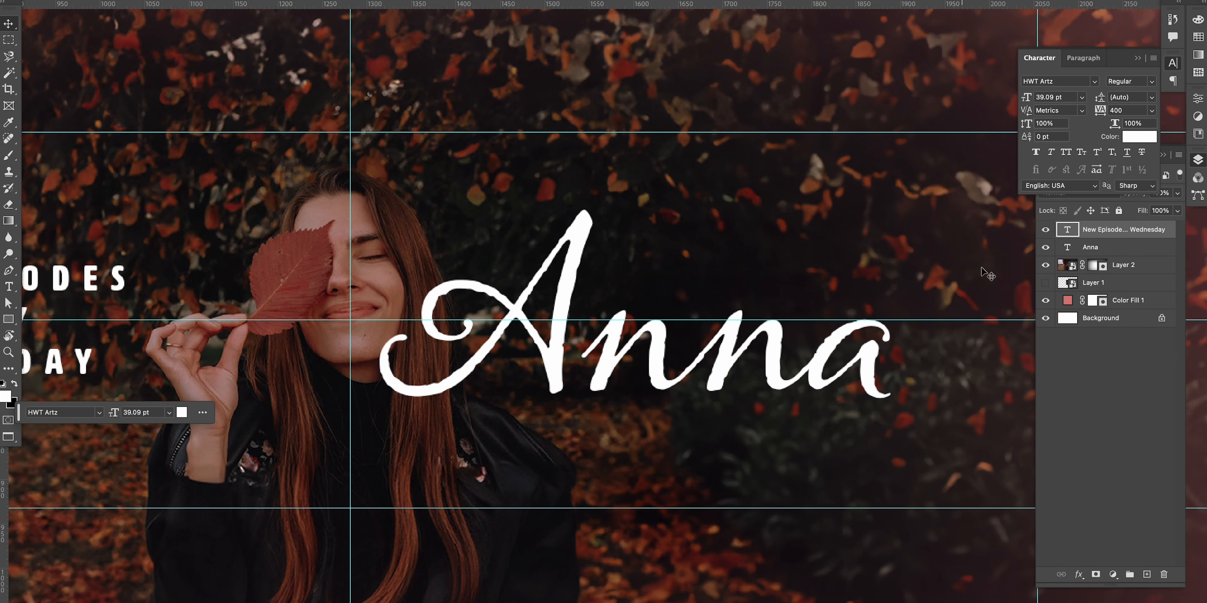
{"action": "left_click", "coordinate": [1087, 252]}
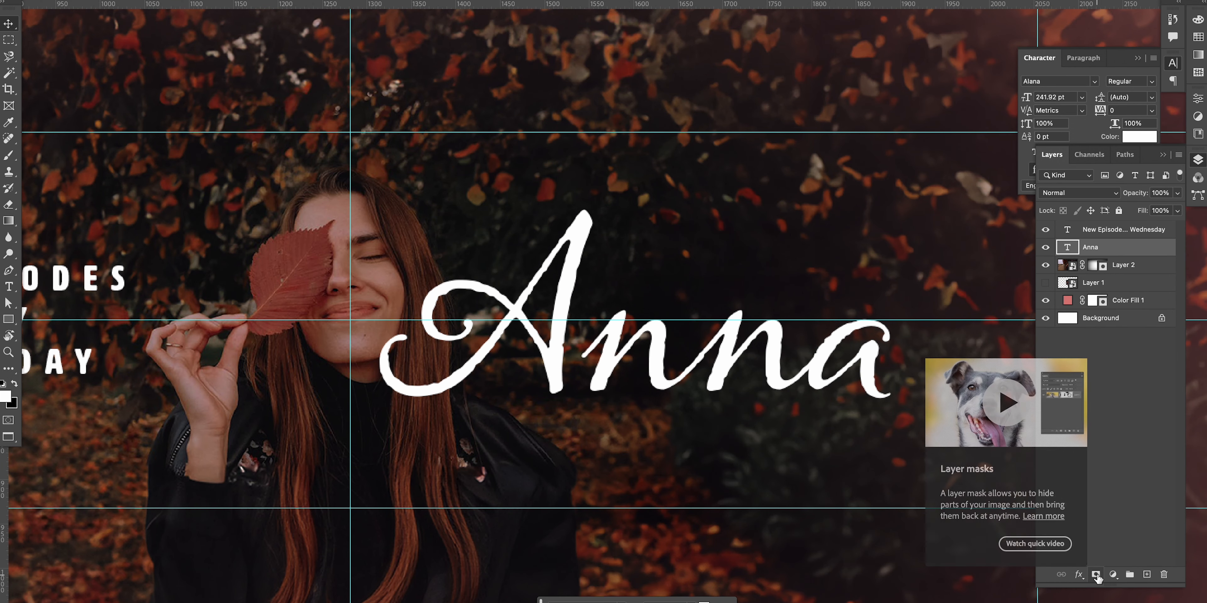
{"action": "key", "text": "p"}
{"action": "left_click_drag", "start_coordinate": [470, 394], "coordinate": [498, 406]}
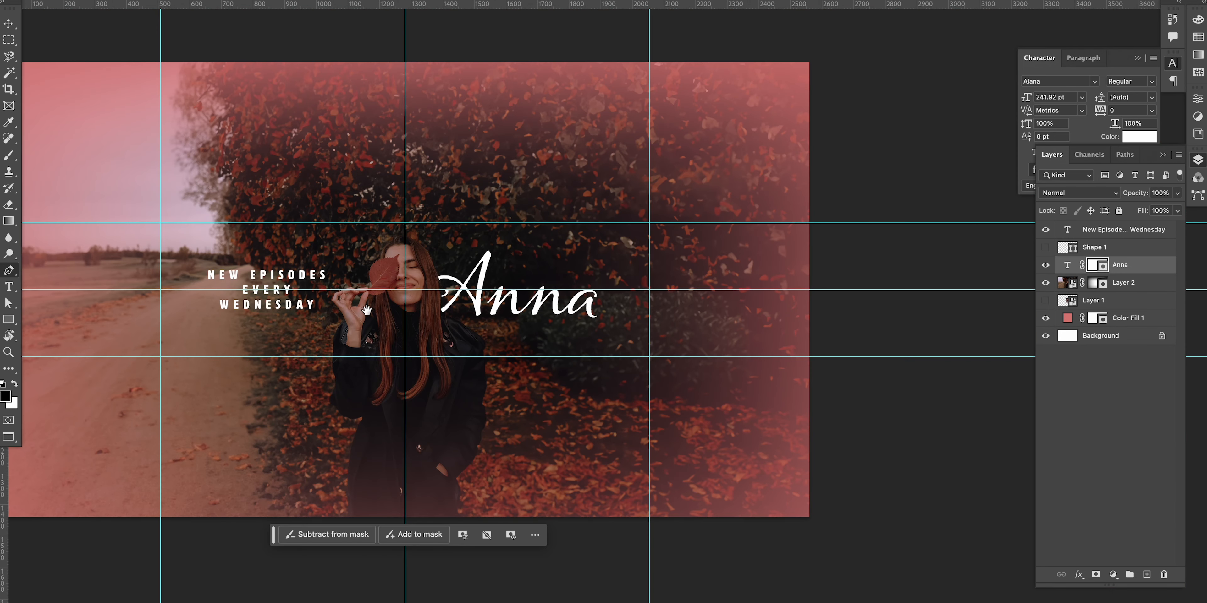
{"action": "left_click_drag", "start_coordinate": [361, 314], "coordinate": [529, 327]}
{"action": "key", "text": "v"}
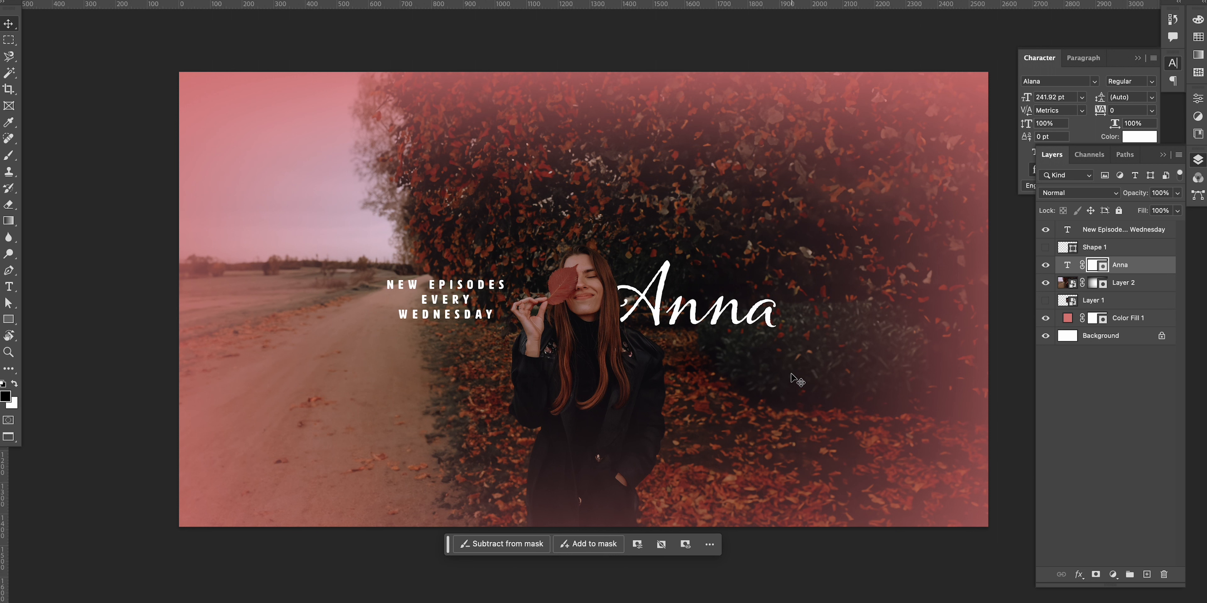
Step: Try cropping the canvas to the central strip between the guides, then undo the crop
{"action": "key", "text": "ctrl+semicolon"}
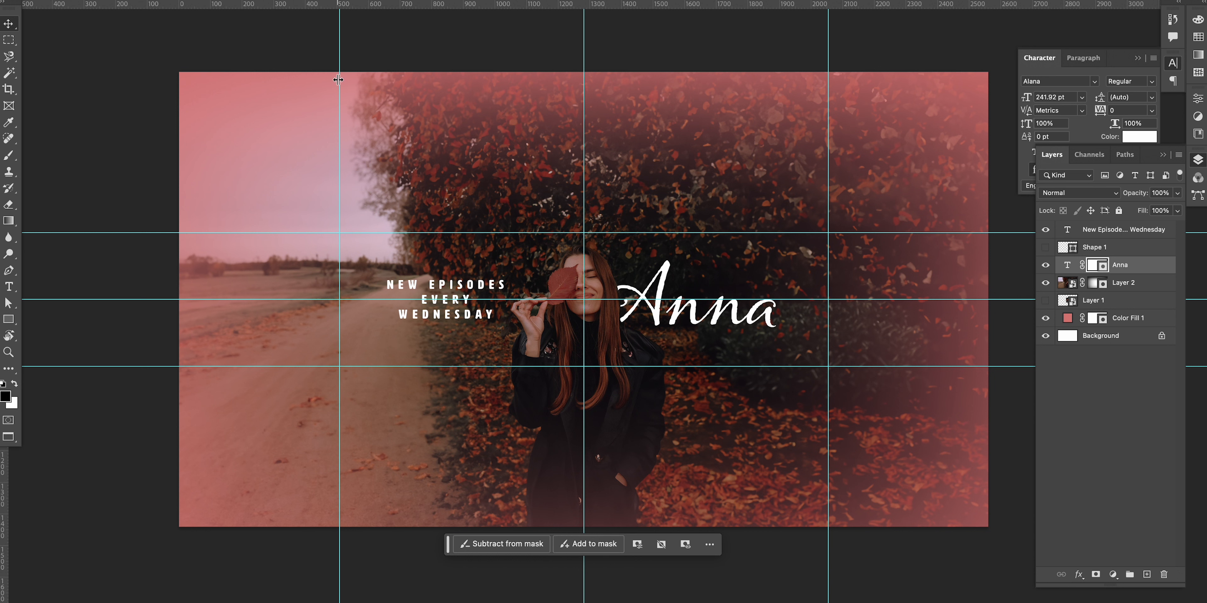
{"action": "key", "text": "c"}
{"action": "left_click_drag", "start_coordinate": [184, 70], "coordinate": [341, 234]}
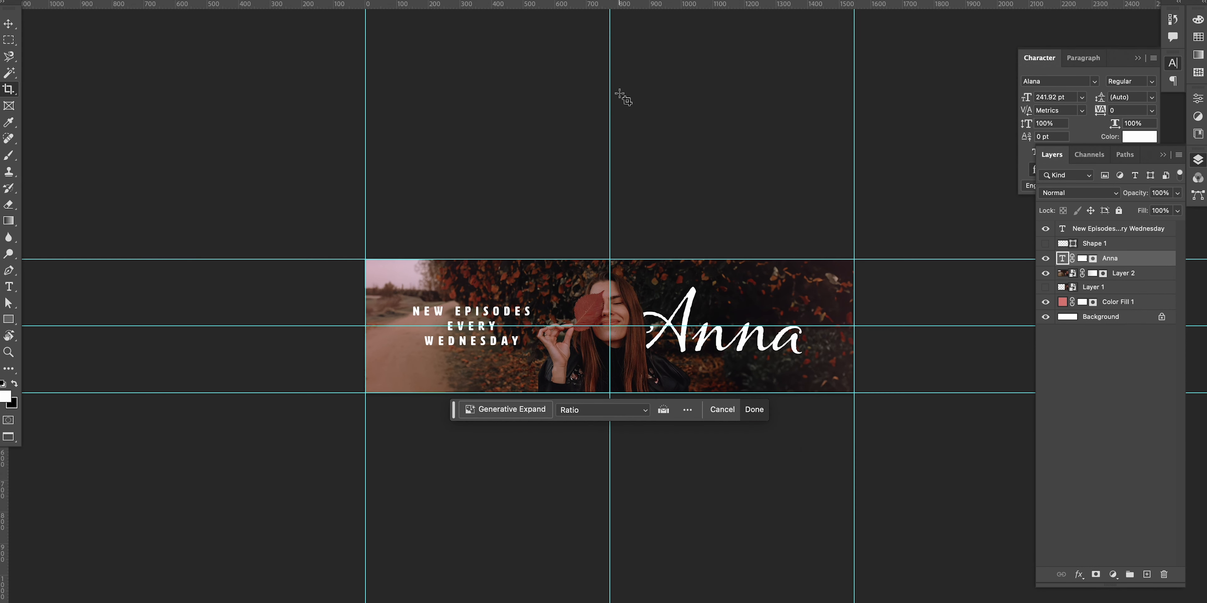
{"action": "key", "text": "Return"}
{"action": "key", "text": "v"}
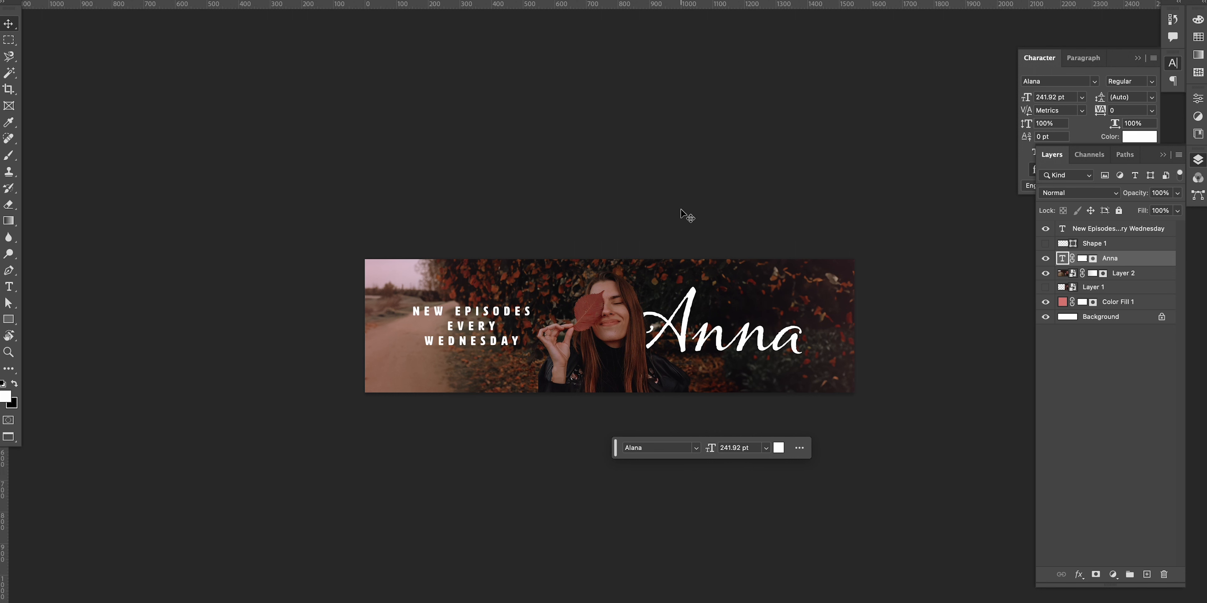
{"action": "key", "text": "ctrl+z"}
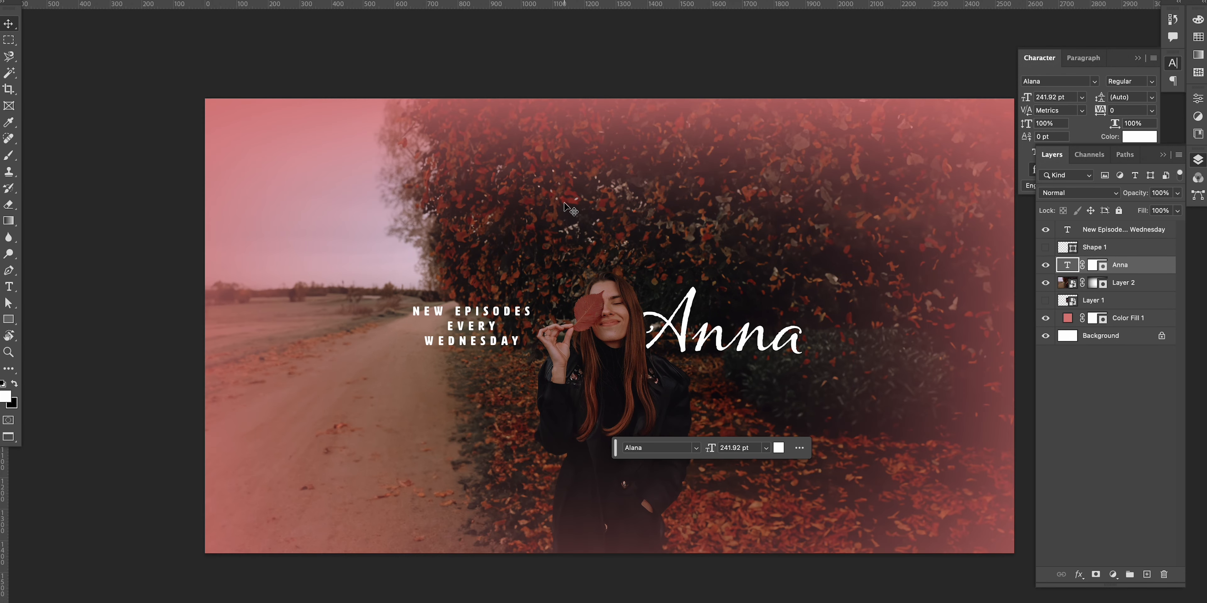
Step: Crop the canvas to a wide strip between the upper and lower guides, trimming the left edge slightly
{"action": "key", "text": "c"}
{"action": "key", "text": "ctrl+;"}
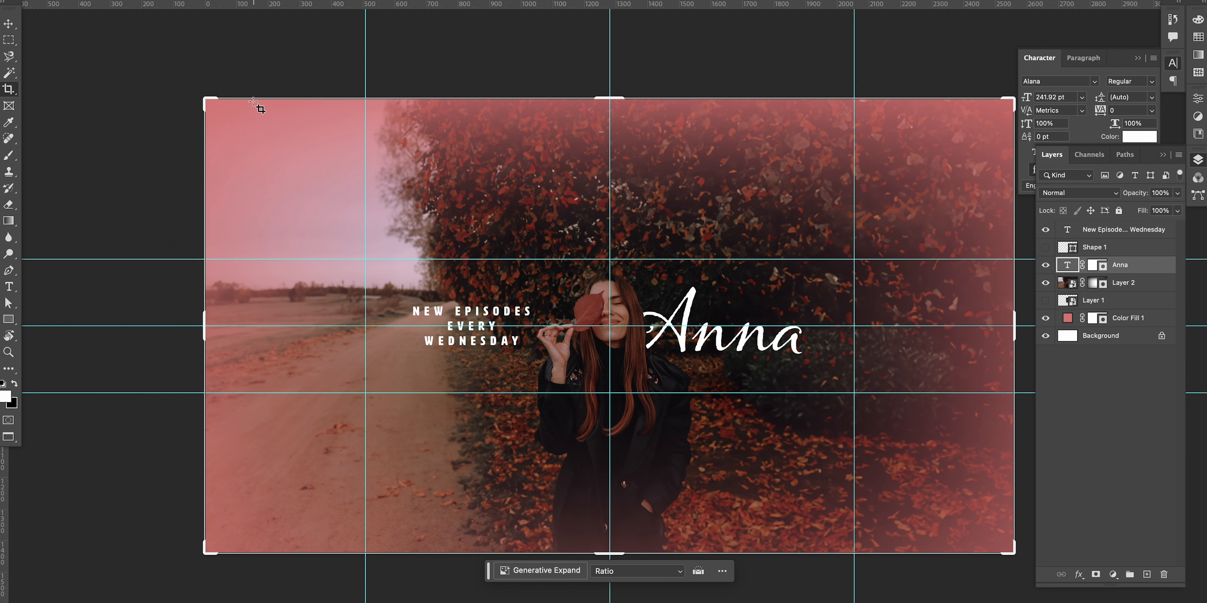
{"action": "left_click_drag", "start_coordinate": [204, 100], "coordinate": [273, 260]}
{"action": "key", "text": "Return"}
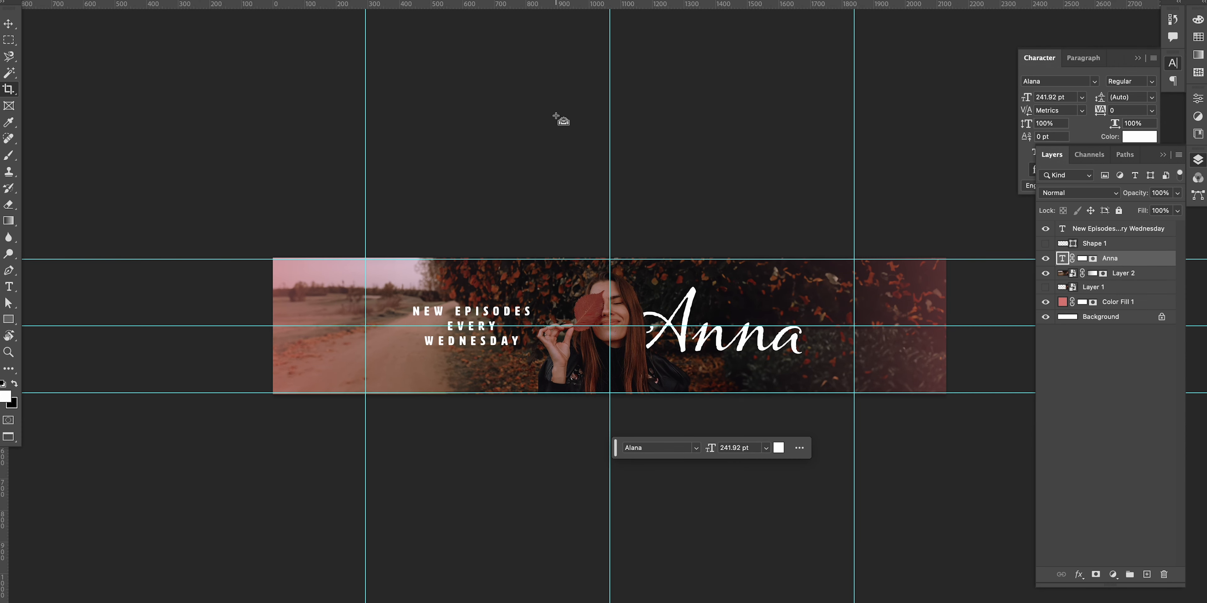